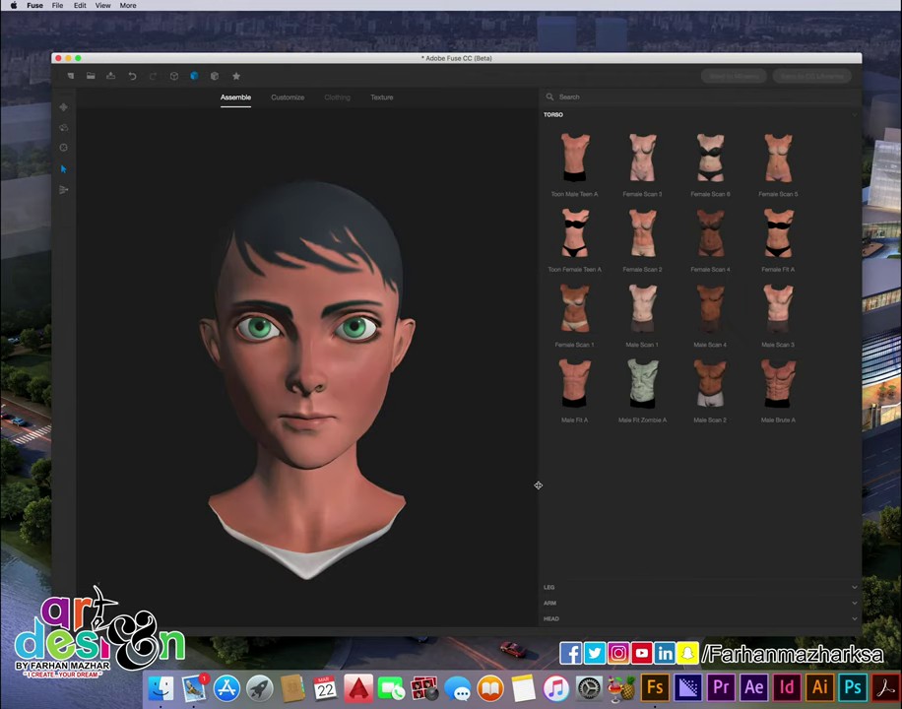
- Widen the head viewport so the library shows three columns, then orbit the toon head around
{"action": "left_click_drag", "start_coordinate": [540, 487], "coordinate": [619, 482]}
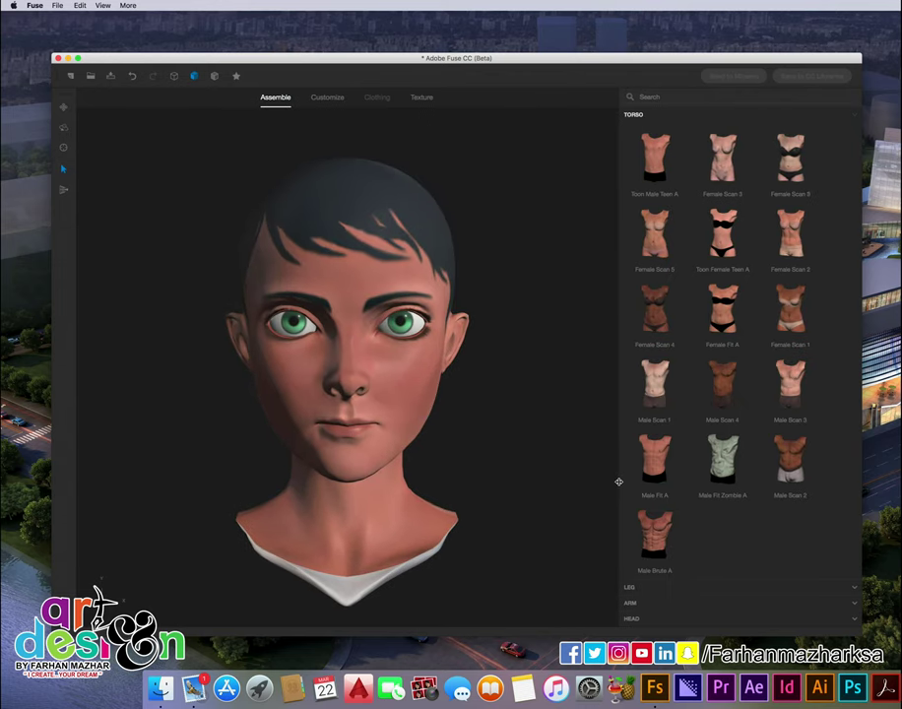
{"action": "mouse_move", "coordinate": [453, 465]}
{"action": "left_mouse_down"}
{"action": "mouse_move", "coordinate": [475, 458]}
{"action": "mouse_move", "coordinate": [289, 455]}
{"action": "mouse_move", "coordinate": [370, 467]}
{"action": "mouse_move", "coordinate": [460, 461]}
{"action": "left_mouse_up"}
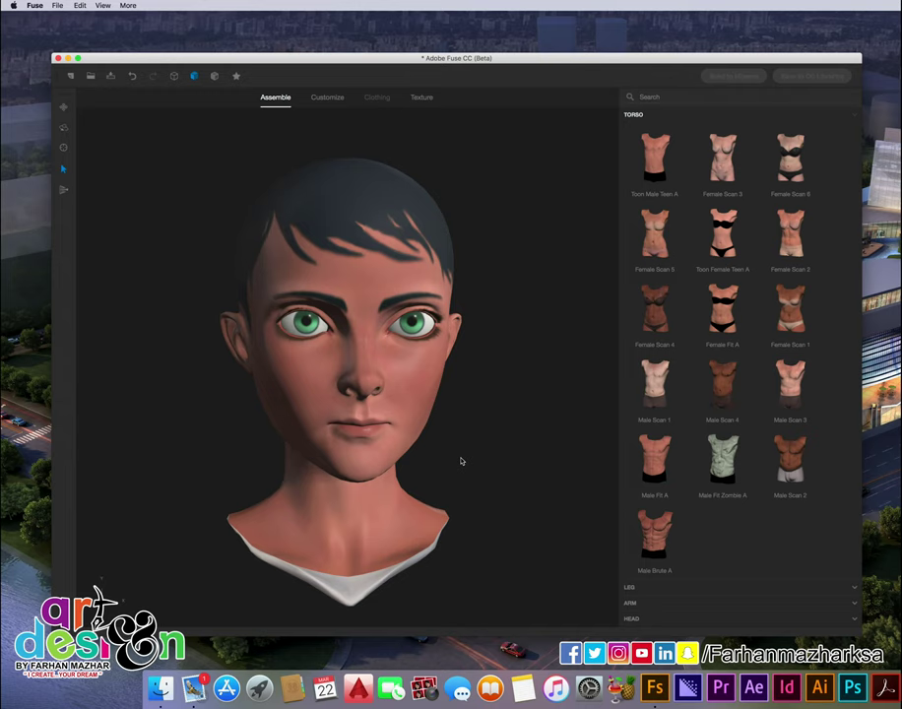
{"action": "mouse_move", "coordinate": [493, 272]}
{"action": "left_mouse_down"}
{"action": "mouse_move", "coordinate": [483, 366]}
{"action": "mouse_move", "coordinate": [480, 264]}
{"action": "left_mouse_up"}
{"action": "mouse_move", "coordinate": [187, 395]}
{"action": "left_mouse_down"}
{"action": "mouse_move", "coordinate": [304, 395]}
{"action": "mouse_move", "coordinate": [210, 404]}
{"action": "mouse_move", "coordinate": [222, 423]}
{"action": "mouse_move", "coordinate": [467, 424]}
{"action": "mouse_move", "coordinate": [177, 420]}
{"action": "left_mouse_up"}
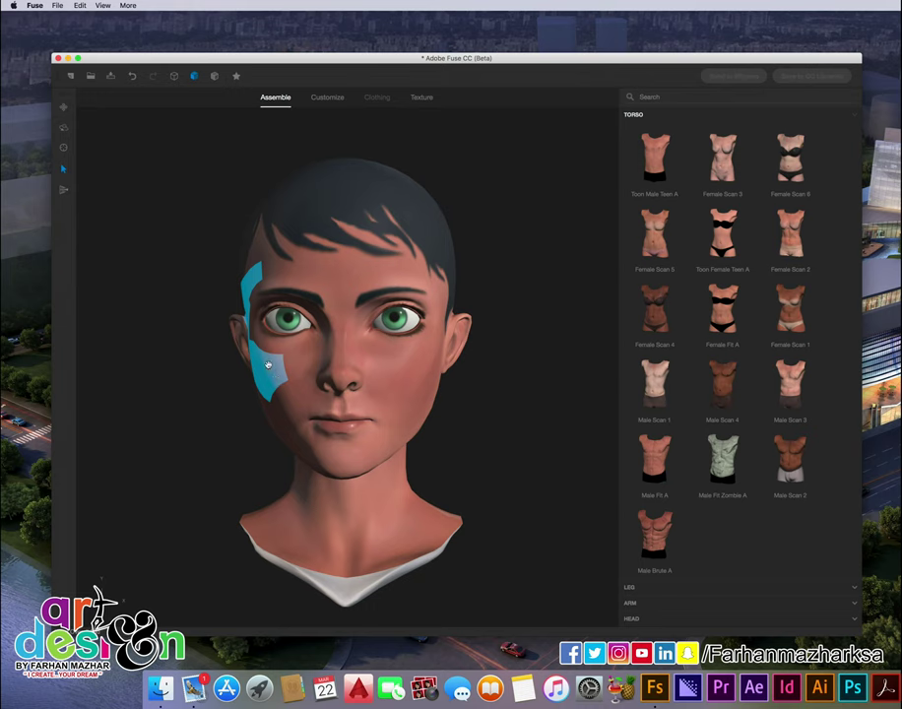
{"action": "left_click_drag", "start_coordinate": [318, 269], "coordinate": [359, 302]}
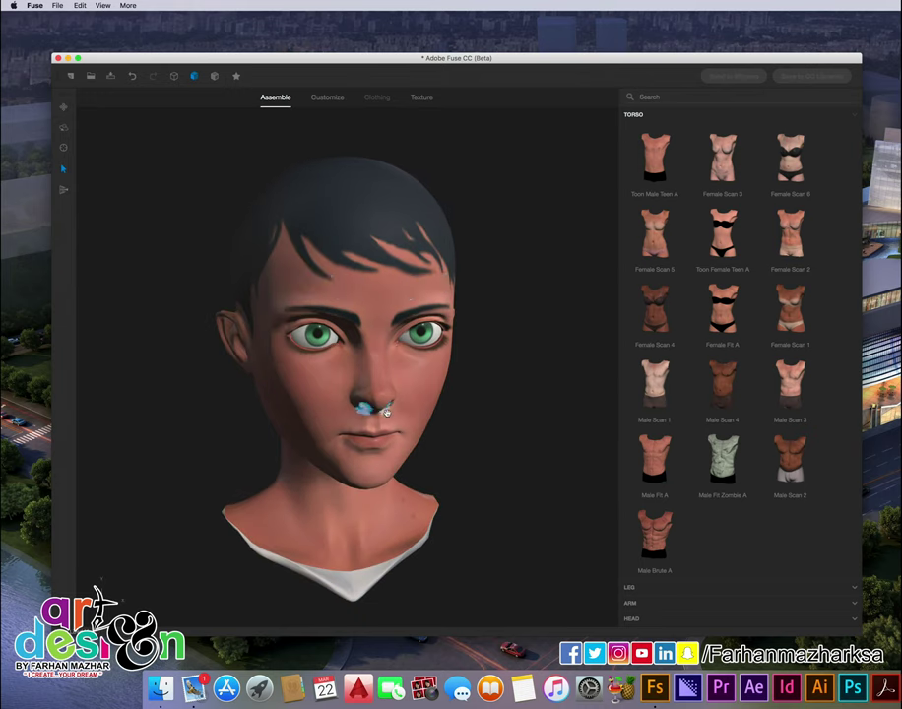
{"action": "left_click_drag", "start_coordinate": [374, 415], "coordinate": [473, 382]}
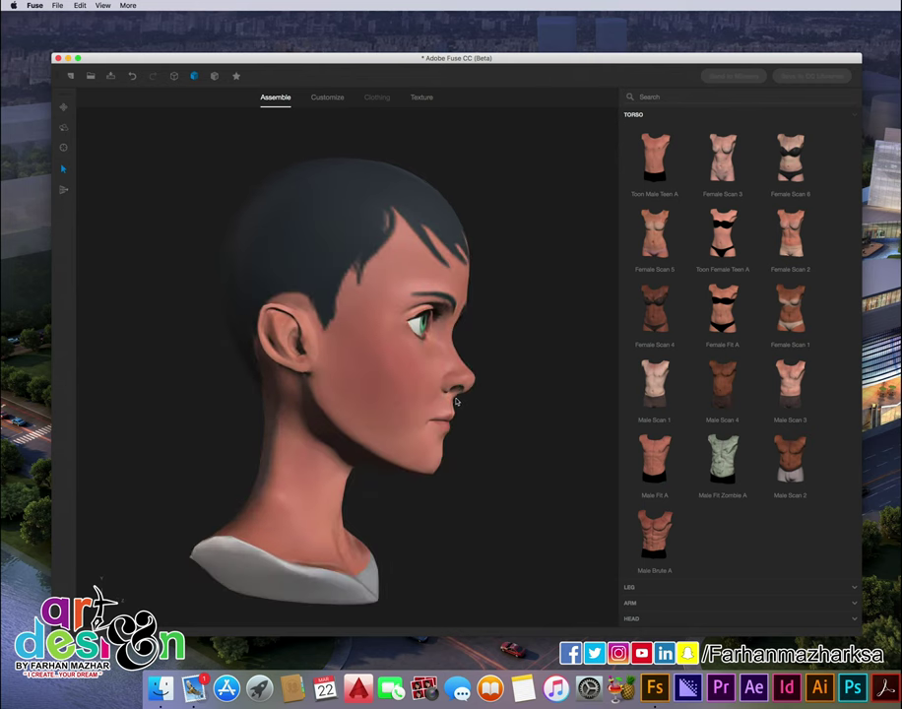
{"action": "left_click_drag", "start_coordinate": [510, 411], "coordinate": [500, 362]}
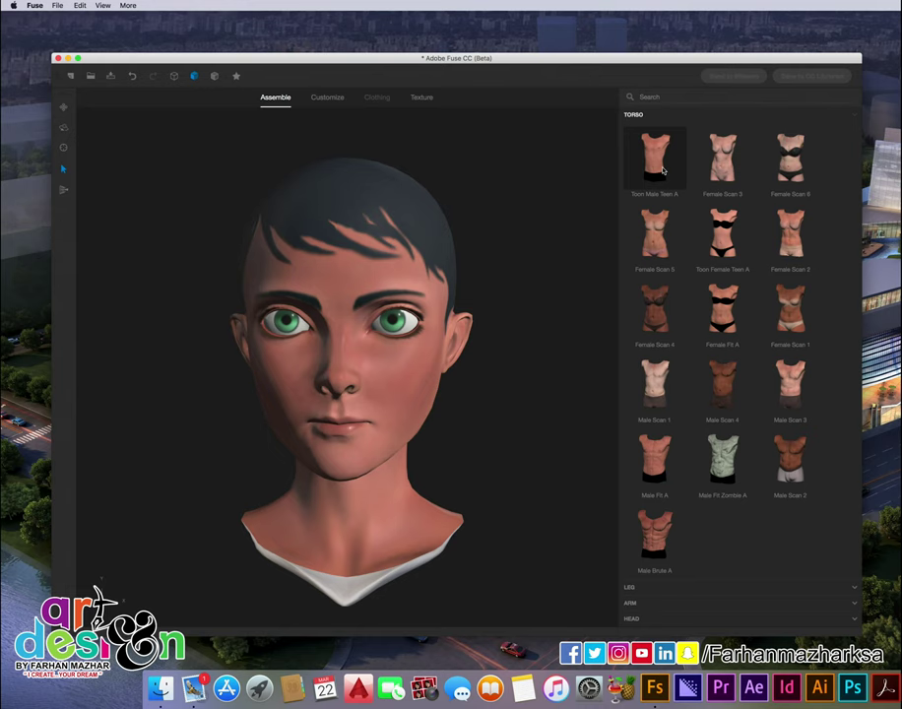
- Attach the Toon Male Teen A torso and legs, and bring up the Customize shape settings
{"action": "left_click", "coordinate": [662, 173]}
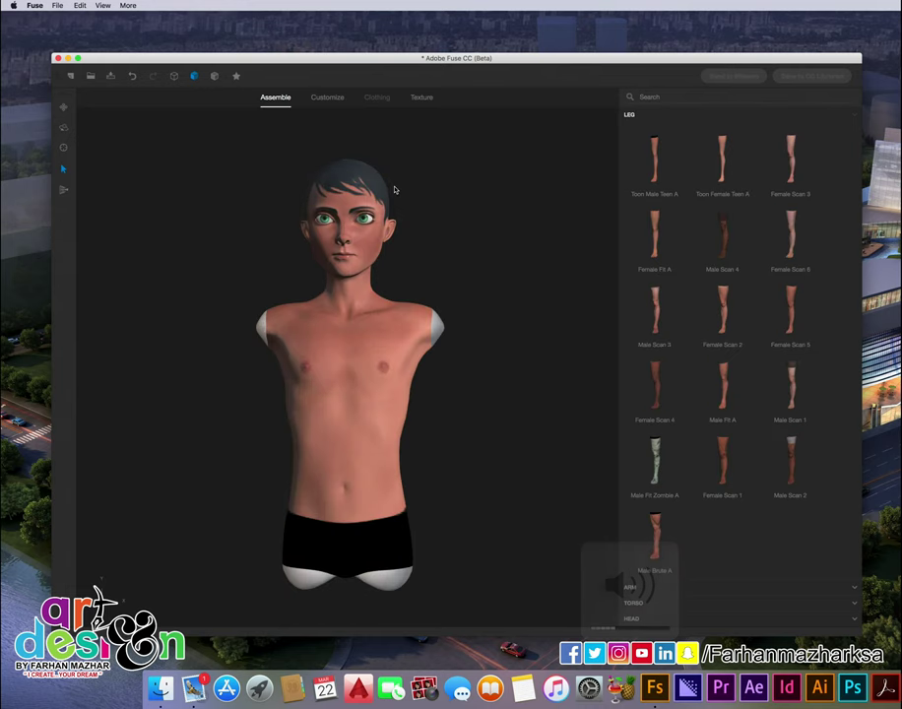
{"action": "left_click", "coordinate": [658, 167]}
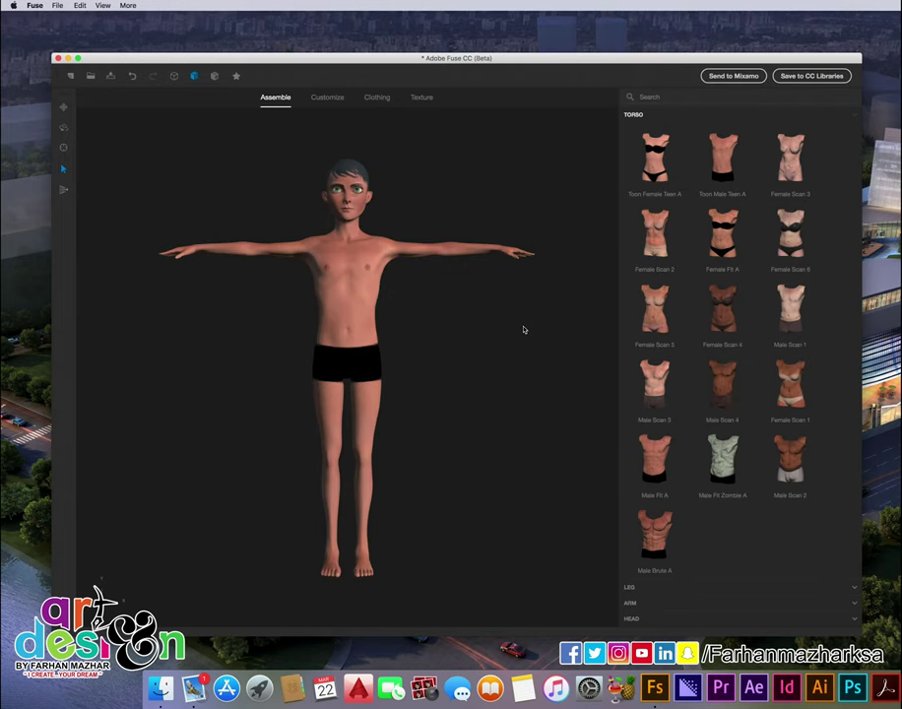
{"action": "left_click", "coordinate": [323, 99]}
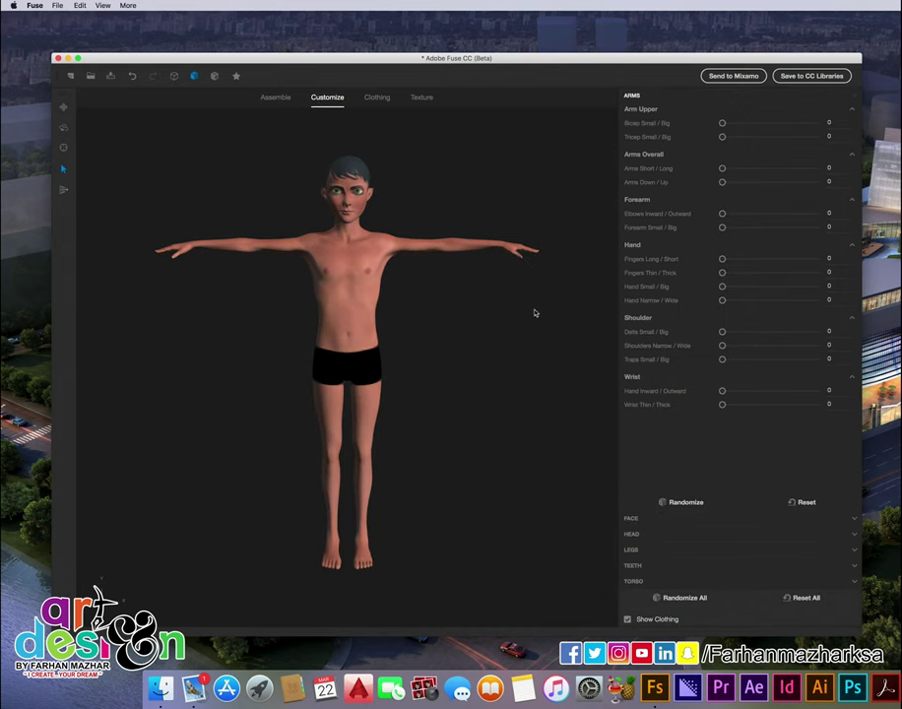
- Raise the Maximum Adjustment Shape Value preference to 10
{"action": "left_click_drag", "start_coordinate": [535, 314], "coordinate": [521, 364]}
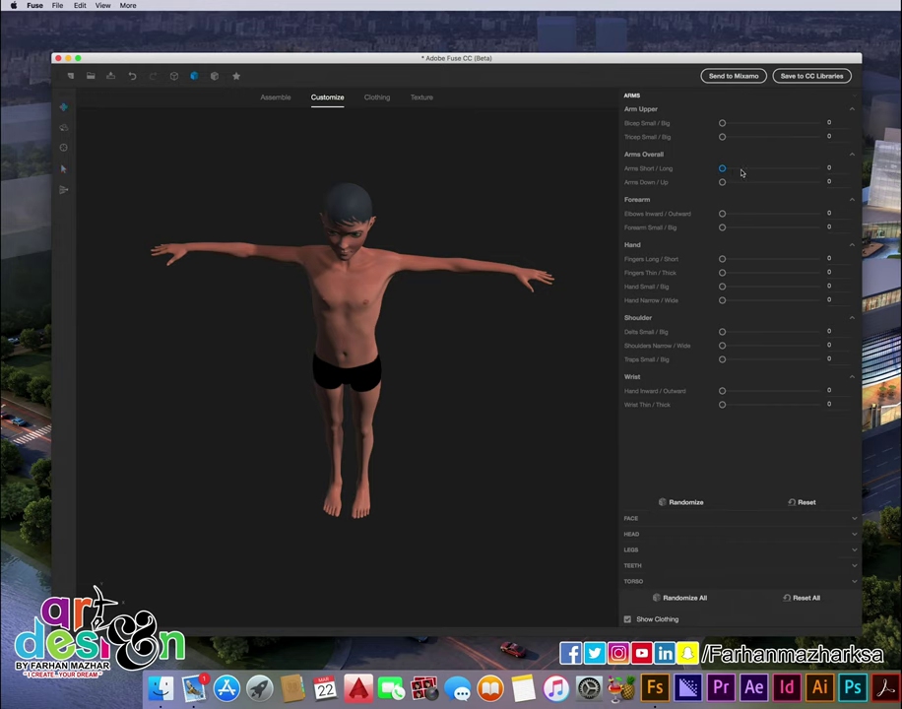
{"action": "left_click", "coordinate": [35, 5]}
{"action": "left_click", "coordinate": [59, 30]}
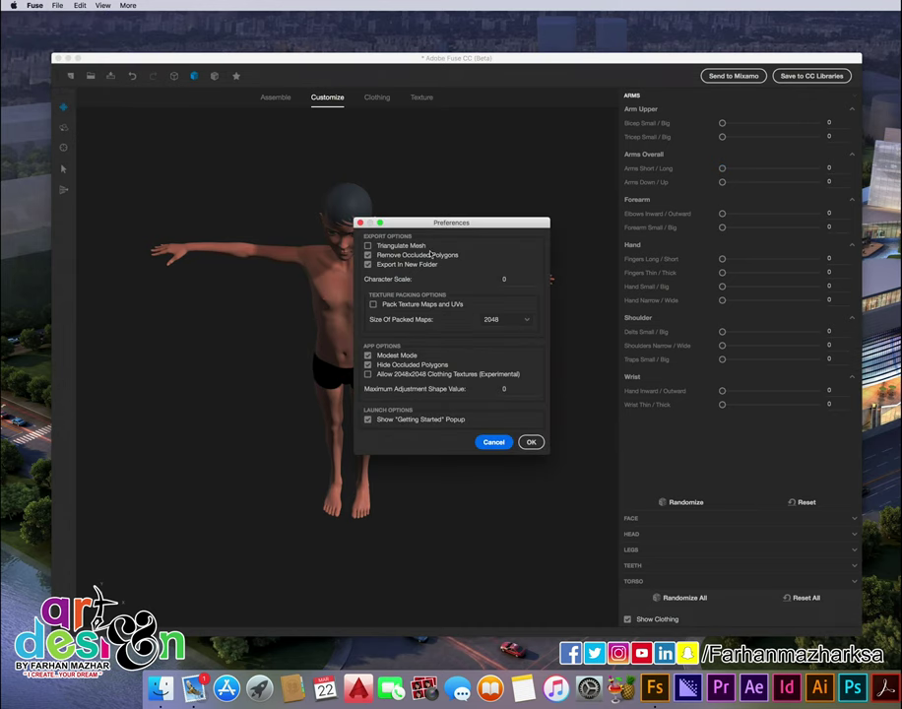
{"action": "double_click", "coordinate": [504, 389]}
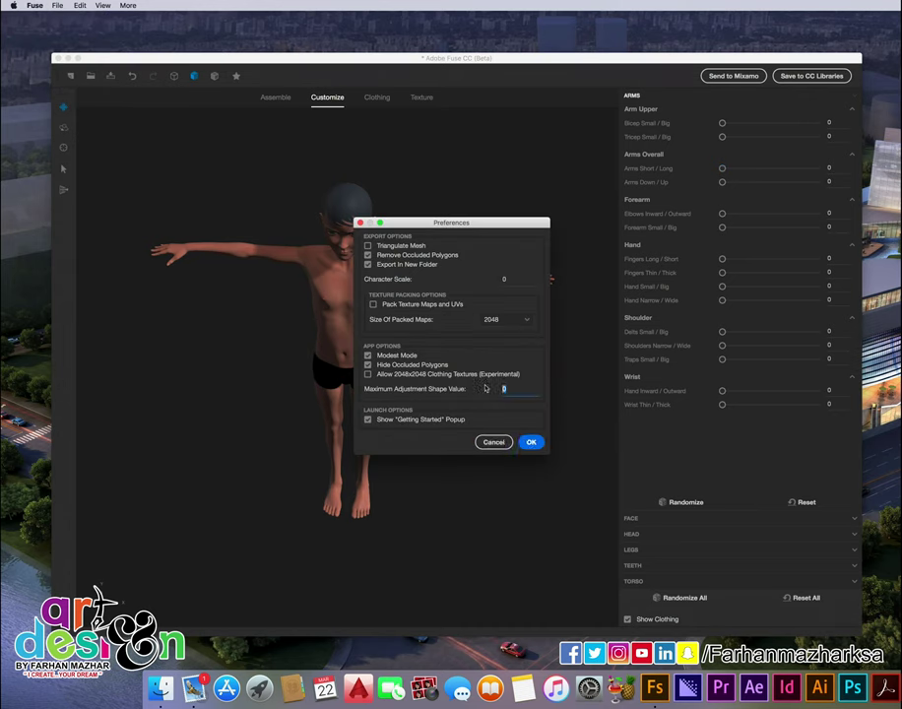
{"action": "type", "text": "10"}
{"action": "key", "text": "Return"}
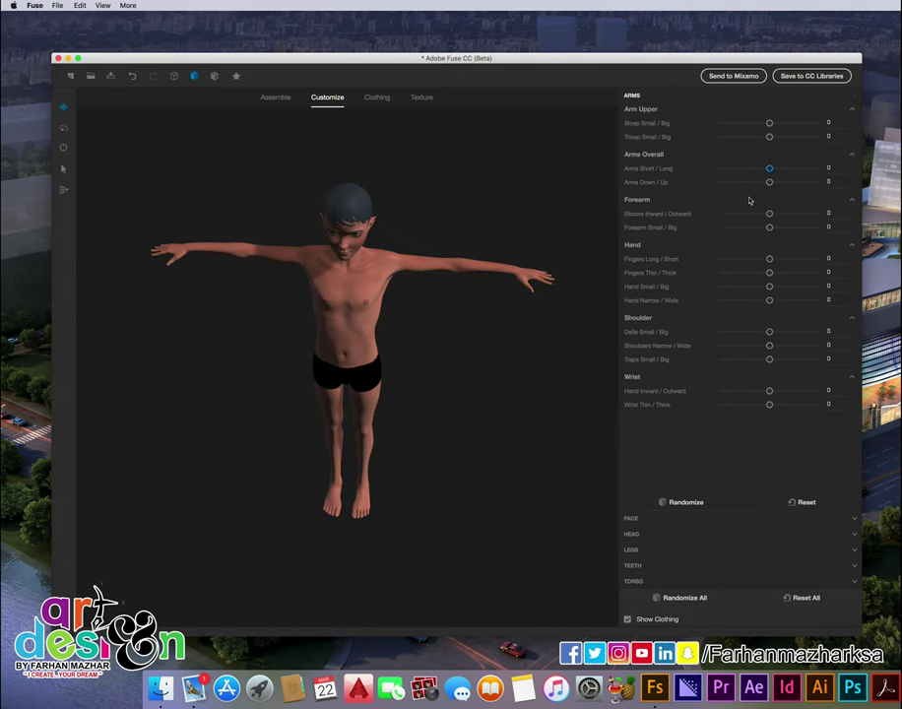
- Set Arms Short/Long to -100 and enlarge Bicep to 58 and Delts to 59
{"action": "left_click_drag", "start_coordinate": [772, 168], "coordinate": [698, 175]}
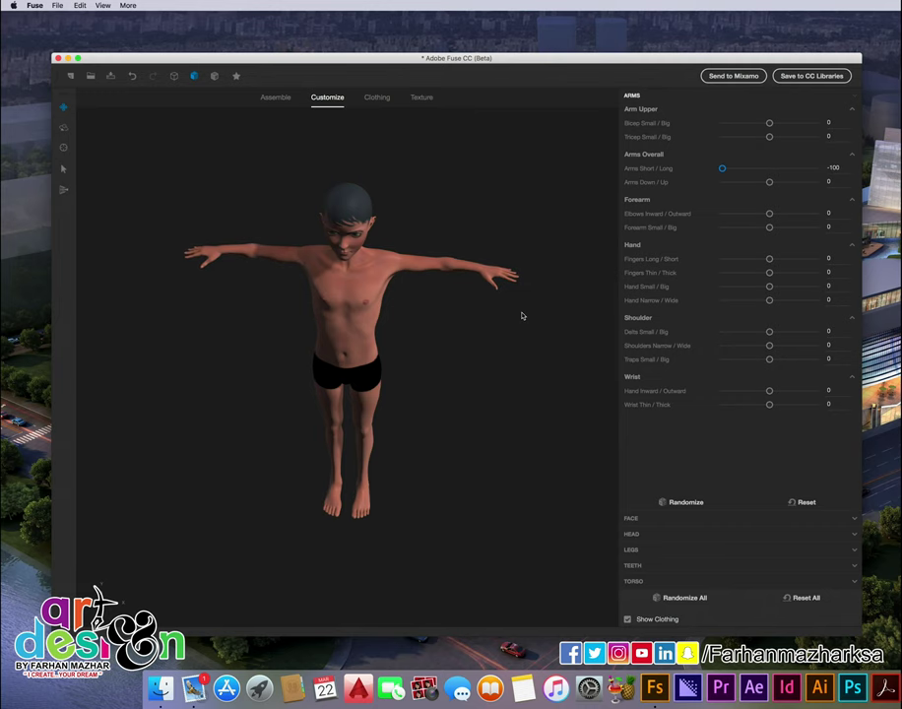
{"action": "mouse_move", "coordinate": [514, 346]}
{"action": "left_mouse_down"}
{"action": "mouse_move", "coordinate": [459, 346]}
{"action": "mouse_move", "coordinate": [582, 297]}
{"action": "mouse_move", "coordinate": [539, 280]}
{"action": "mouse_move", "coordinate": [529, 382]}
{"action": "left_mouse_up"}
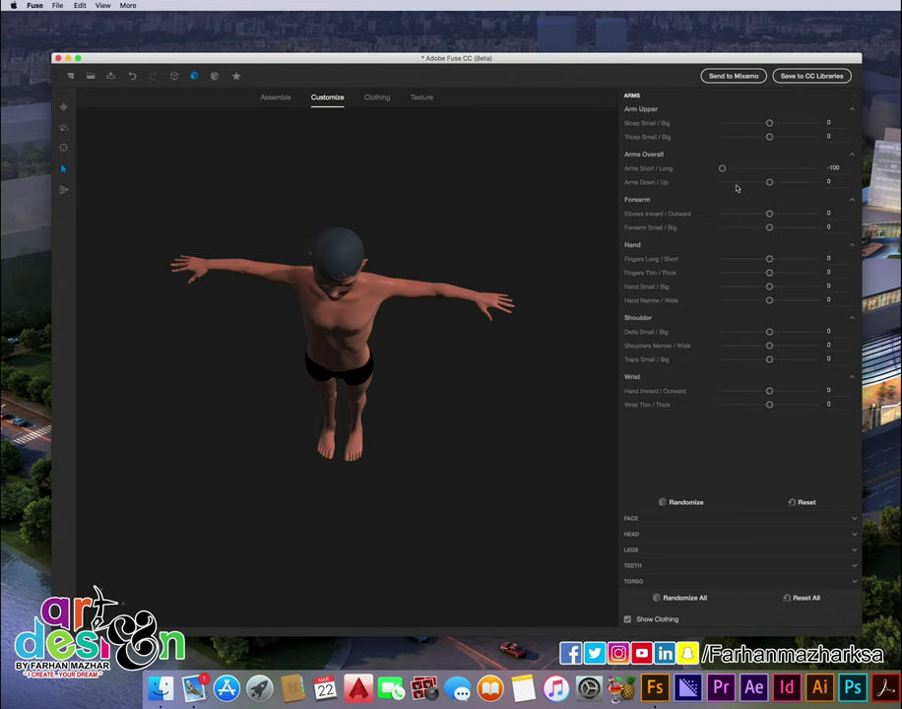
{"action": "left_click_drag", "start_coordinate": [786, 125], "coordinate": [794, 126]}
{"action": "left_click_drag", "start_coordinate": [538, 336], "coordinate": [567, 263]}
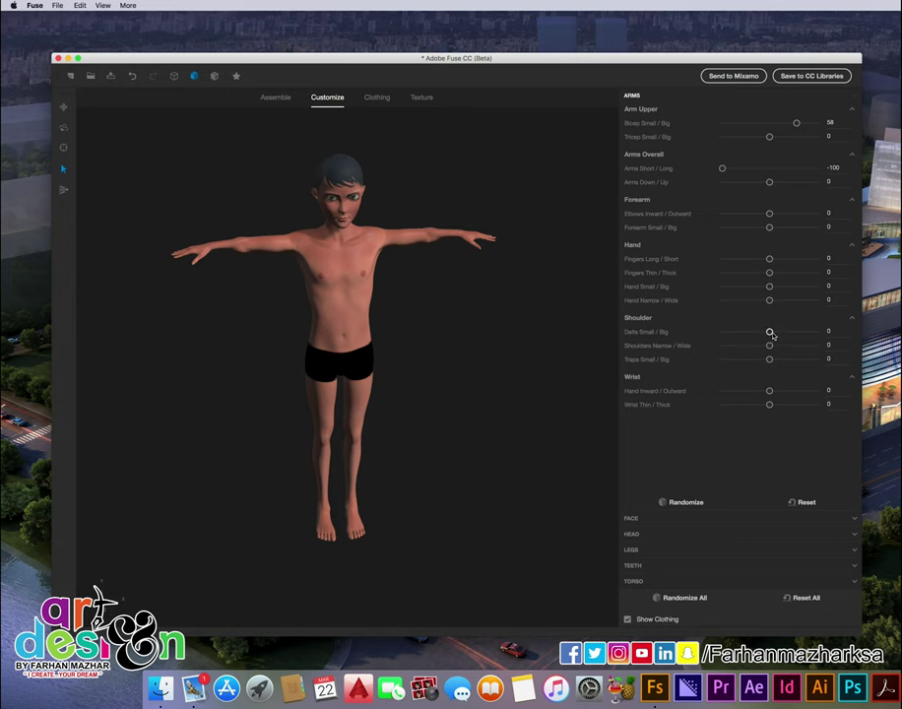
{"action": "left_click_drag", "start_coordinate": [785, 333], "coordinate": [797, 333]}
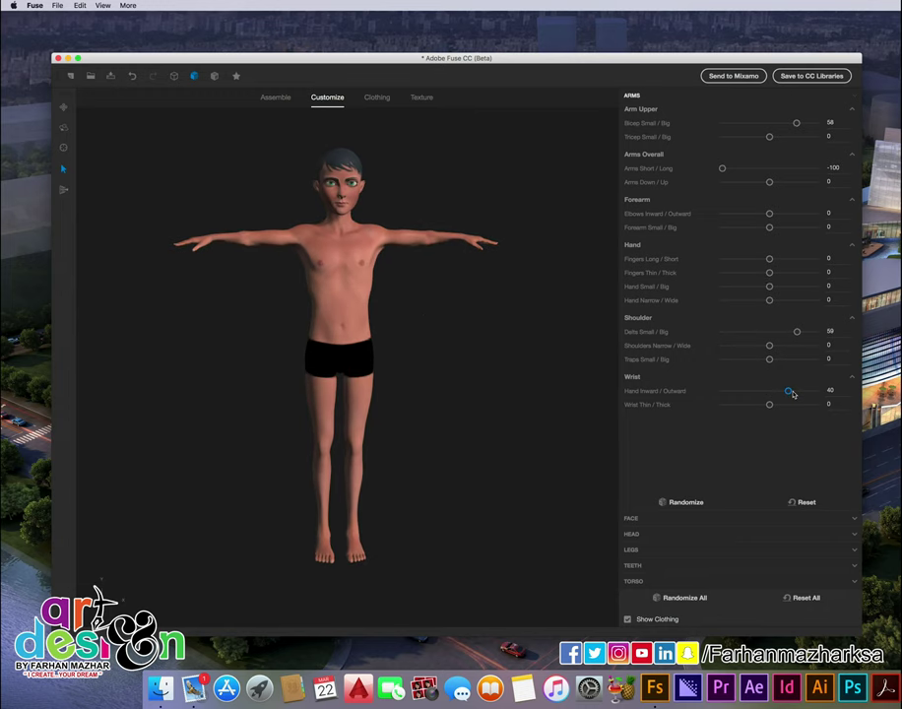
- Show the FACE settings and zoom in close on the character's face
{"action": "left_click", "coordinate": [654, 518]}
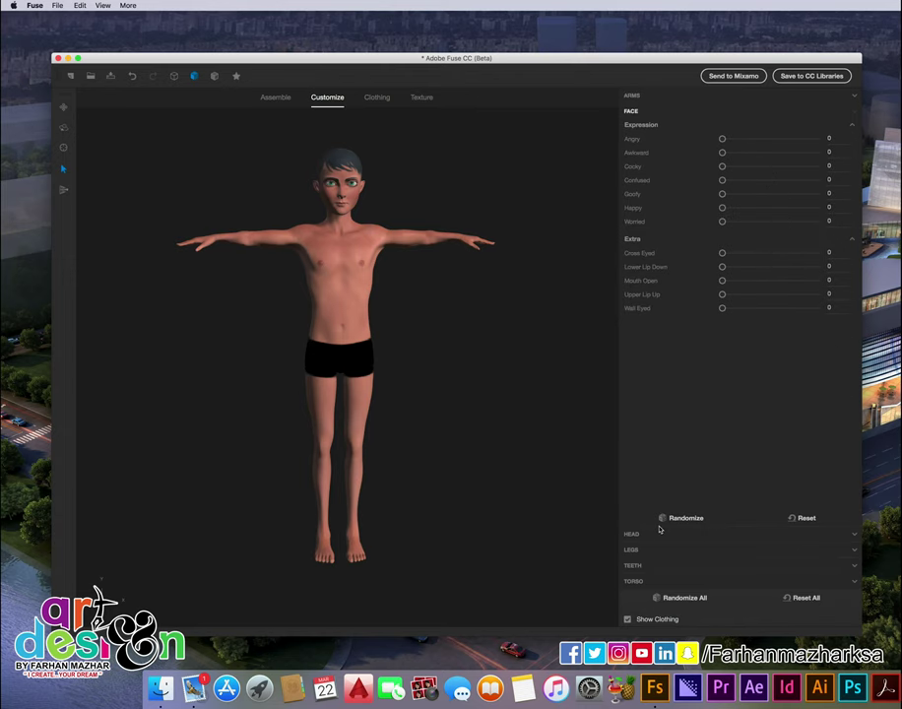
{"action": "scroll", "coordinate": [455, 200], "scroll_direction": "up", "scroll_amount": 3}
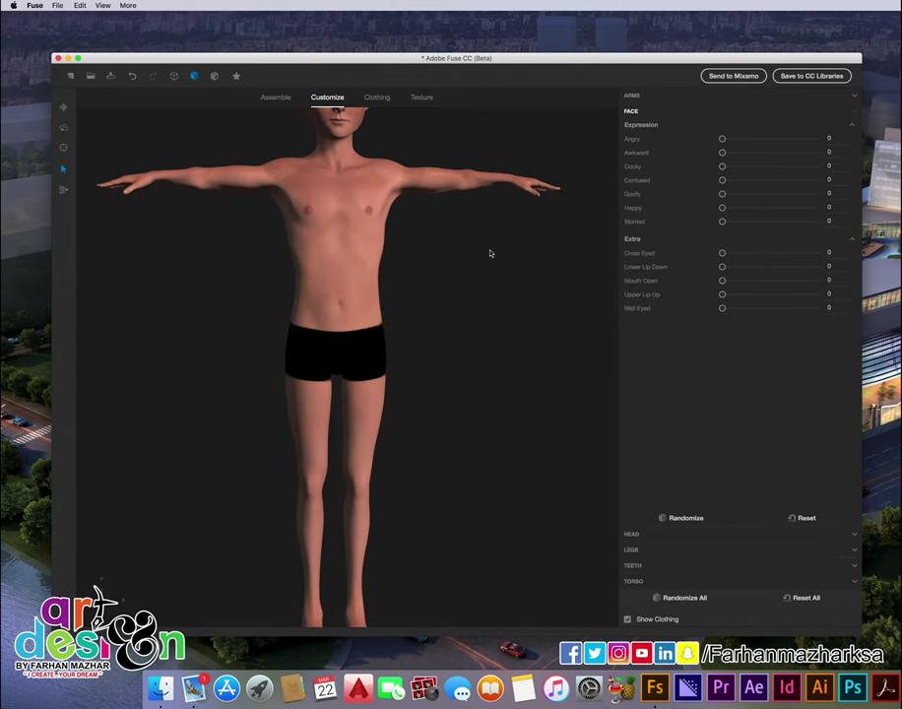
{"action": "middle_click_drag", "start_coordinate": [490, 252], "coordinate": [491, 361]}
{"action": "scroll", "coordinate": [387, 188], "scroll_direction": "up", "scroll_amount": 3}
{"action": "middle_click_drag", "start_coordinate": [387, 187], "coordinate": [417, 266]}
{"action": "scroll", "coordinate": [477, 293], "scroll_direction": "up", "scroll_amount": 2}
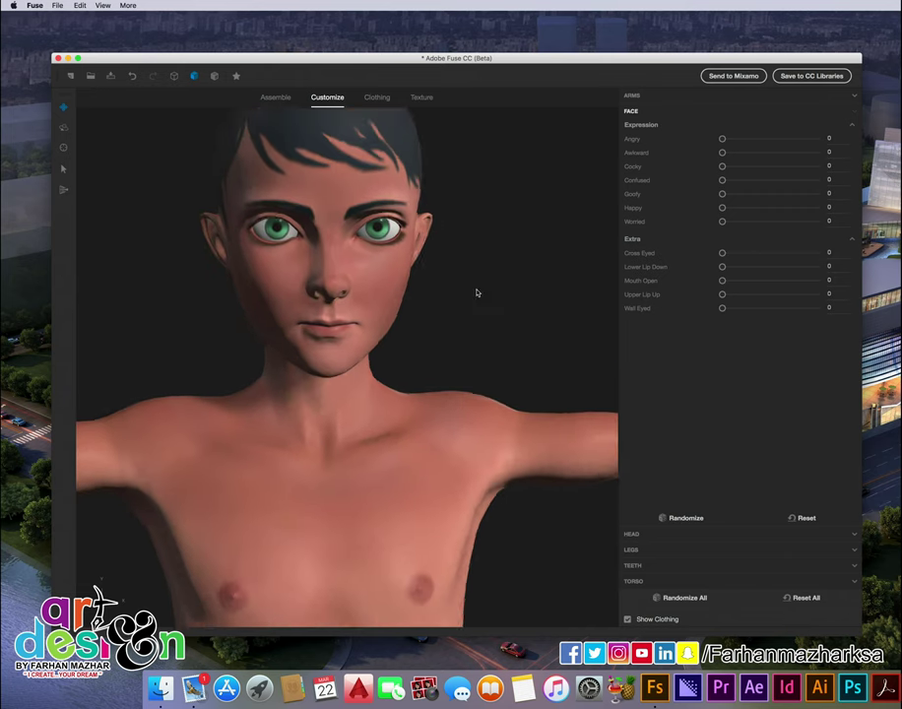
{"action": "scroll", "coordinate": [477, 292], "scroll_direction": "up", "scroll_amount": 2}
- Set Happy to 91, reset Goofy to 0 and make the eyes slightly cross-eyed
{"action": "mouse_move", "coordinate": [724, 210]}
{"action": "left_mouse_down"}
{"action": "mouse_move", "coordinate": [820, 209]}
{"action": "mouse_move", "coordinate": [809, 211]}
{"action": "left_mouse_up"}
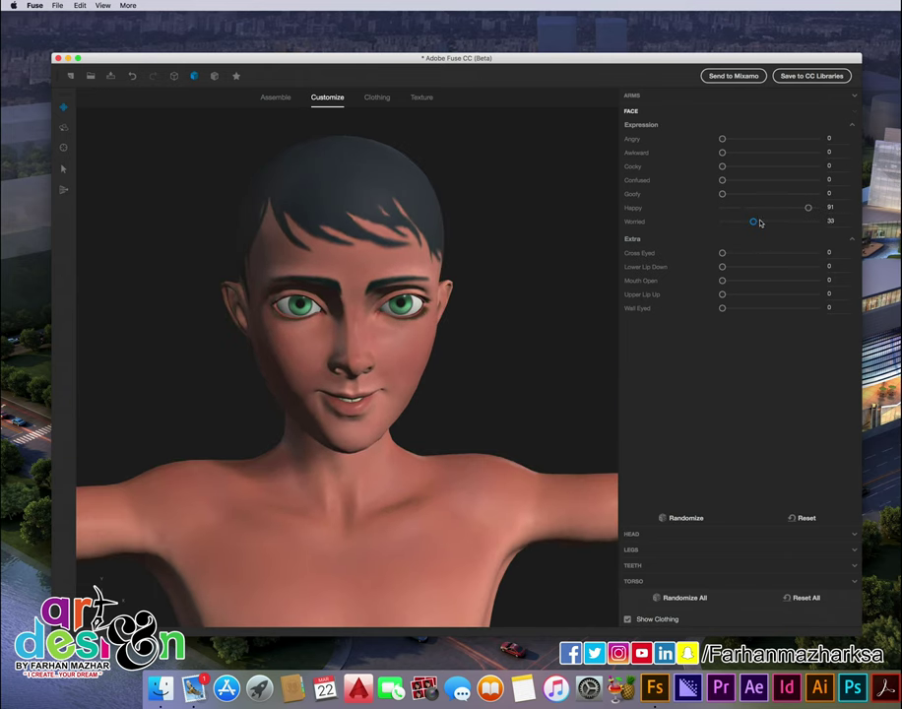
{"action": "mouse_move", "coordinate": [738, 195]}
{"action": "left_mouse_down"}
{"action": "mouse_move", "coordinate": [707, 199]}
{"action": "mouse_move", "coordinate": [747, 179]}
{"action": "mouse_move", "coordinate": [722, 182]}
{"action": "left_mouse_up"}
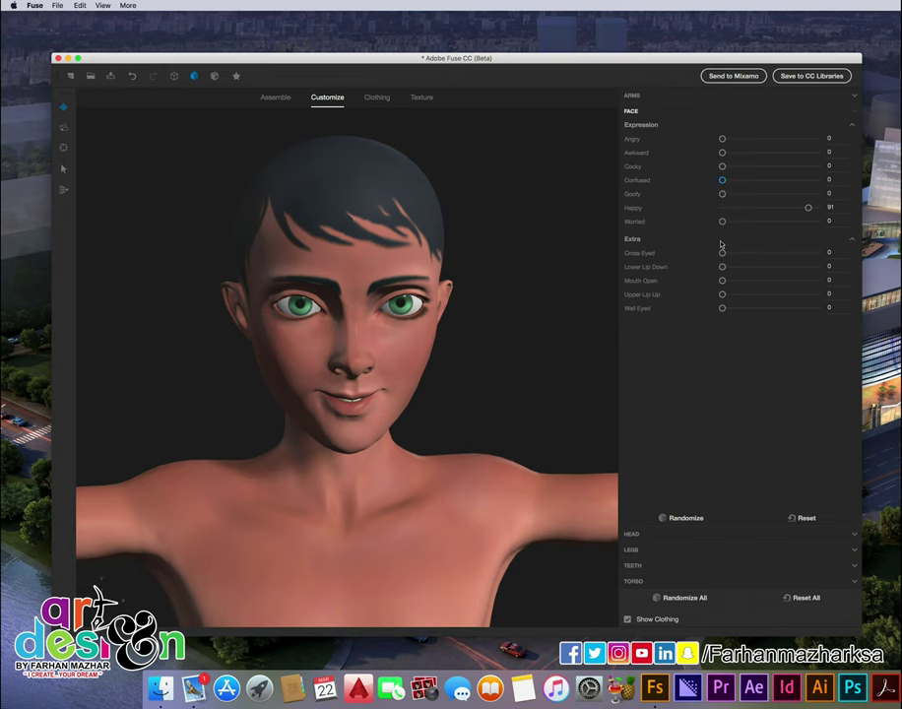
{"action": "mouse_move", "coordinate": [722, 254]}
{"action": "left_mouse_down"}
{"action": "mouse_move", "coordinate": [817, 279]}
{"action": "mouse_move", "coordinate": [711, 289]}
{"action": "mouse_move", "coordinate": [751, 295]}
{"action": "mouse_move", "coordinate": [732, 310]}
{"action": "left_mouse_up"}
- In the Legs settings, make the legs fully long (100) with Calves at 15
{"action": "left_click", "coordinate": [646, 551]}
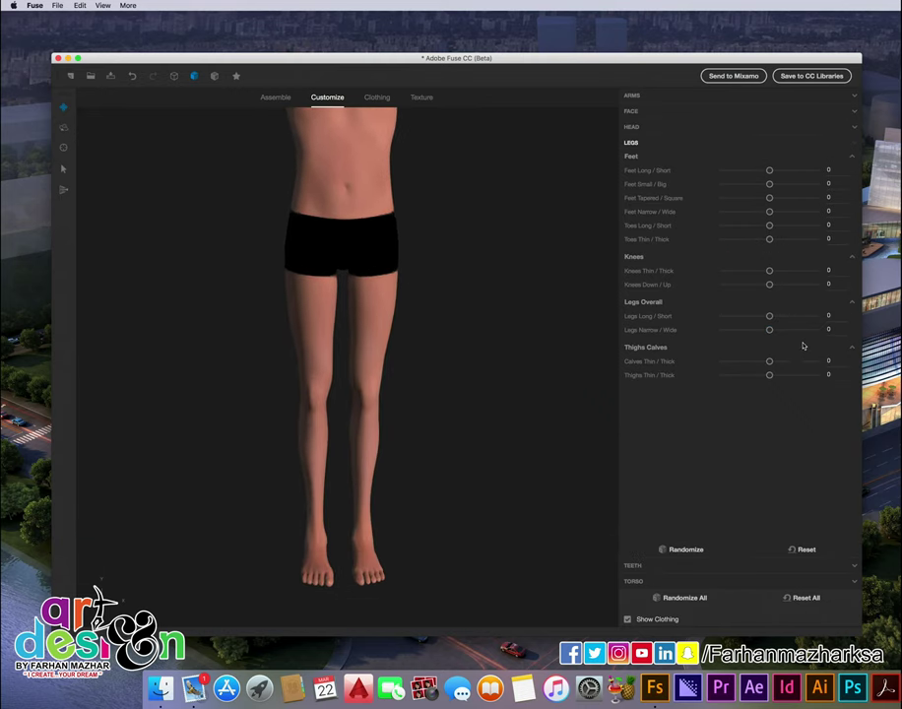
{"action": "mouse_move", "coordinate": [769, 316]}
{"action": "left_mouse_down"}
{"action": "mouse_move", "coordinate": [858, 318]}
{"action": "mouse_move", "coordinate": [790, 326]}
{"action": "left_mouse_up"}
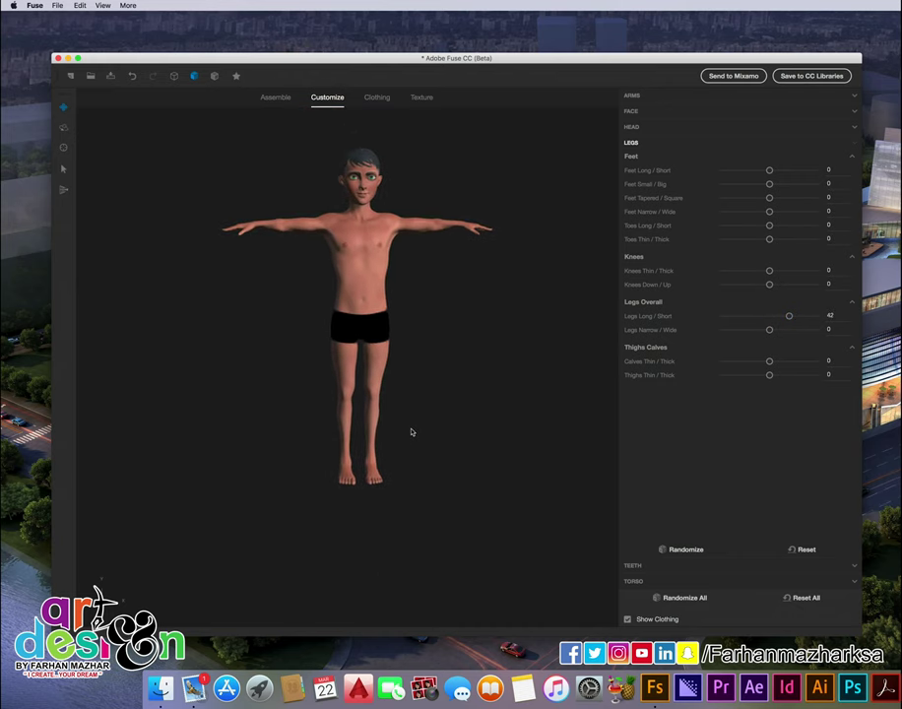
{"action": "left_click_drag", "start_coordinate": [770, 331], "coordinate": [631, 341]}
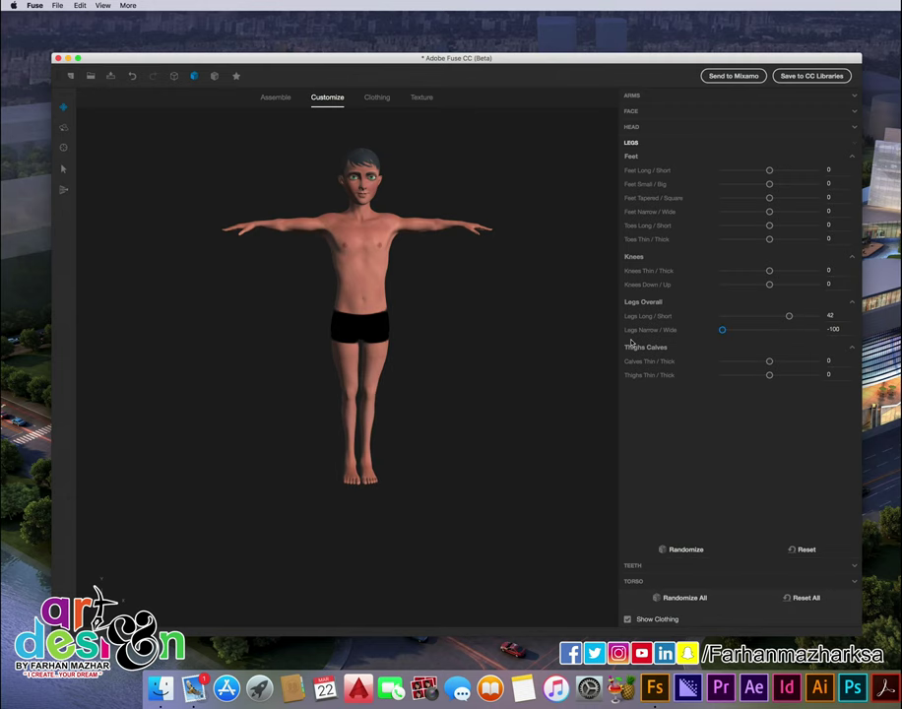
{"action": "mouse_move", "coordinate": [720, 341]}
{"action": "left_mouse_down"}
{"action": "mouse_move", "coordinate": [761, 341]}
{"action": "mouse_move", "coordinate": [775, 361]}
{"action": "left_mouse_up"}
{"action": "left_click_drag", "start_coordinate": [789, 317], "coordinate": [832, 320]}
{"action": "mouse_move", "coordinate": [775, 361]}
{"action": "left_mouse_down"}
{"action": "mouse_move", "coordinate": [774, 331]}
{"action": "mouse_move", "coordinate": [764, 331]}
{"action": "mouse_move", "coordinate": [783, 374]}
{"action": "mouse_move", "coordinate": [723, 376]}
{"action": "mouse_move", "coordinate": [779, 374]}
{"action": "mouse_move", "coordinate": [746, 378]}
{"action": "left_mouse_up"}
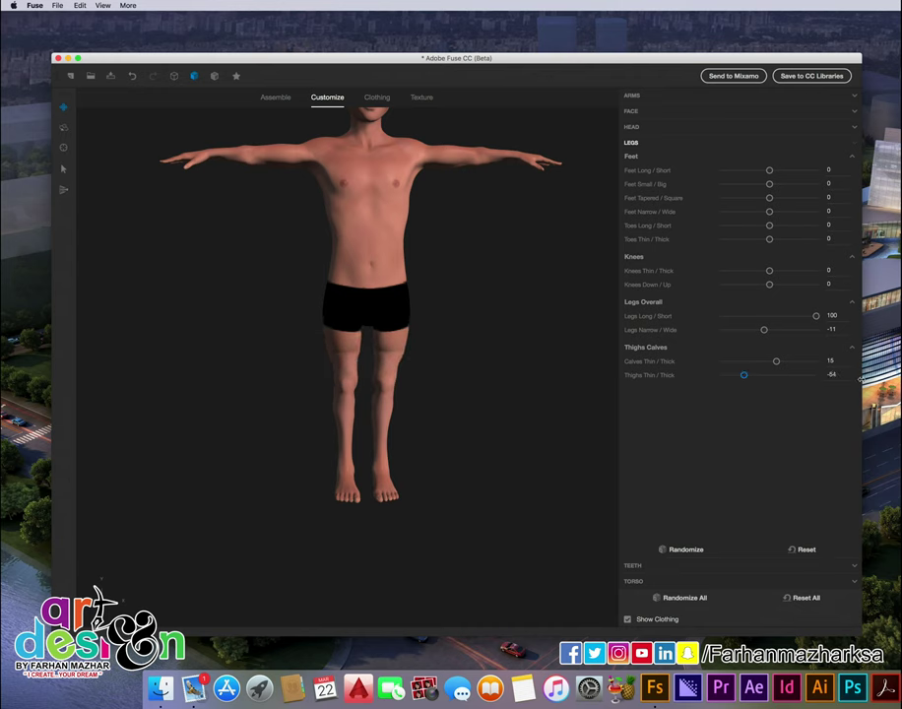
{"action": "type", "text": "0"}
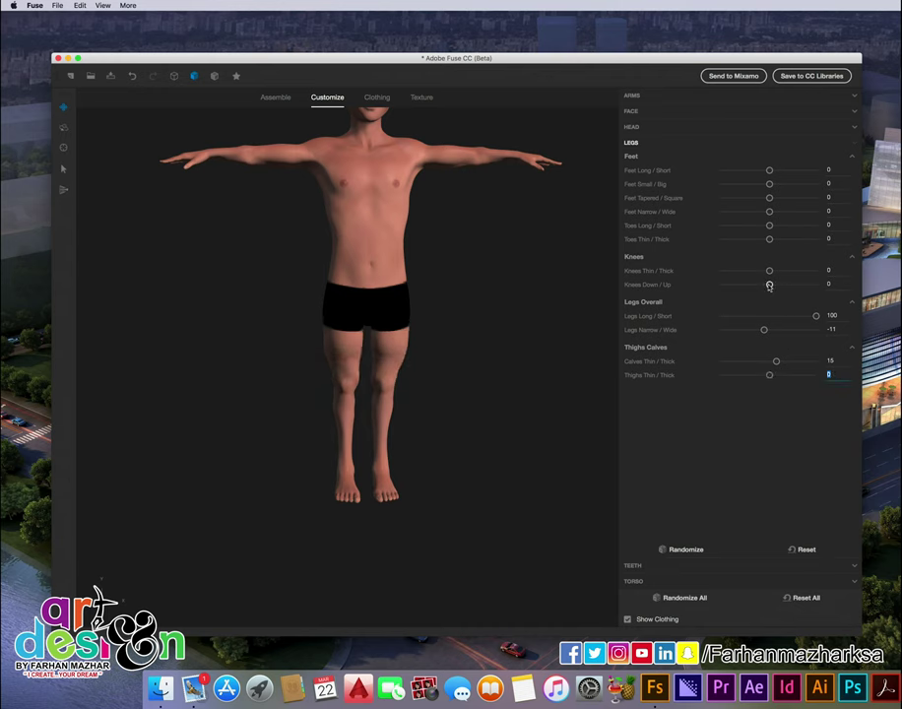
- Reset knee thickness to 0 and set Feet Long/Short 76, Small/Big 14, Narrow/Wide -25
{"action": "mouse_move", "coordinate": [770, 285]}
{"action": "left_mouse_down"}
{"action": "mouse_move", "coordinate": [791, 268]}
{"action": "mouse_move", "coordinate": [803, 273]}
{"action": "mouse_move", "coordinate": [784, 272]}
{"action": "left_mouse_up"}
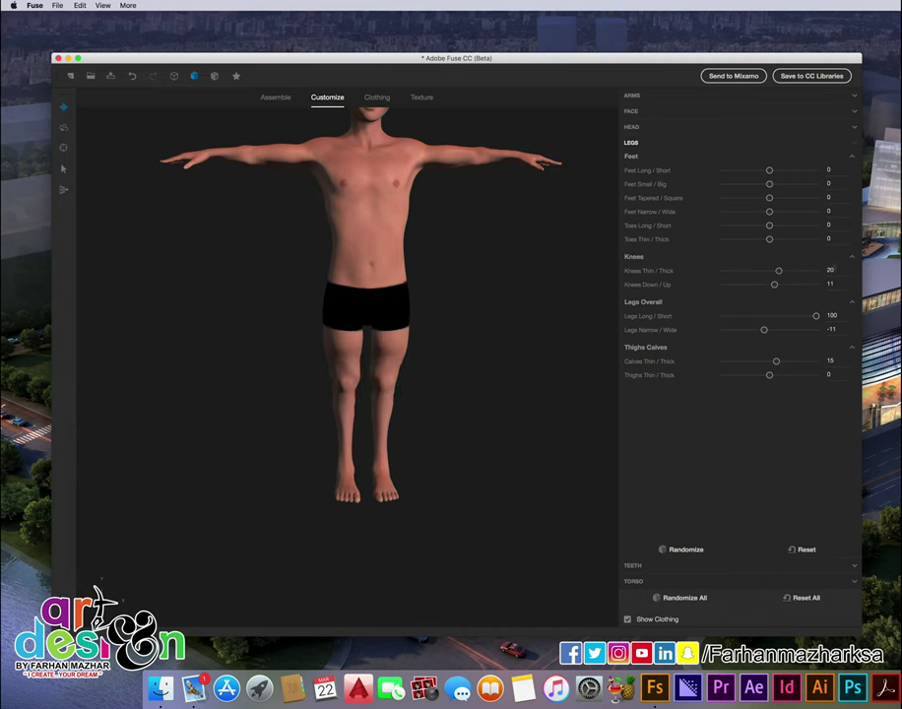
{"action": "double_click", "coordinate": [827, 270]}
{"action": "type", "text": "0"}
{"action": "mouse_move", "coordinate": [770, 170]}
{"action": "left_mouse_down"}
{"action": "mouse_move", "coordinate": [745, 172]}
{"action": "mouse_move", "coordinate": [805, 170]}
{"action": "left_mouse_up"}
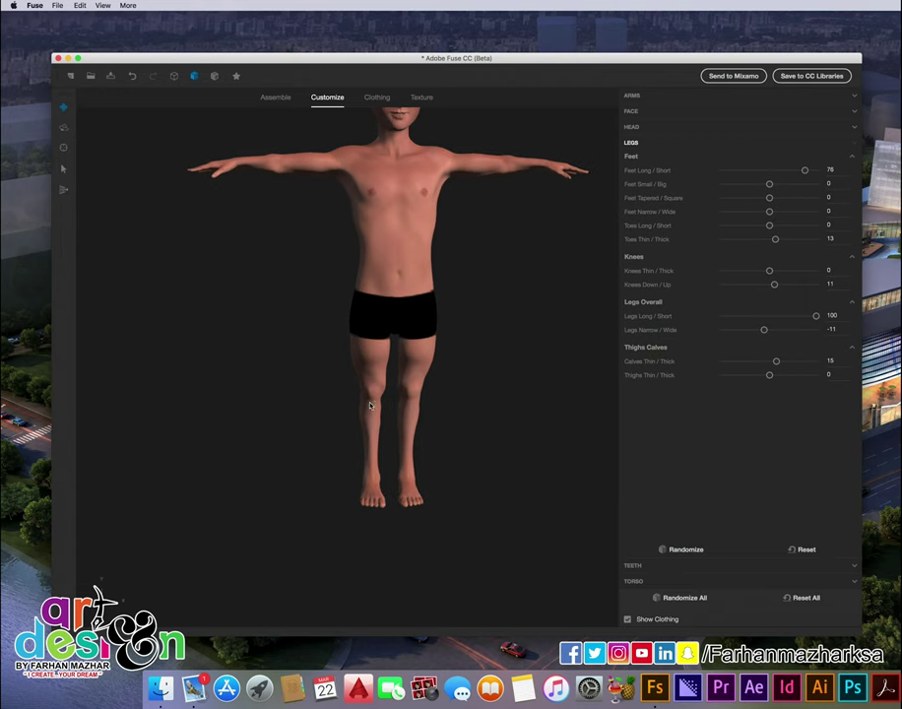
{"action": "mouse_move", "coordinate": [370, 406]}
{"action": "left_mouse_down"}
{"action": "mouse_move", "coordinate": [384, 397]}
{"action": "mouse_move", "coordinate": [349, 401]}
{"action": "mouse_move", "coordinate": [556, 319]}
{"action": "left_mouse_up"}
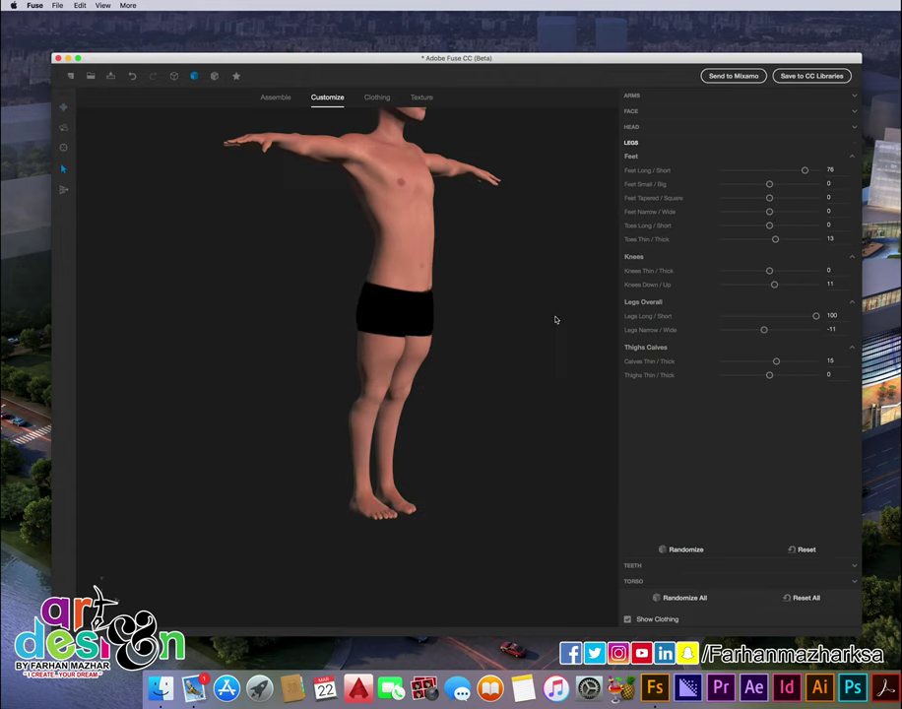
{"action": "mouse_move", "coordinate": [770, 212]}
{"action": "left_mouse_down"}
{"action": "mouse_move", "coordinate": [768, 187]}
{"action": "mouse_move", "coordinate": [721, 185]}
{"action": "mouse_move", "coordinate": [789, 181]}
{"action": "mouse_move", "coordinate": [777, 185]}
{"action": "left_mouse_up"}
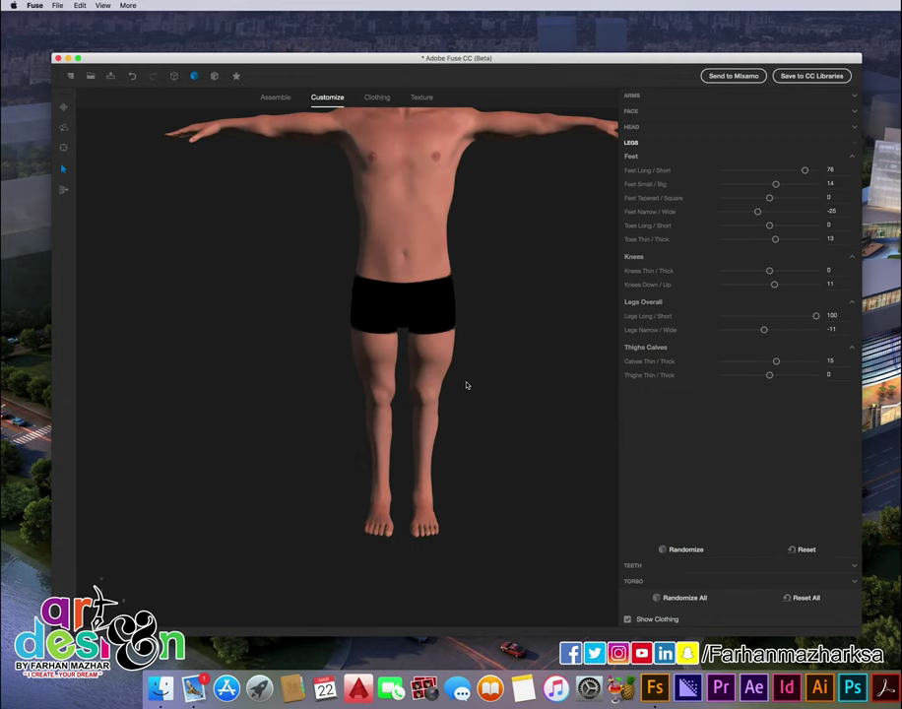
- Thin the thighs and make the legs slightly narrower, checking the feet from below
{"action": "left_click_drag", "start_coordinate": [414, 352], "coordinate": [398, 355]}
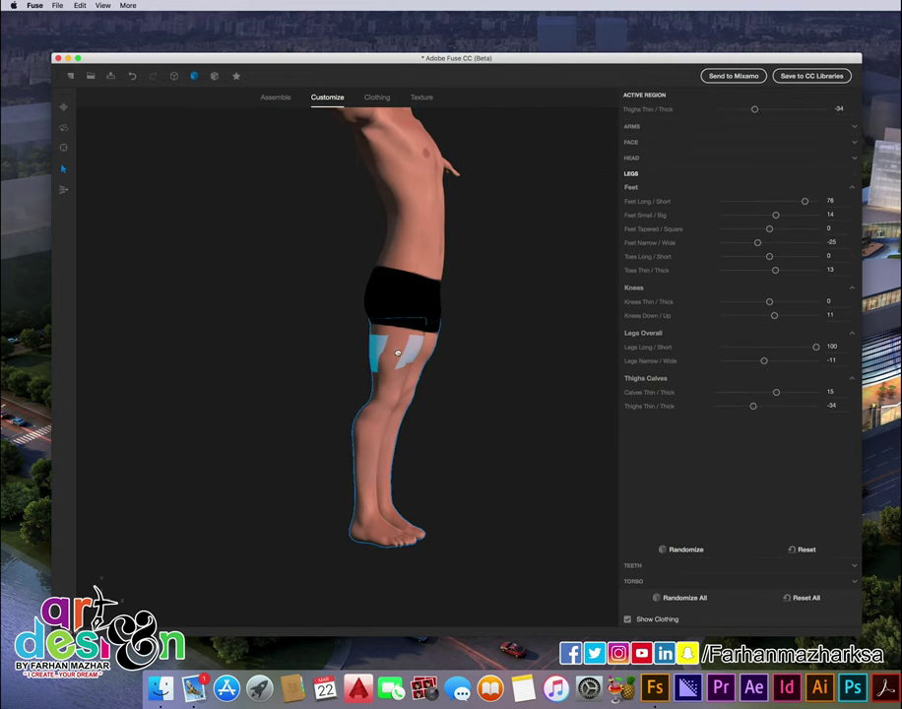
{"action": "mouse_move", "coordinate": [392, 399]}
{"action": "left_mouse_down"}
{"action": "mouse_move", "coordinate": [374, 395]}
{"action": "mouse_move", "coordinate": [340, 430]}
{"action": "mouse_move", "coordinate": [479, 386]}
{"action": "mouse_move", "coordinate": [391, 385]}
{"action": "mouse_move", "coordinate": [431, 377]}
{"action": "mouse_move", "coordinate": [405, 374]}
{"action": "left_mouse_up"}
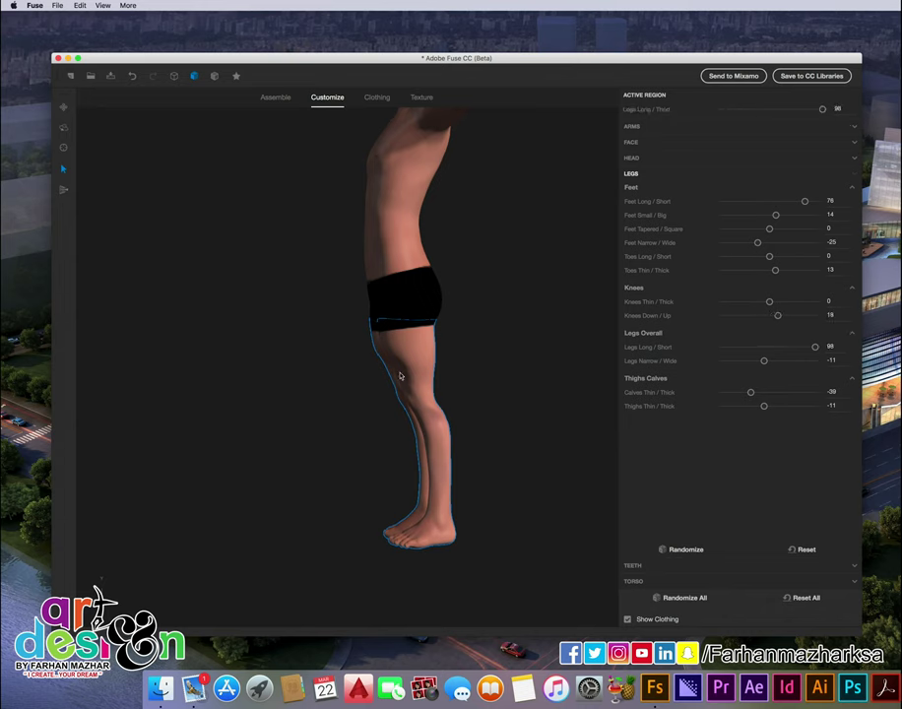
{"action": "mouse_move", "coordinate": [408, 372]}
{"action": "left_mouse_down"}
{"action": "mouse_move", "coordinate": [468, 363]}
{"action": "mouse_move", "coordinate": [513, 399]}
{"action": "mouse_move", "coordinate": [302, 415]}
{"action": "mouse_move", "coordinate": [461, 411]}
{"action": "left_mouse_up"}
{"action": "left_click_drag", "start_coordinate": [765, 361], "coordinate": [762, 360]}
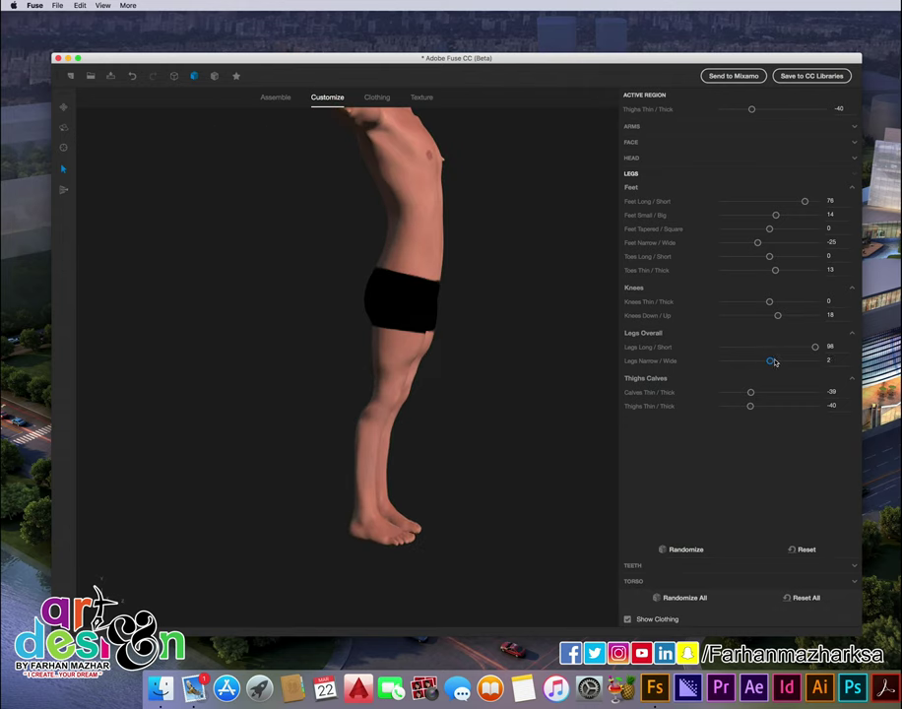
{"action": "left_click_drag", "start_coordinate": [751, 405], "coordinate": [758, 407]}
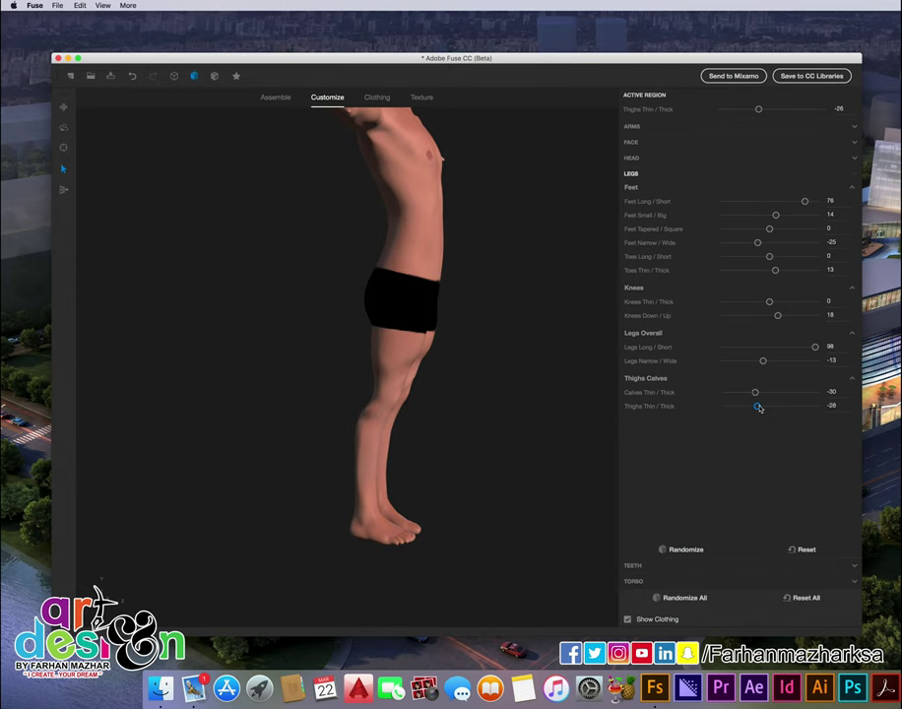
{"action": "mouse_move", "coordinate": [534, 408]}
{"action": "left_mouse_down"}
{"action": "mouse_move", "coordinate": [358, 445]}
{"action": "mouse_move", "coordinate": [457, 351]}
{"action": "mouse_move", "coordinate": [503, 256]}
{"action": "mouse_move", "coordinate": [415, 259]}
{"action": "mouse_move", "coordinate": [401, 359]}
{"action": "mouse_move", "coordinate": [471, 354]}
{"action": "mouse_move", "coordinate": [412, 366]}
{"action": "mouse_move", "coordinate": [461, 389]}
{"action": "mouse_move", "coordinate": [600, 392]}
{"action": "mouse_move", "coordinate": [509, 393]}
{"action": "left_mouse_up"}
{"action": "scroll", "coordinate": [474, 352], "scroll_direction": "down", "scroll_amount": 3}
{"action": "scroll", "coordinate": [480, 370], "scroll_direction": "up", "scroll_amount": 3}
- After trying thicker values, settle the thighs at -52 and the calves at 3
{"action": "mouse_move", "coordinate": [754, 405]}
{"action": "left_mouse_down"}
{"action": "mouse_move", "coordinate": [765, 406]}
{"action": "mouse_move", "coordinate": [721, 409]}
{"action": "mouse_move", "coordinate": [796, 406]}
{"action": "mouse_move", "coordinate": [781, 405]}
{"action": "left_mouse_up"}
{"action": "left_click_drag", "start_coordinate": [463, 443], "coordinate": [399, 445]}
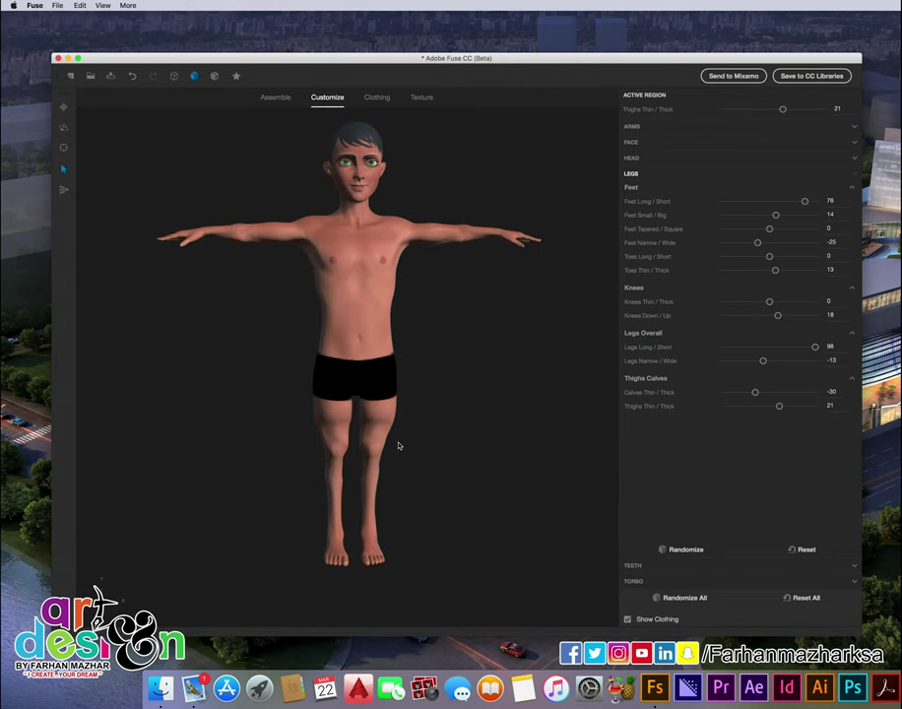
{"action": "mouse_move", "coordinate": [773, 393]}
{"action": "left_mouse_down"}
{"action": "mouse_move", "coordinate": [816, 392]}
{"action": "mouse_move", "coordinate": [737, 405]}
{"action": "mouse_move", "coordinate": [775, 406]}
{"action": "left_mouse_up"}
{"action": "left_click_drag", "start_coordinate": [497, 452], "coordinate": [328, 419]}
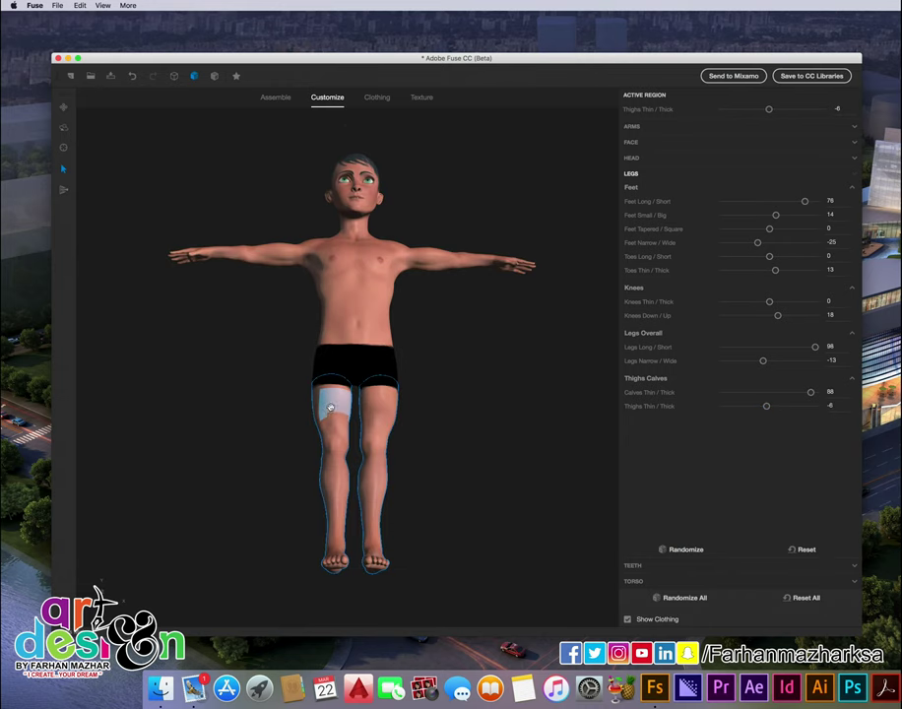
{"action": "mouse_move", "coordinate": [478, 430]}
{"action": "left_mouse_down"}
{"action": "mouse_move", "coordinate": [632, 424]}
{"action": "mouse_move", "coordinate": [464, 476]}
{"action": "left_mouse_up"}
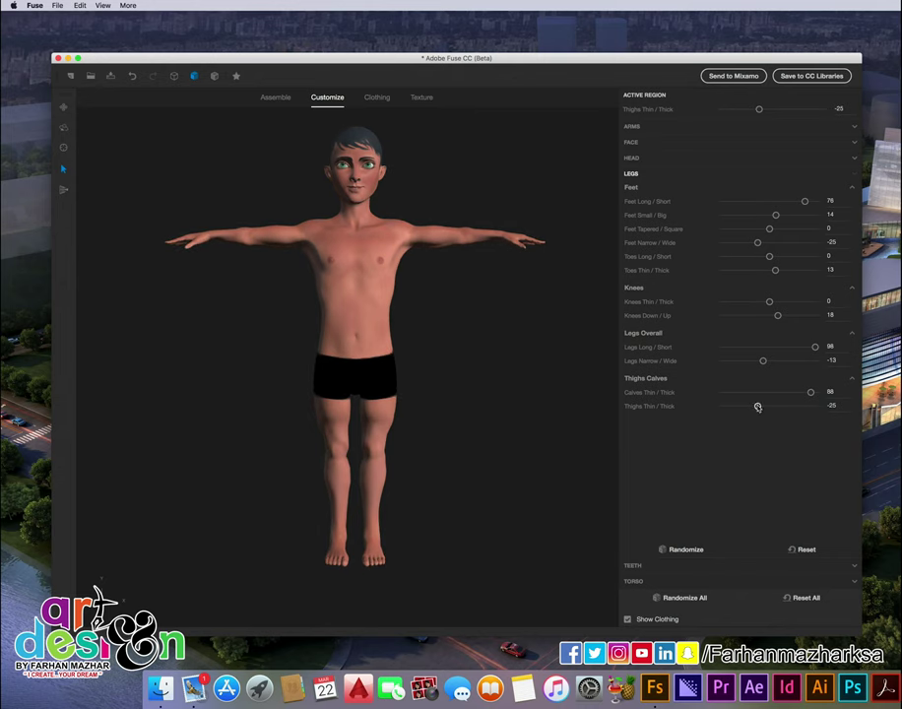
{"action": "mouse_move", "coordinate": [758, 407]}
{"action": "left_mouse_down"}
{"action": "mouse_move", "coordinate": [750, 405]}
{"action": "mouse_move", "coordinate": [757, 405]}
{"action": "left_mouse_up"}
{"action": "mouse_move", "coordinate": [452, 452]}
{"action": "left_mouse_down"}
{"action": "mouse_move", "coordinate": [401, 453]}
{"action": "mouse_move", "coordinate": [342, 485]}
{"action": "mouse_move", "coordinate": [459, 431]}
{"action": "mouse_move", "coordinate": [401, 443]}
{"action": "mouse_move", "coordinate": [360, 412]}
{"action": "mouse_move", "coordinate": [377, 411]}
{"action": "mouse_move", "coordinate": [362, 413]}
{"action": "mouse_move", "coordinate": [379, 453]}
{"action": "mouse_move", "coordinate": [510, 433]}
{"action": "mouse_move", "coordinate": [491, 449]}
{"action": "left_mouse_up"}
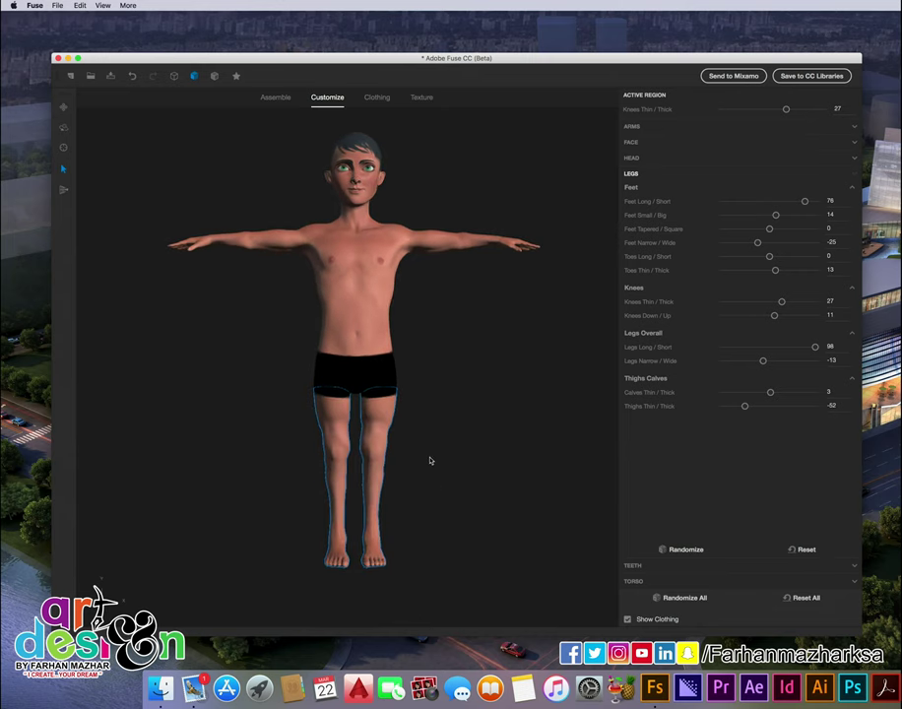
- Put the Open Jacket top on the character from the Clothing tops
{"action": "left_click", "coordinate": [377, 97]}
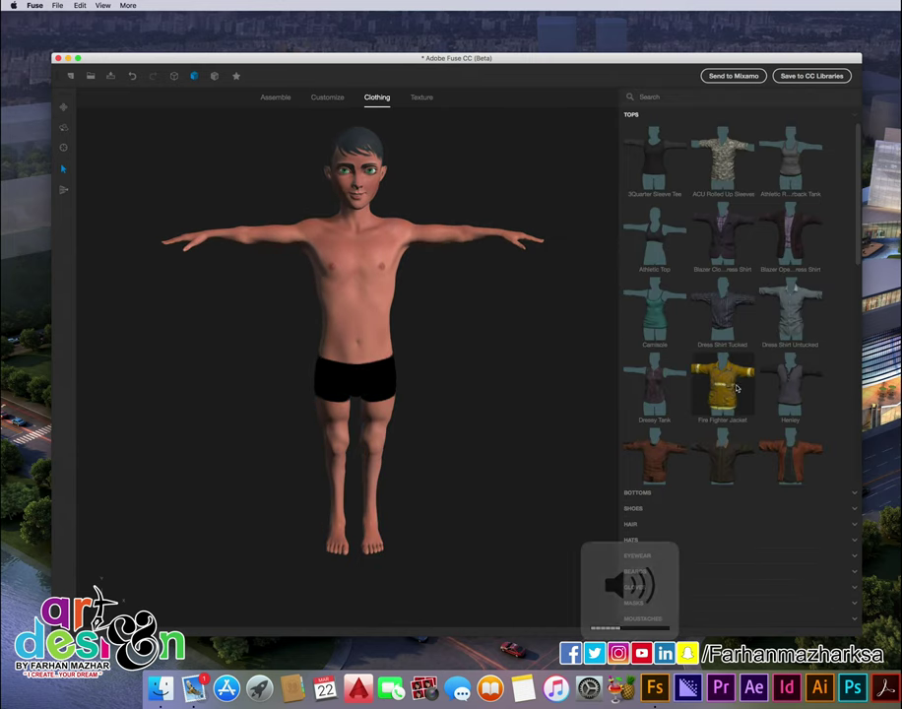
{"action": "scroll", "coordinate": [735, 390], "scroll_direction": "down", "scroll_amount": 5}
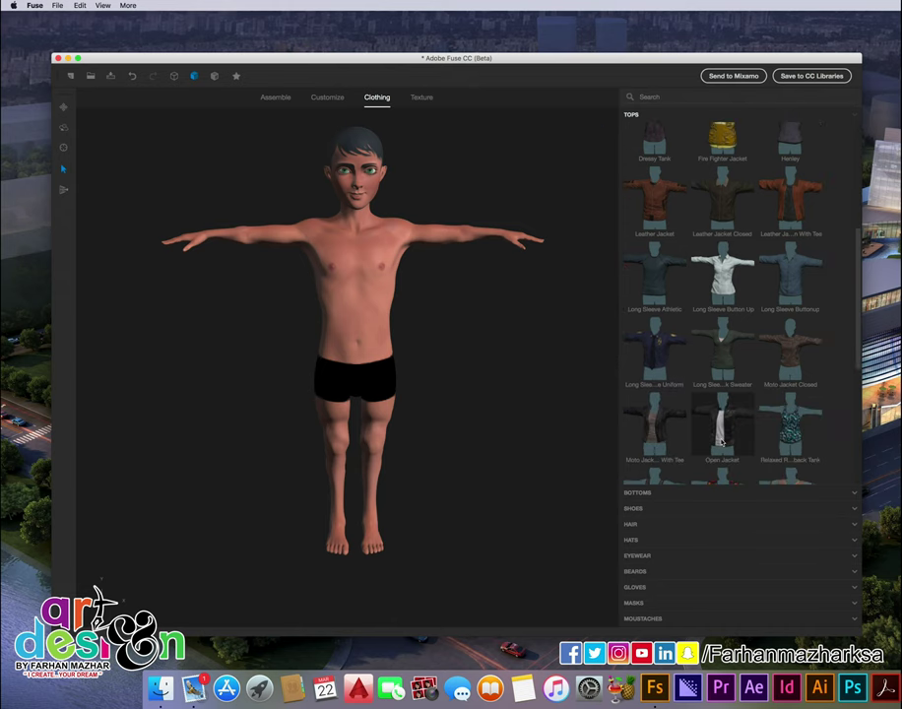
{"action": "left_click", "coordinate": [722, 443]}
{"action": "scroll", "coordinate": [724, 350], "scroll_direction": "down", "scroll_amount": 2}
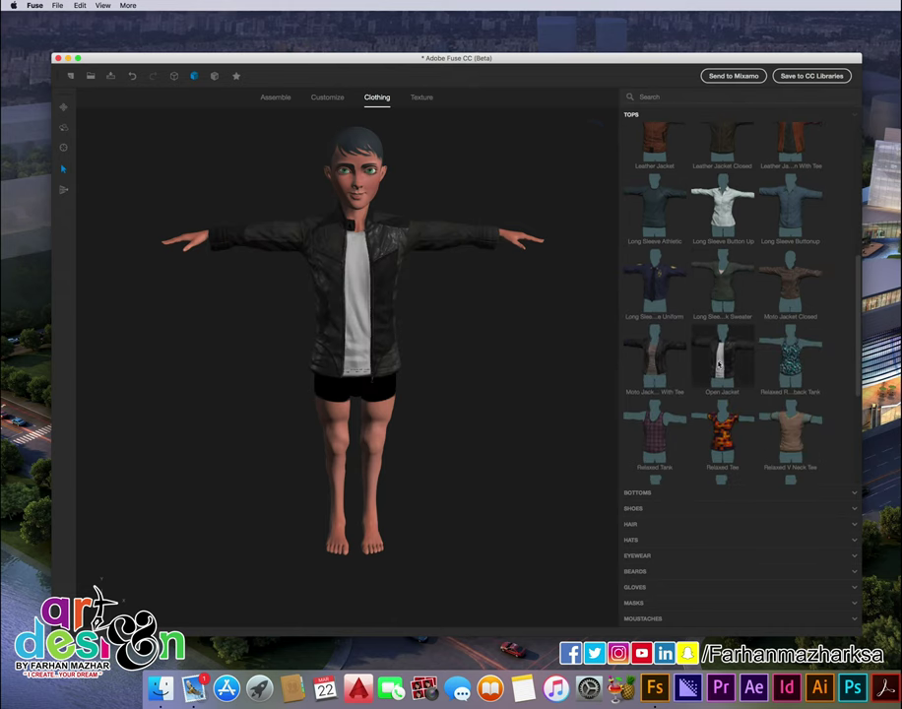
{"action": "scroll", "coordinate": [718, 367], "scroll_direction": "down", "scroll_amount": 2}
{"action": "scroll", "coordinate": [717, 368], "scroll_direction": "down", "scroll_amount": 2}
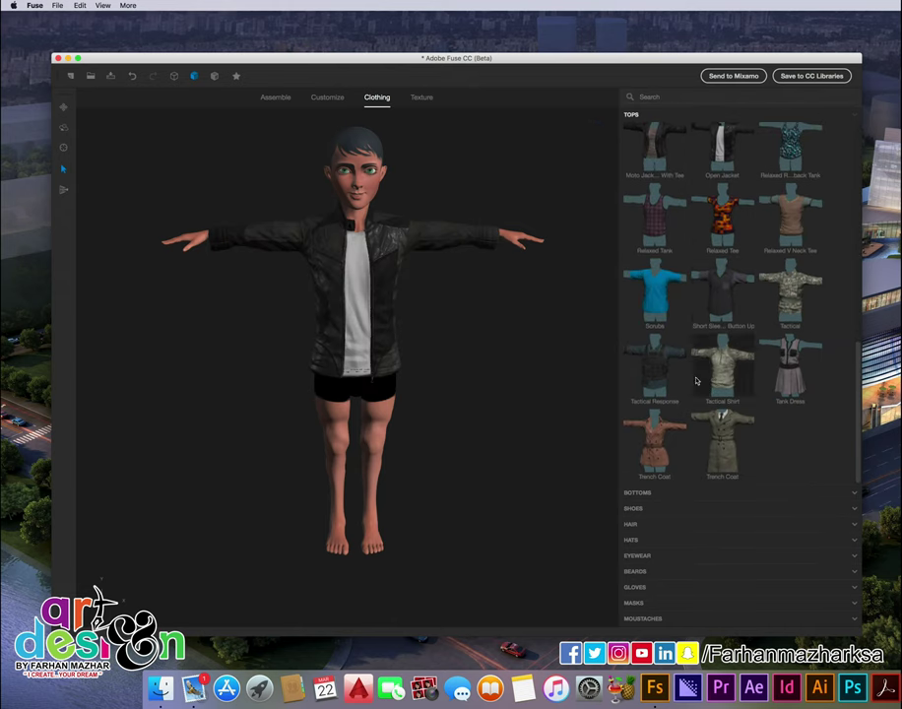
- Try the Tactical Response vest, return to the Open Jacket, and show the bottoms choices
{"action": "left_click", "coordinate": [657, 362]}
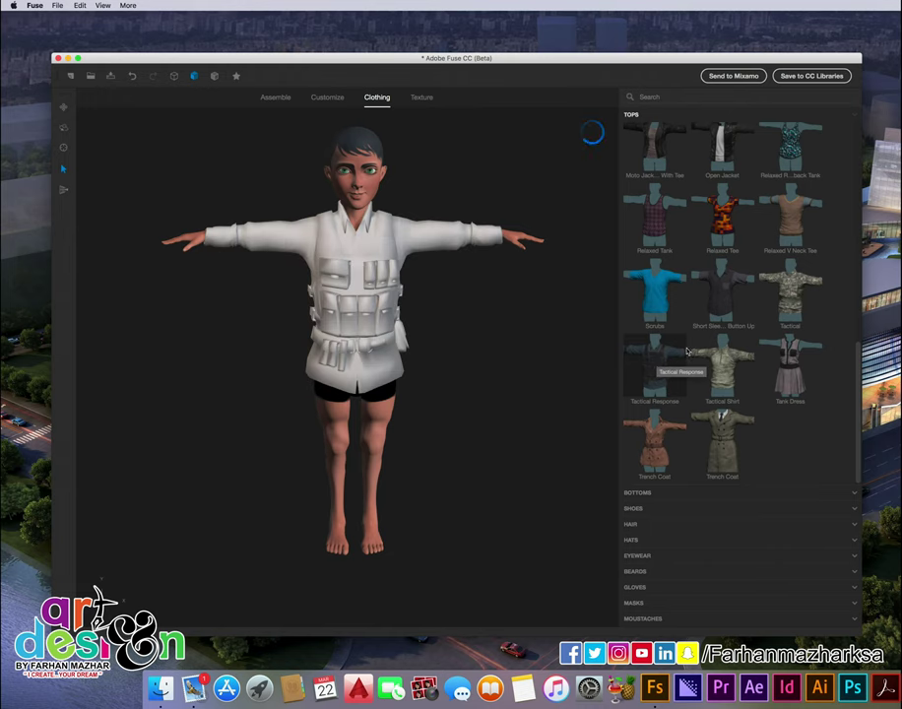
{"action": "scroll", "coordinate": [688, 351], "scroll_direction": "up", "scroll_amount": 1}
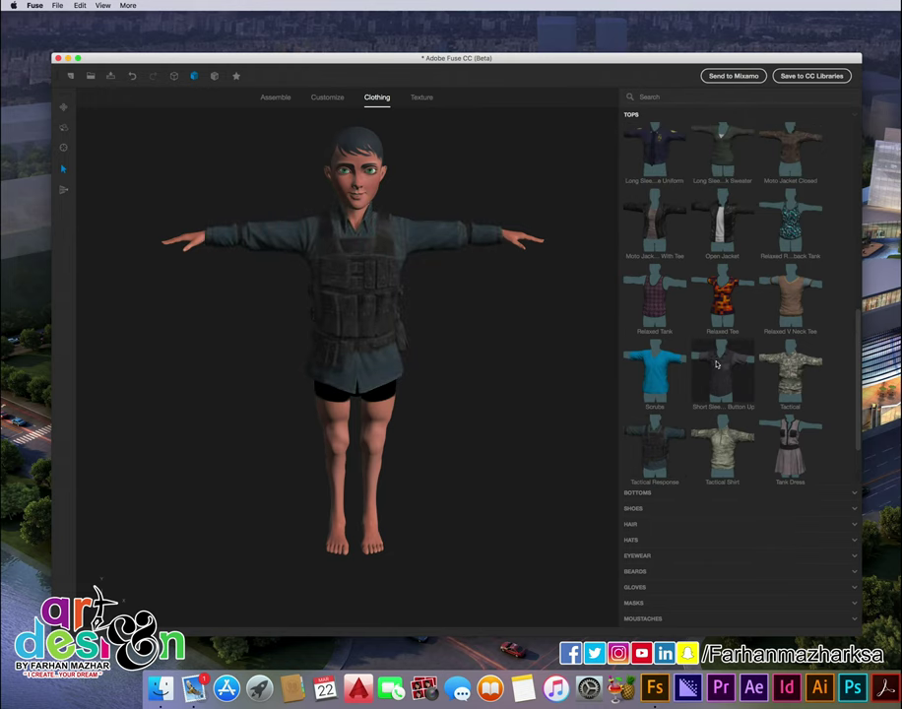
{"action": "left_click", "coordinate": [718, 236]}
{"action": "scroll", "coordinate": [704, 372], "scroll_direction": "down", "scroll_amount": 1}
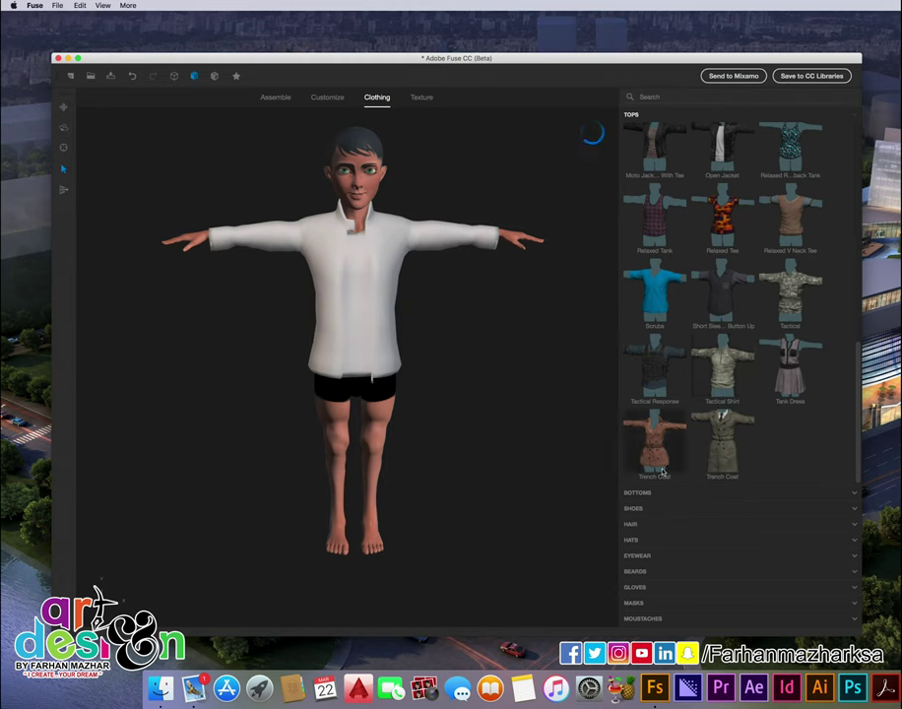
{"action": "left_click", "coordinate": [642, 496]}
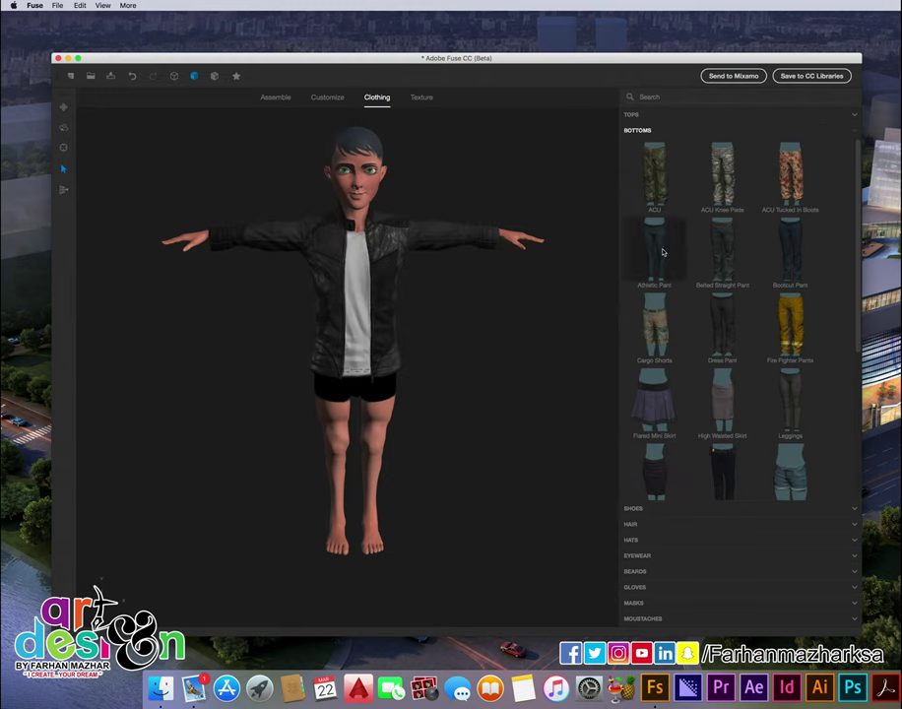
- Put Tactical Pants with knee pads and holster on the character and turn to inspect them
{"action": "left_click", "coordinate": [728, 472]}
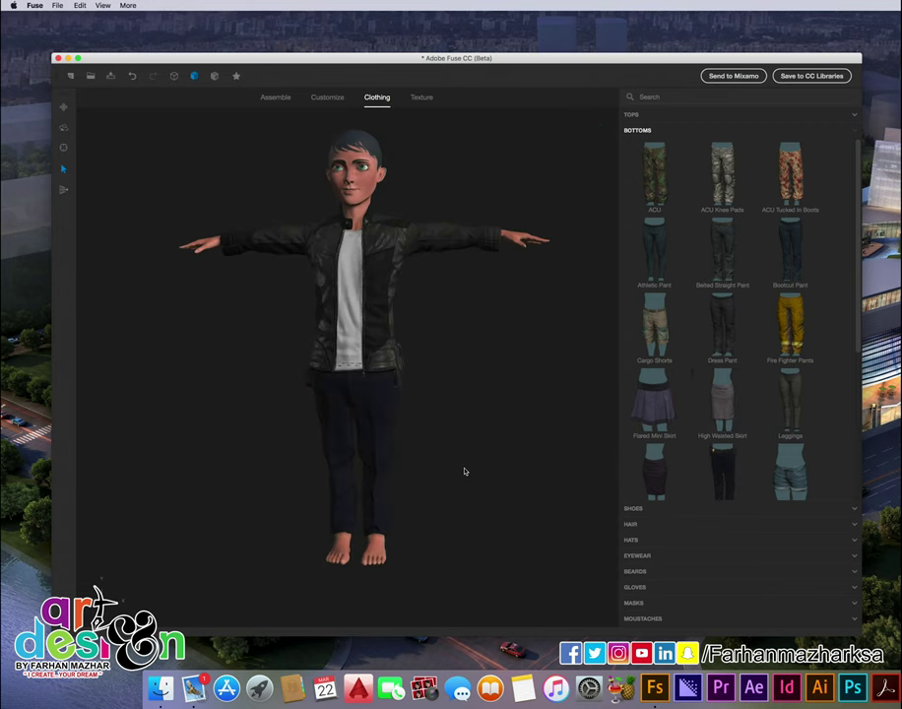
{"action": "scroll", "coordinate": [748, 403], "scroll_direction": "down", "scroll_amount": 3}
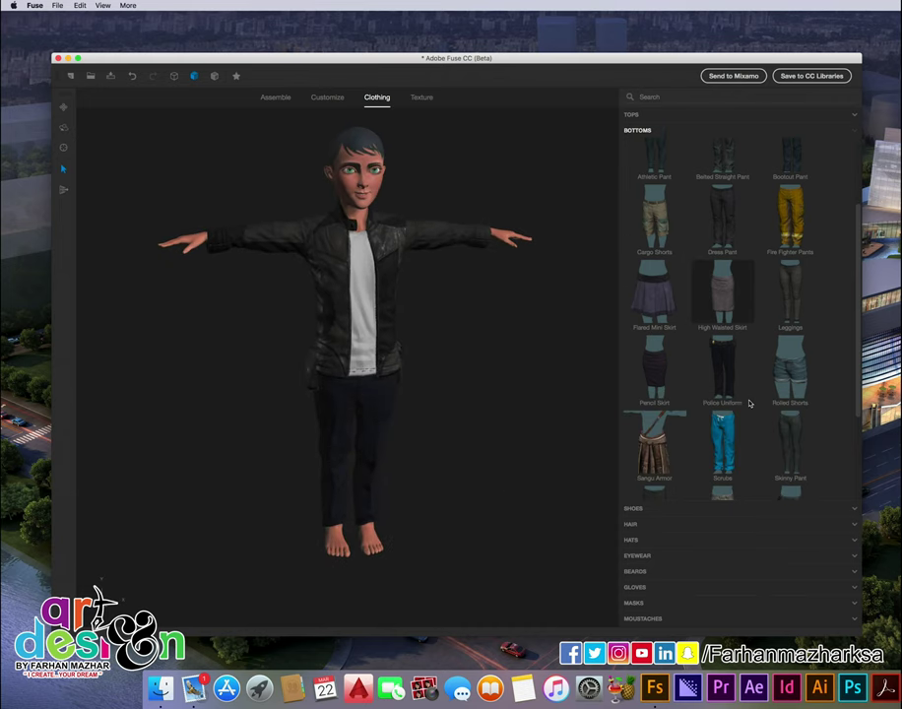
{"action": "scroll", "coordinate": [749, 403], "scroll_direction": "down", "scroll_amount": 3}
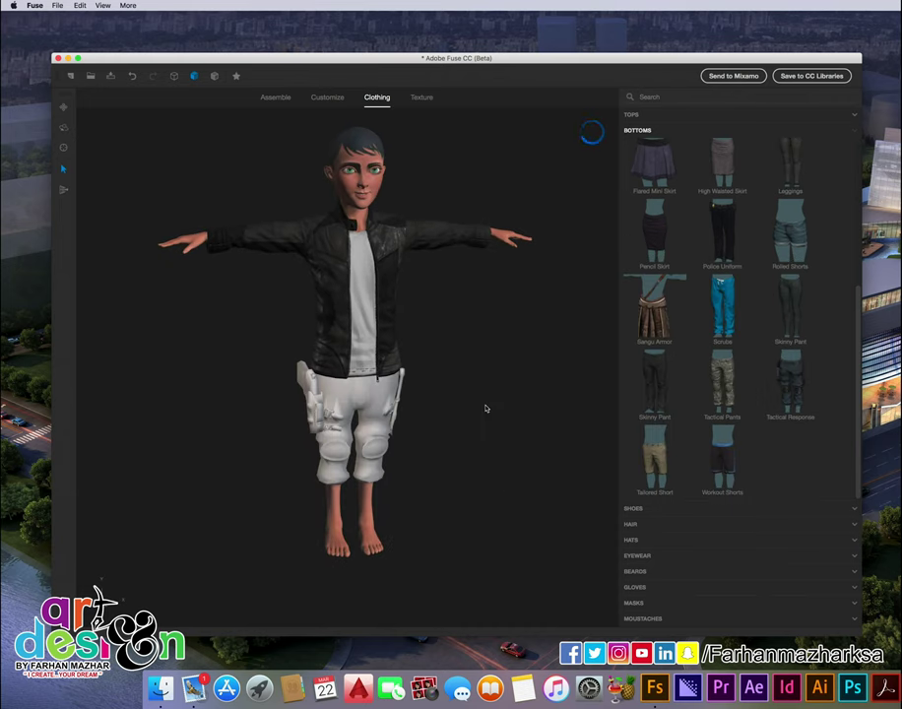
{"action": "mouse_move", "coordinate": [469, 436]}
{"action": "left_mouse_down"}
{"action": "mouse_move", "coordinate": [612, 418]}
{"action": "mouse_move", "coordinate": [427, 424]}
{"action": "left_mouse_up"}
- Try the Short Boot, then settle on Tactical Boot A and view it three-quarter
{"action": "left_click", "coordinate": [635, 508]}
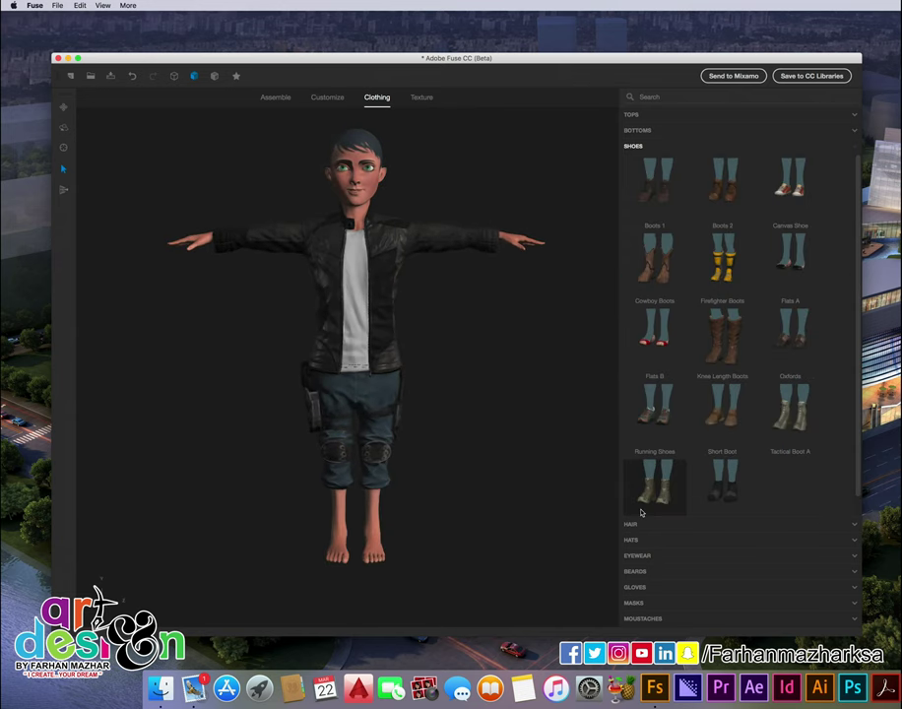
{"action": "left_click", "coordinate": [723, 483]}
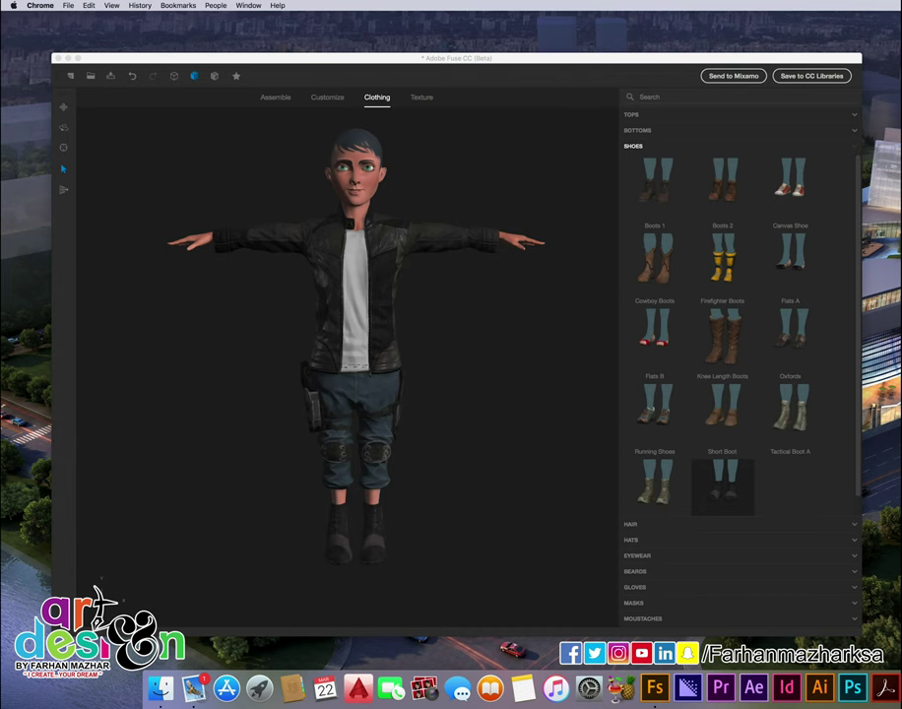
{"action": "left_click", "coordinate": [687, 325]}
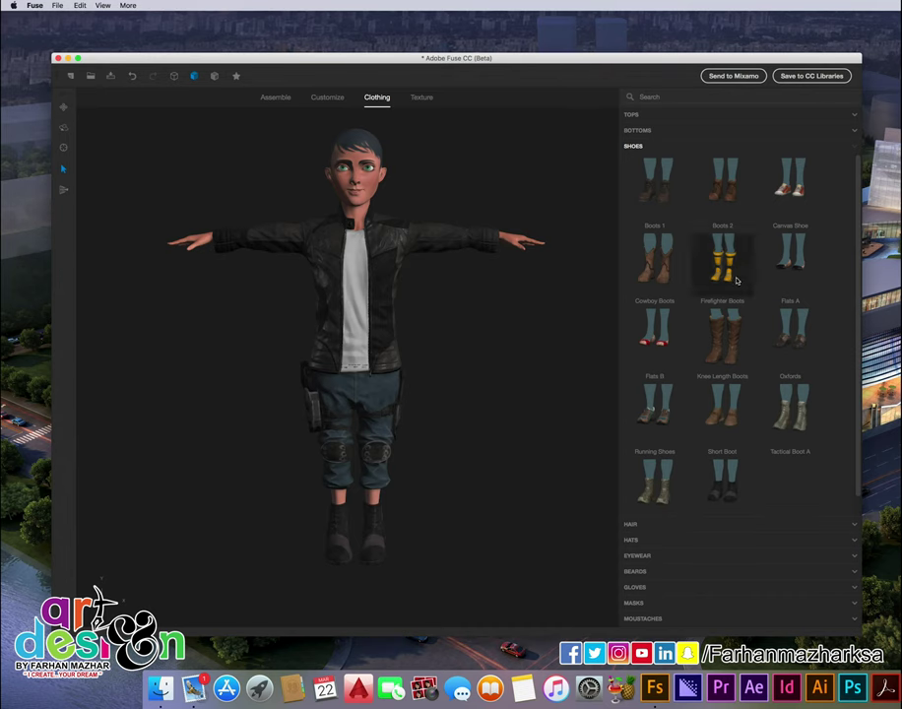
{"action": "left_click", "coordinate": [783, 425]}
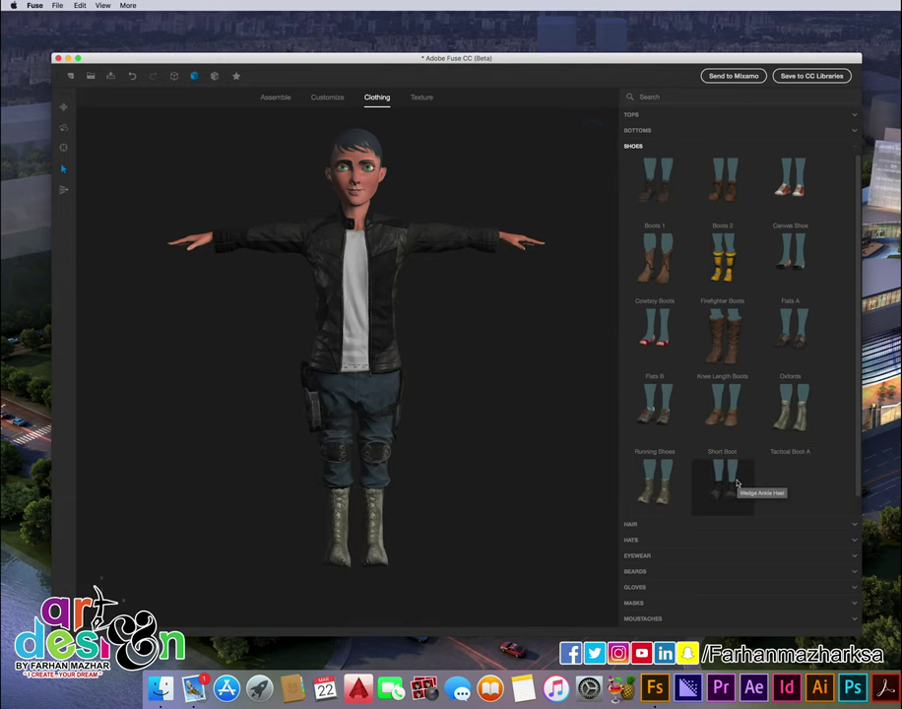
{"action": "mouse_move", "coordinate": [453, 513]}
{"action": "left_mouse_down"}
{"action": "mouse_move", "coordinate": [568, 547]}
{"action": "mouse_move", "coordinate": [430, 511]}
{"action": "left_mouse_up"}
- Show the hairstyle choices and zoom in on the head from the side
{"action": "left_click", "coordinate": [631, 525]}
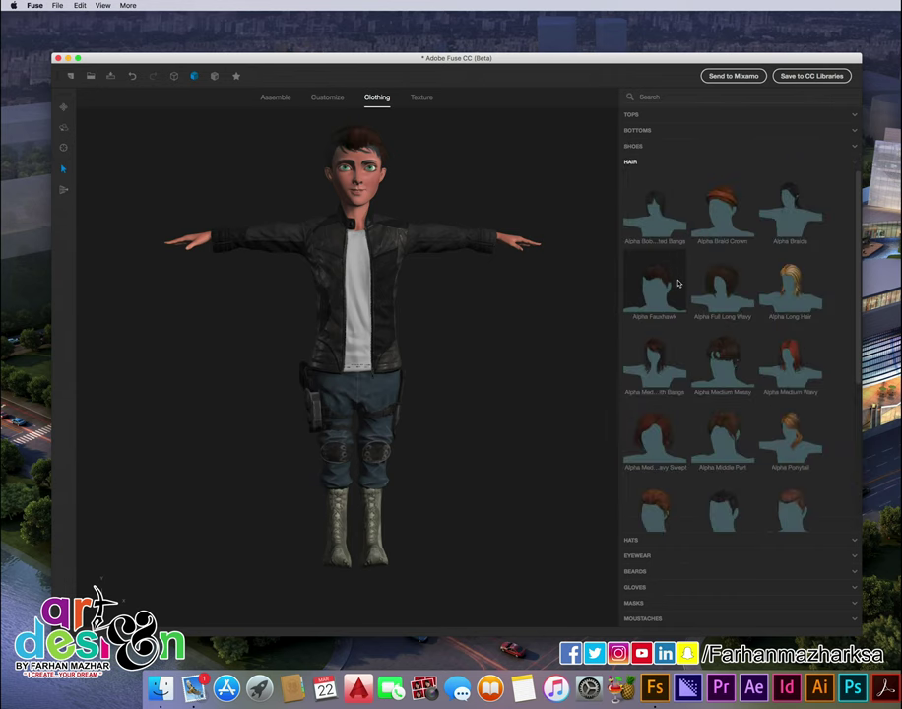
{"action": "scroll", "coordinate": [420, 183], "scroll_direction": "up", "scroll_amount": 3}
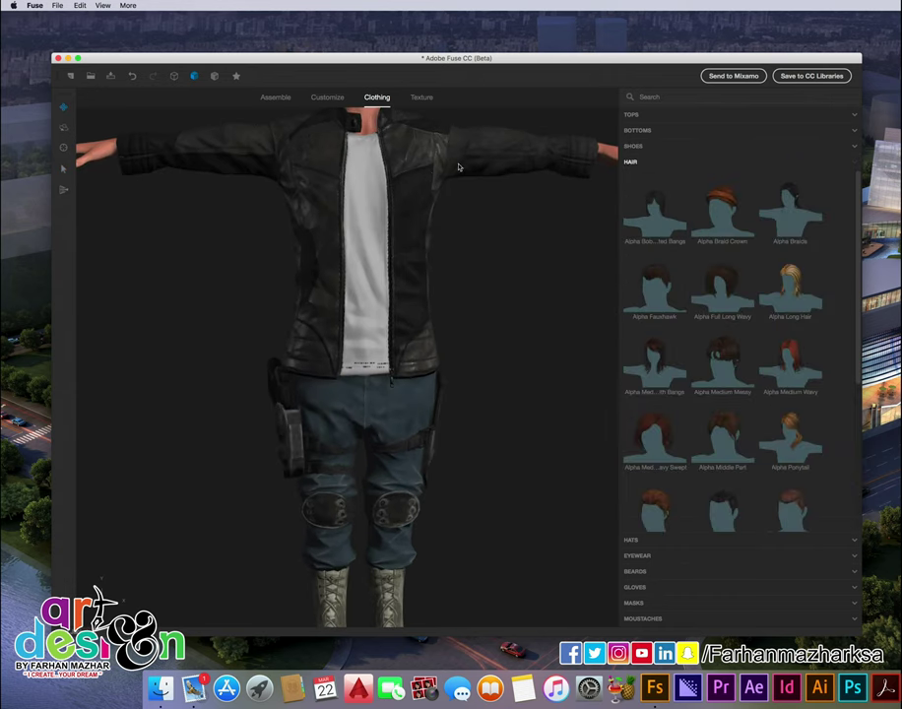
{"action": "middle_click_drag", "start_coordinate": [459, 168], "coordinate": [498, 346]}
{"action": "scroll", "coordinate": [497, 346], "scroll_direction": "up", "scroll_amount": 3}
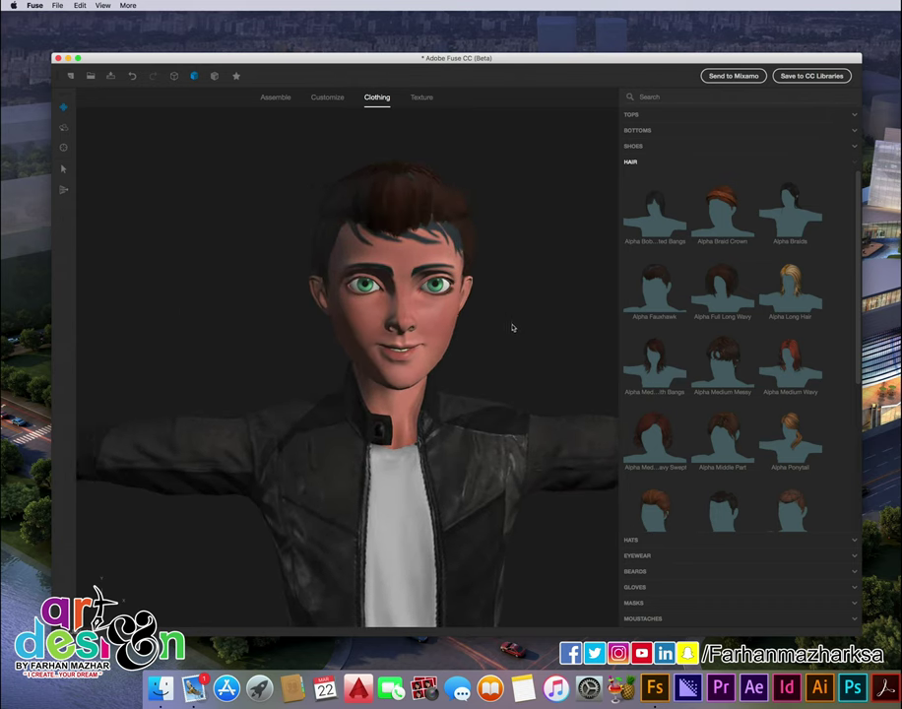
{"action": "left_click_drag", "start_coordinate": [455, 313], "coordinate": [465, 332]}
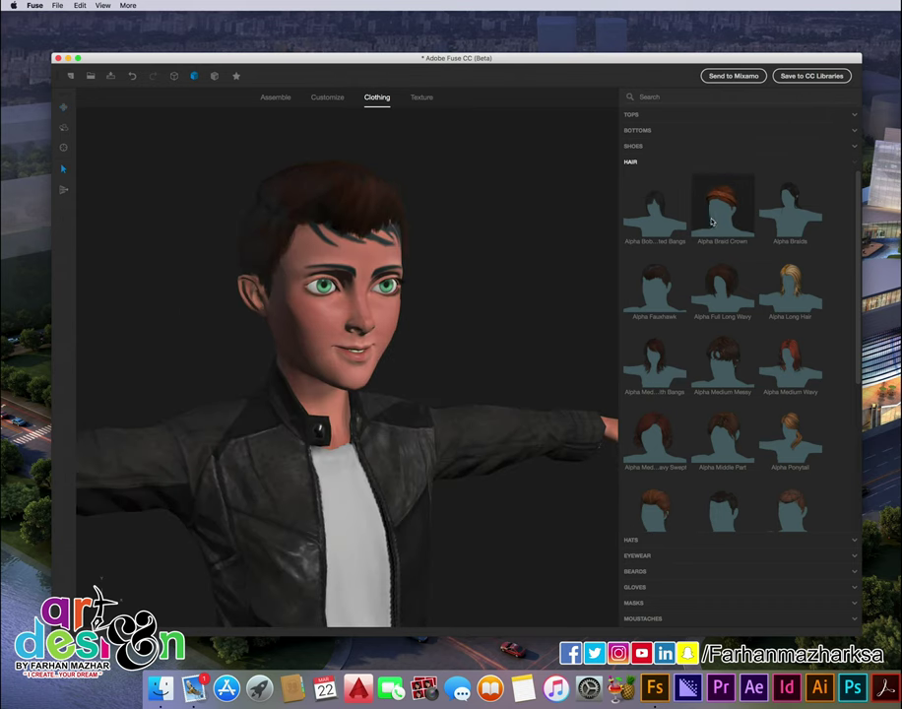
- Try Alpha Braid Crown and Alpha Fauxhawk, then settle on Alpha Medium Messy hair
{"action": "left_click", "coordinate": [717, 222]}
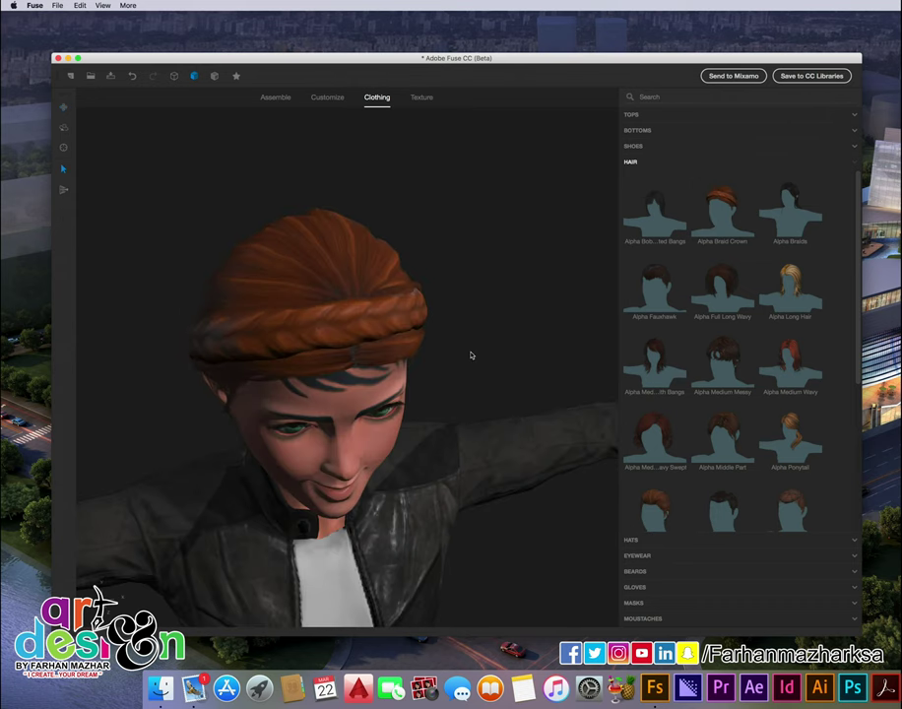
{"action": "left_click", "coordinate": [670, 290]}
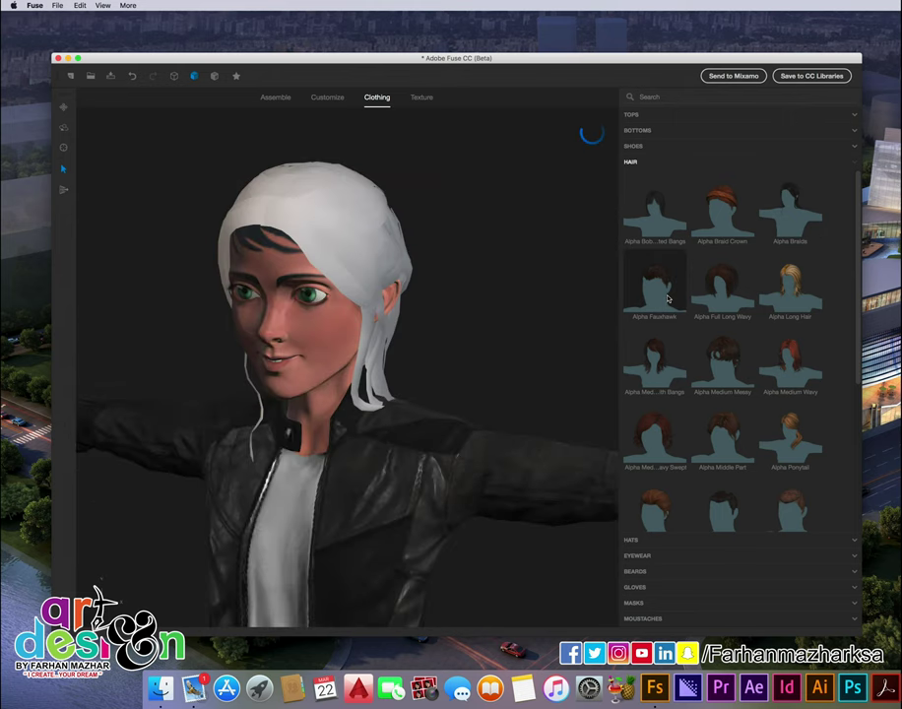
{"action": "left_click", "coordinate": [740, 356]}
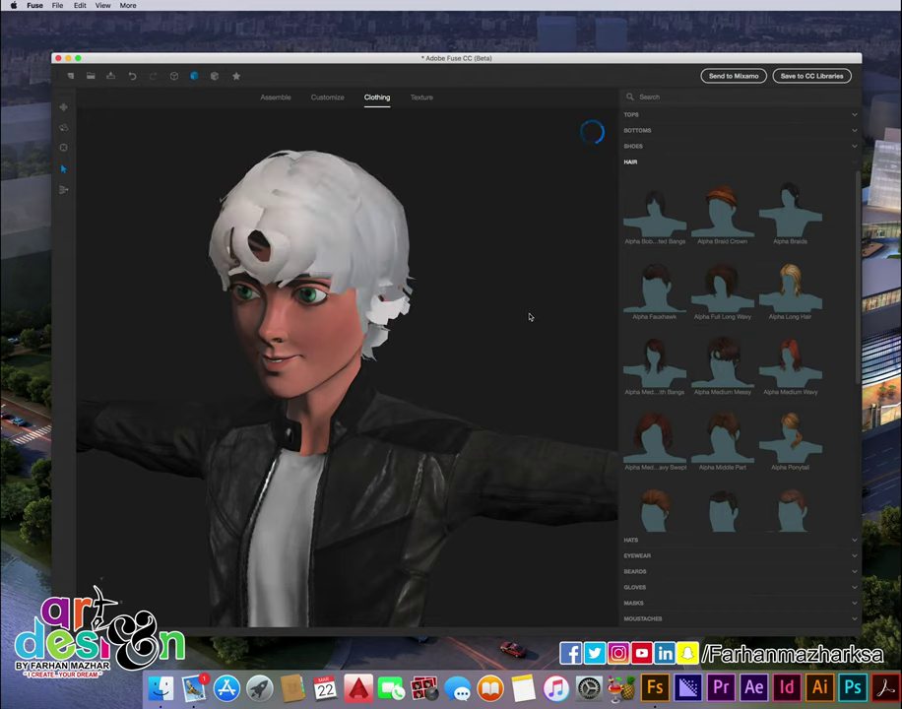
{"action": "mouse_move", "coordinate": [478, 322]}
{"action": "left_mouse_down"}
{"action": "mouse_move", "coordinate": [547, 308]}
{"action": "mouse_move", "coordinate": [746, 320]}
{"action": "mouse_move", "coordinate": [470, 266]}
{"action": "left_mouse_up"}
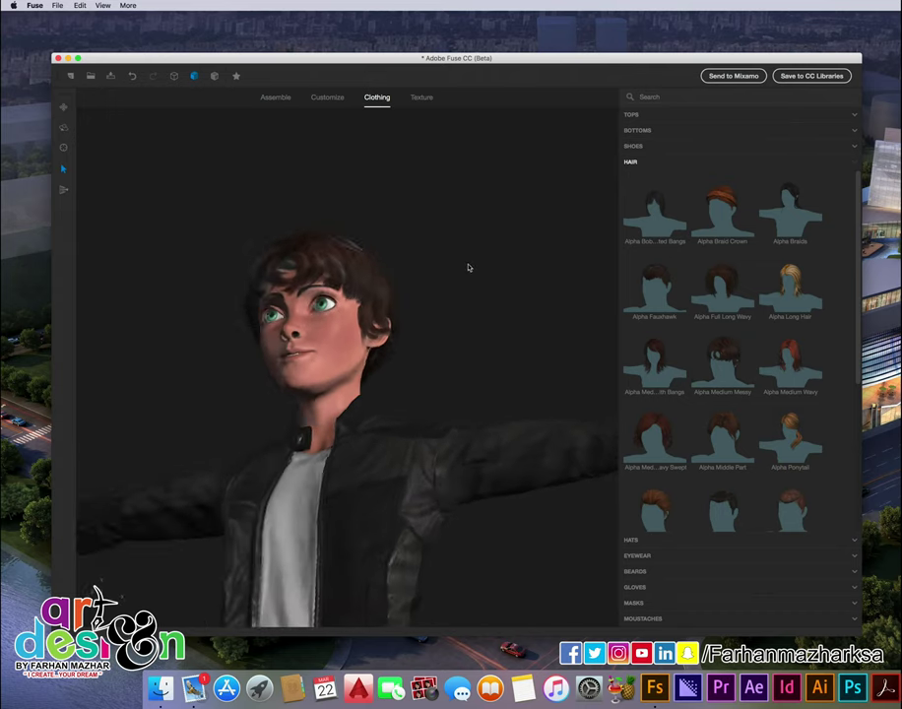
{"action": "scroll", "coordinate": [512, 328], "scroll_direction": "down", "scroll_amount": 3}
{"action": "scroll", "coordinate": [468, 458], "scroll_direction": "down", "scroll_amount": 3}
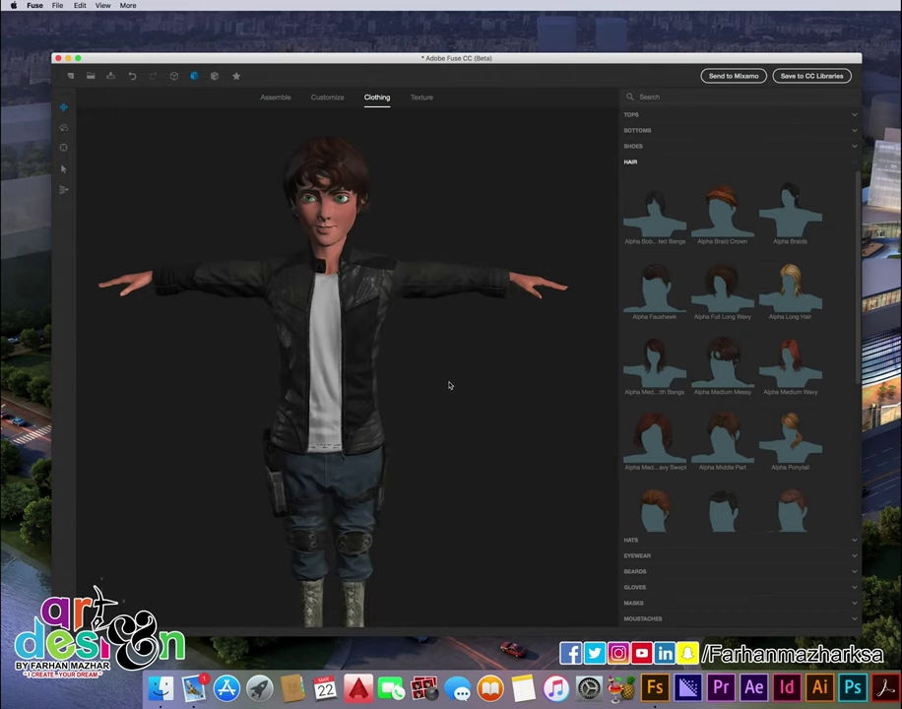
{"action": "scroll", "coordinate": [449, 394], "scroll_direction": "down", "scroll_amount": 2}
- Put a Fedora on the character, zooming in and orbiting to a side view
{"action": "left_click", "coordinate": [630, 541]}
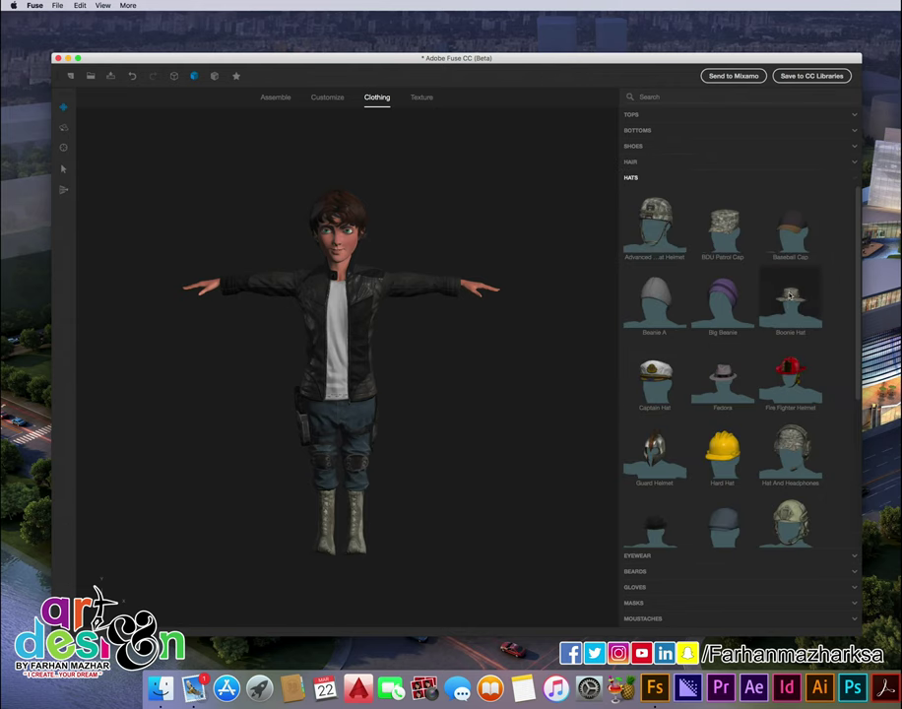
{"action": "left_click", "coordinate": [727, 379]}
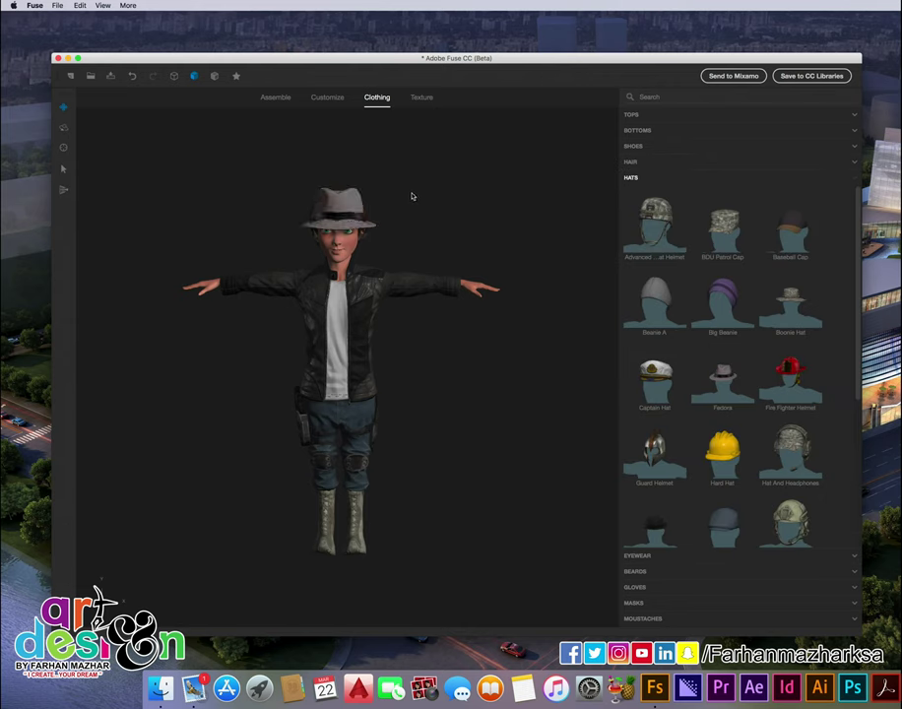
{"action": "mouse_move", "coordinate": [410, 195]}
{"action": "middle_mouse_down"}
{"action": "mouse_move", "coordinate": [370, 225]}
{"action": "mouse_move", "coordinate": [403, 225]}
{"action": "middle_mouse_up"}
{"action": "scroll", "coordinate": [403, 225], "scroll_direction": "up", "scroll_amount": 2}
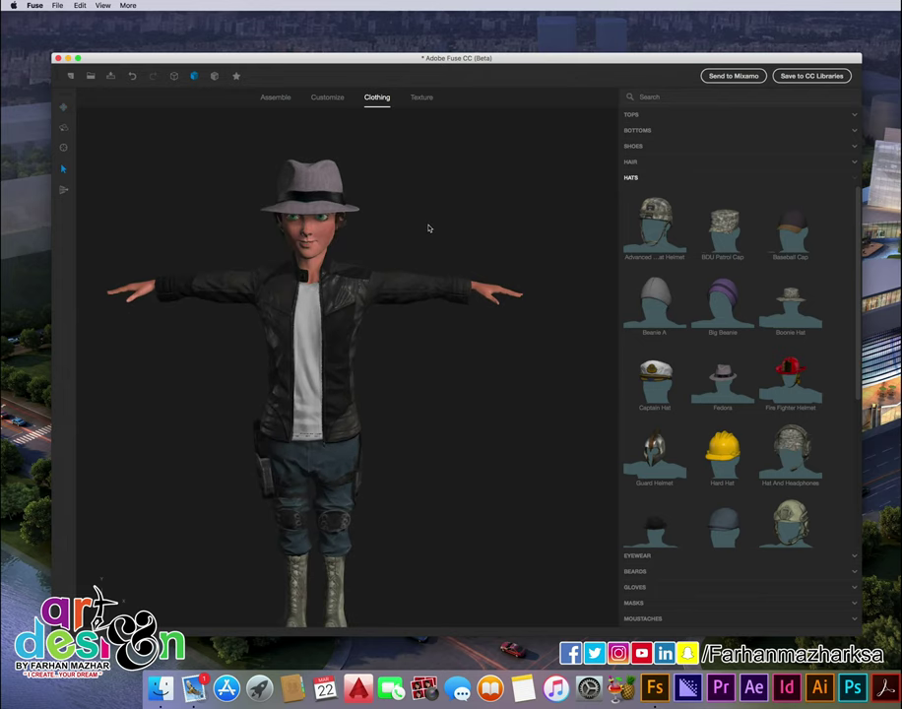
{"action": "mouse_move", "coordinate": [426, 227]}
{"action": "left_mouse_down"}
{"action": "mouse_move", "coordinate": [267, 225]}
{"action": "mouse_move", "coordinate": [524, 209]}
{"action": "mouse_move", "coordinate": [462, 208]}
{"action": "left_mouse_up"}
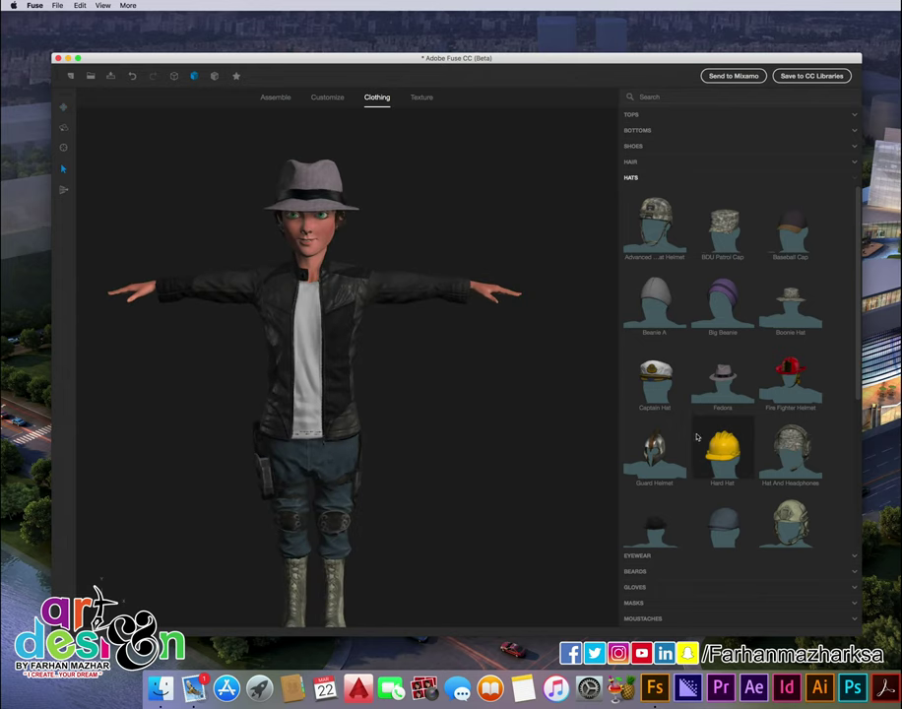
{"action": "scroll", "coordinate": [714, 464], "scroll_direction": "down", "scroll_amount": 2}
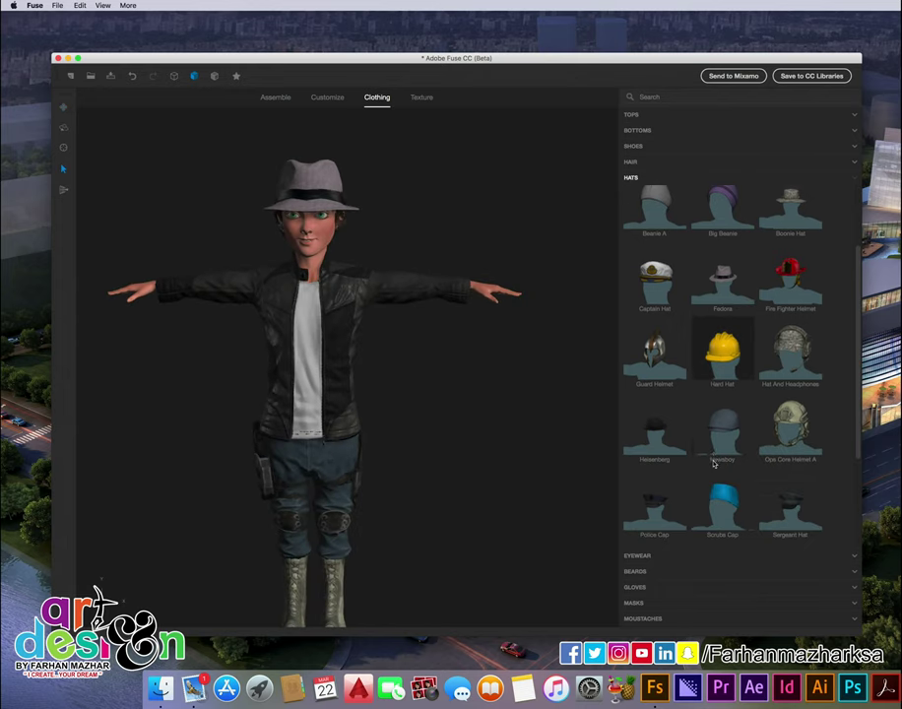
- Compare the Heisenberg, Trilby and Top Hat, ending with a black short-brimmed hat
{"action": "left_click", "coordinate": [667, 444]}
{"action": "mouse_move", "coordinate": [481, 317]}
{"action": "left_mouse_down"}
{"action": "mouse_move", "coordinate": [471, 376]}
{"action": "mouse_move", "coordinate": [316, 322]}
{"action": "left_mouse_up"}
{"action": "left_click_drag", "start_coordinate": [433, 359], "coordinate": [504, 346]}
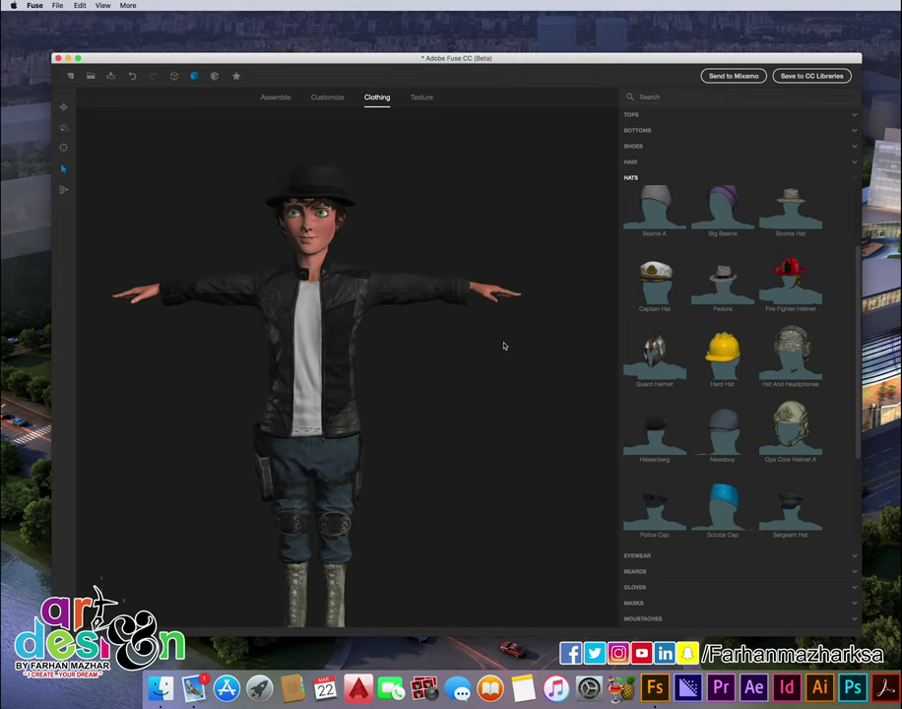
{"action": "scroll", "coordinate": [759, 425], "scroll_direction": "down", "scroll_amount": 3}
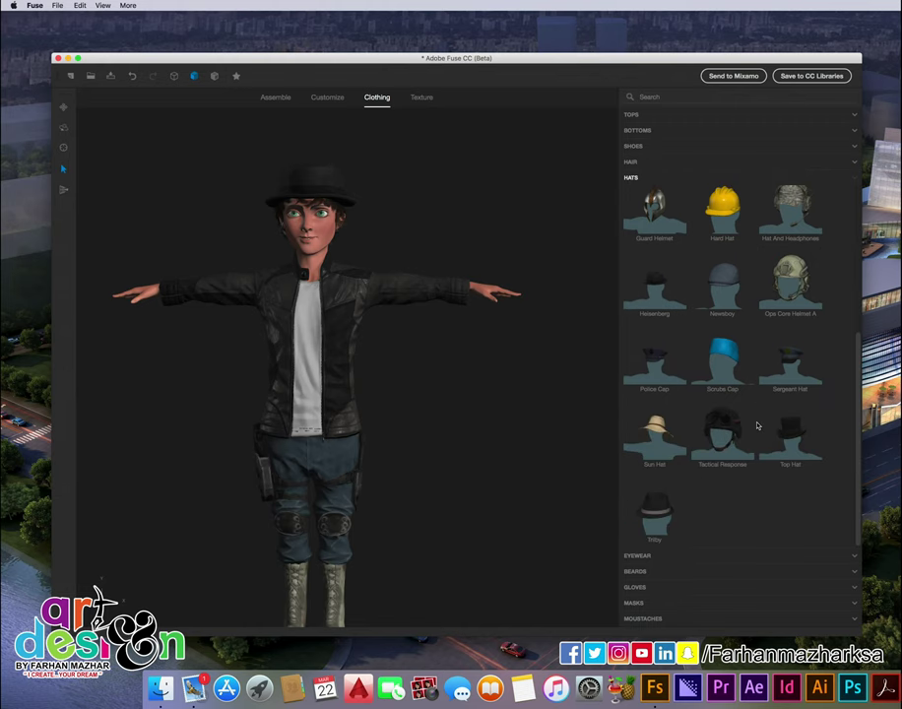
{"action": "left_click", "coordinate": [662, 540]}
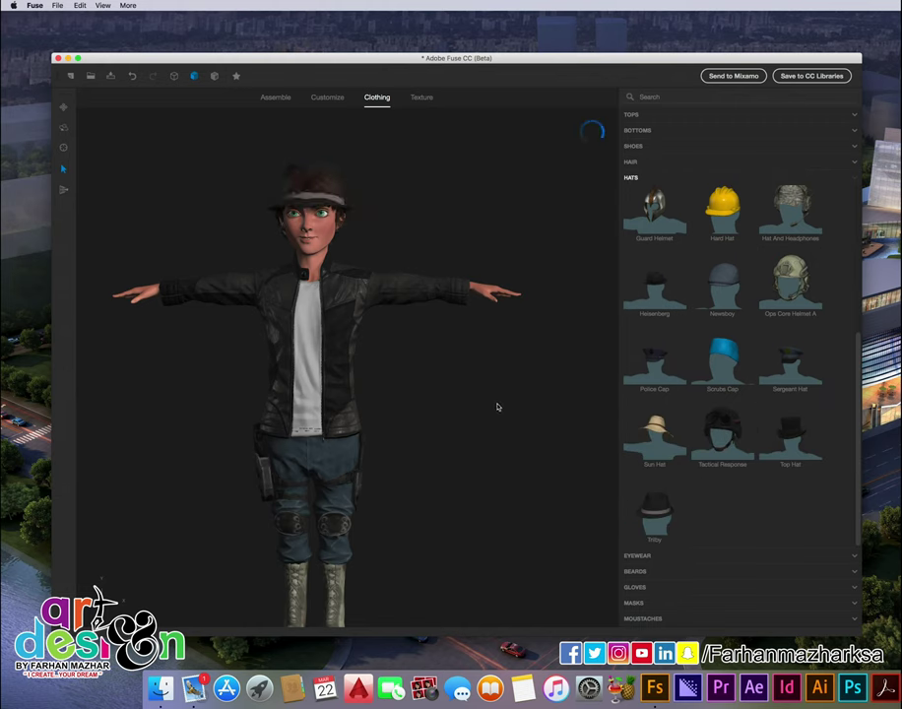
{"action": "mouse_move", "coordinate": [522, 415]}
{"action": "left_mouse_down"}
{"action": "mouse_move", "coordinate": [356, 409]}
{"action": "mouse_move", "coordinate": [538, 413]}
{"action": "left_mouse_up"}
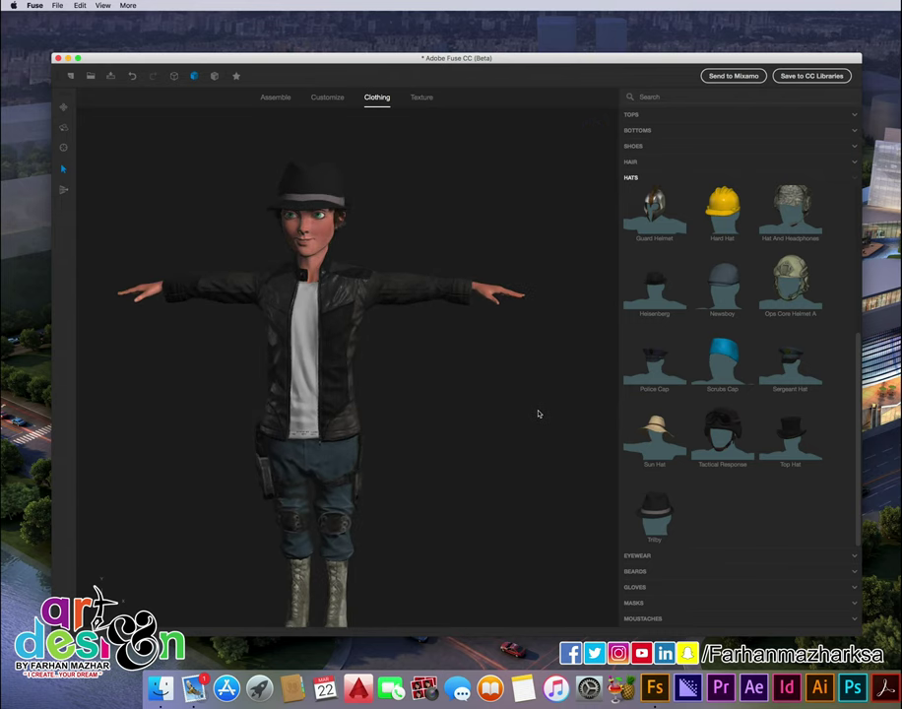
{"action": "scroll", "coordinate": [763, 418], "scroll_direction": "up", "scroll_amount": 2}
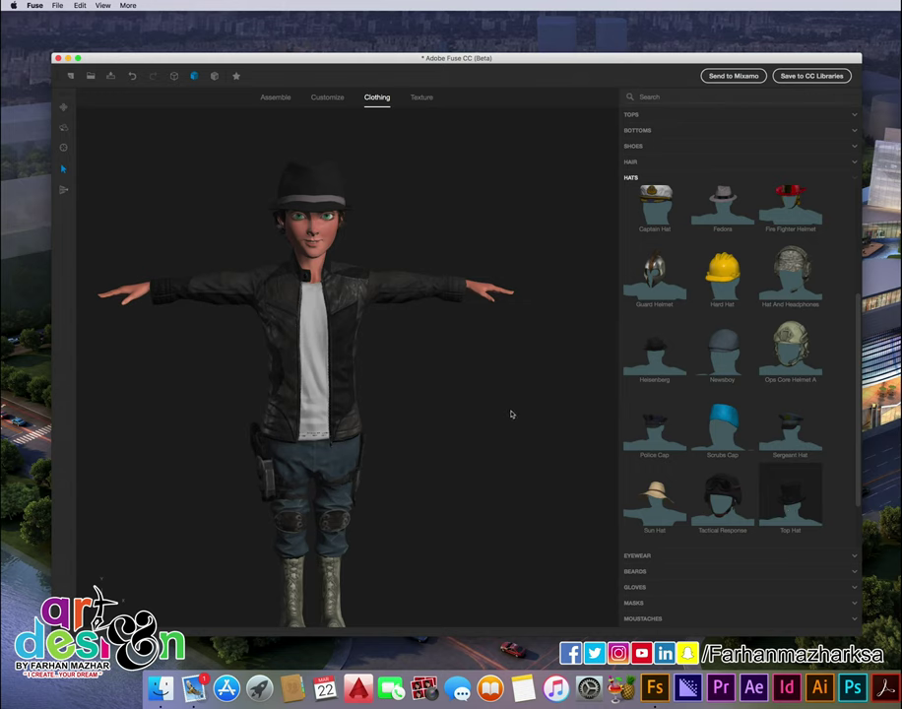
{"action": "left_click", "coordinate": [655, 352]}
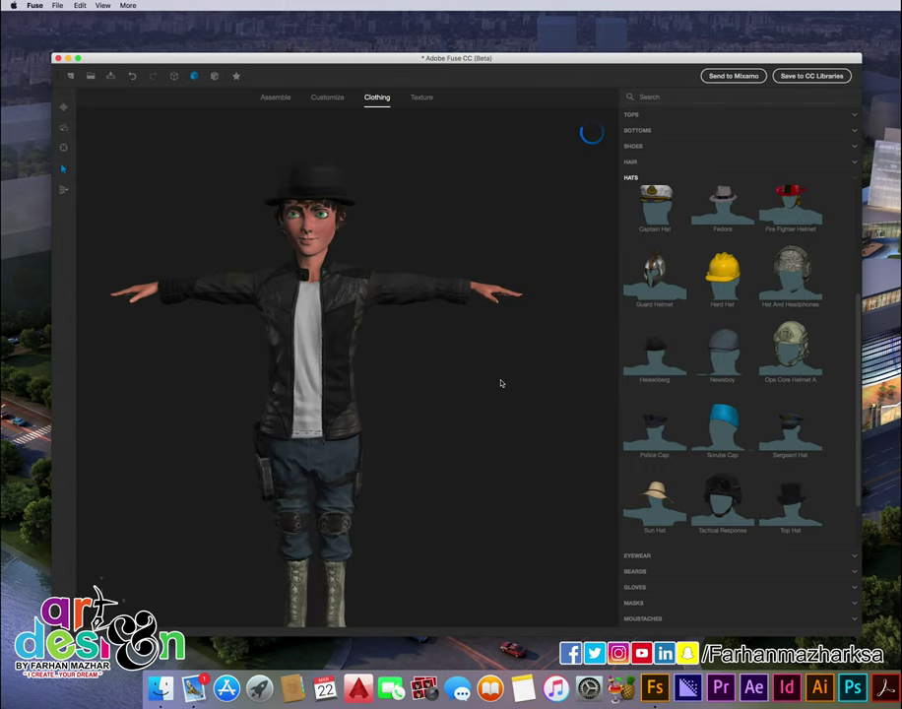
{"action": "scroll", "coordinate": [732, 423], "scroll_direction": "up", "scroll_amount": 3}
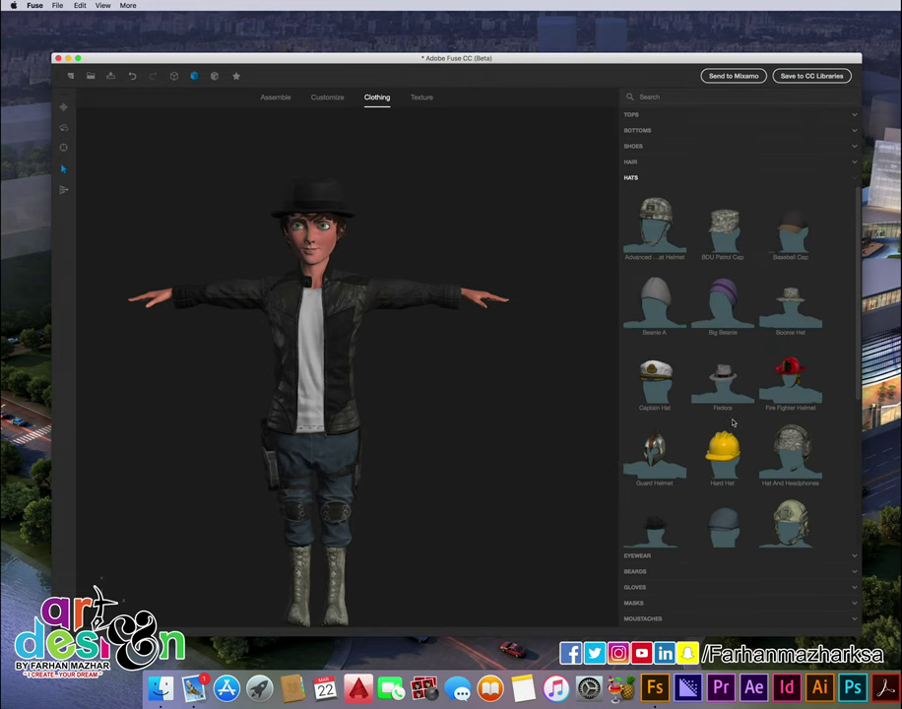
- Dress the character in the Scrubs top from the Tops list
{"action": "left_click", "coordinate": [635, 115]}
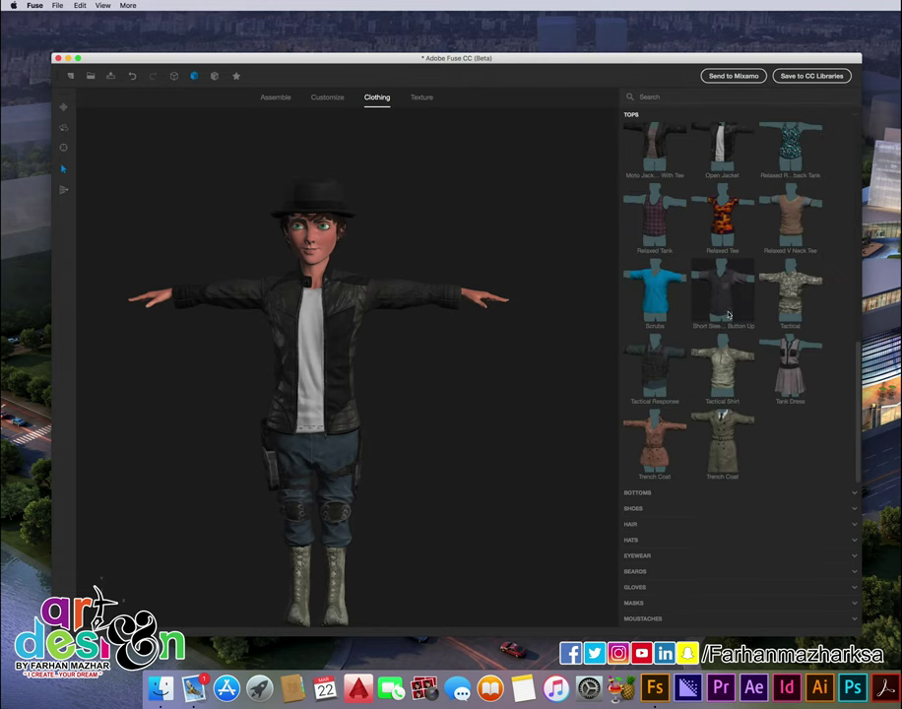
{"action": "scroll", "coordinate": [651, 421], "scroll_direction": "down", "scroll_amount": 5}
{"action": "left_click", "coordinate": [653, 420]}
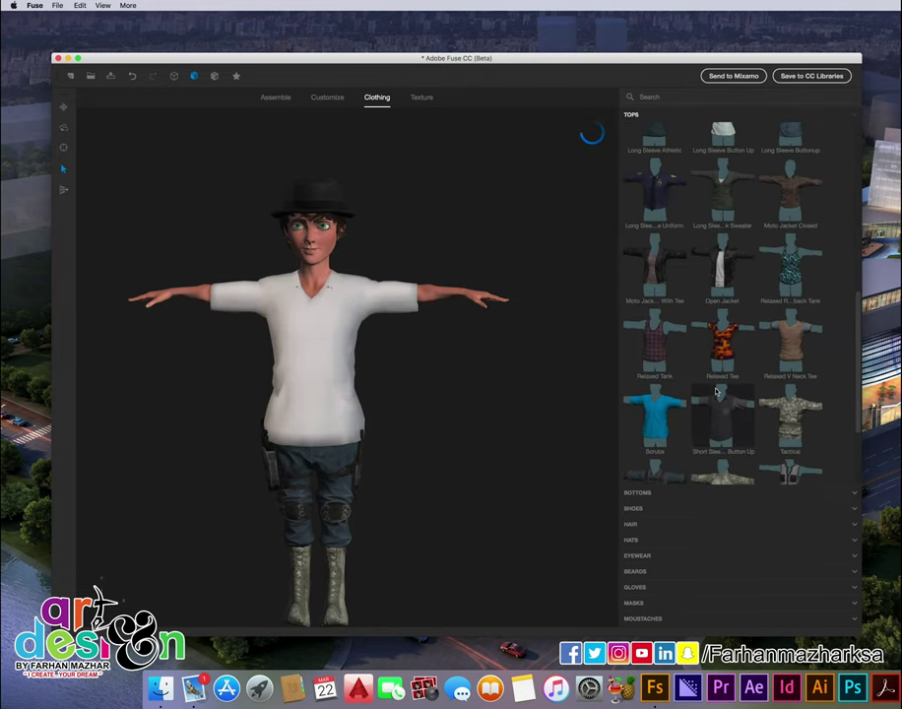
{"action": "scroll", "coordinate": [723, 344], "scroll_direction": "up", "scroll_amount": 3}
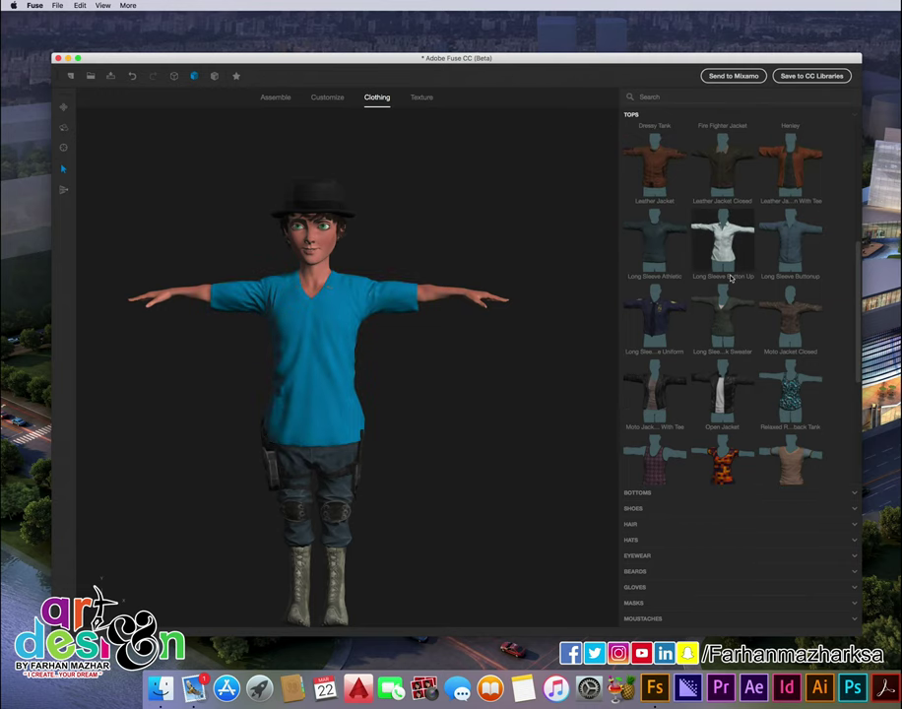
{"action": "scroll", "coordinate": [731, 290], "scroll_direction": "up", "scroll_amount": 3}
{"action": "scroll", "coordinate": [734, 293], "scroll_direction": "up", "scroll_amount": 1}
{"action": "scroll", "coordinate": [748, 300], "scroll_direction": "down", "scroll_amount": 5}
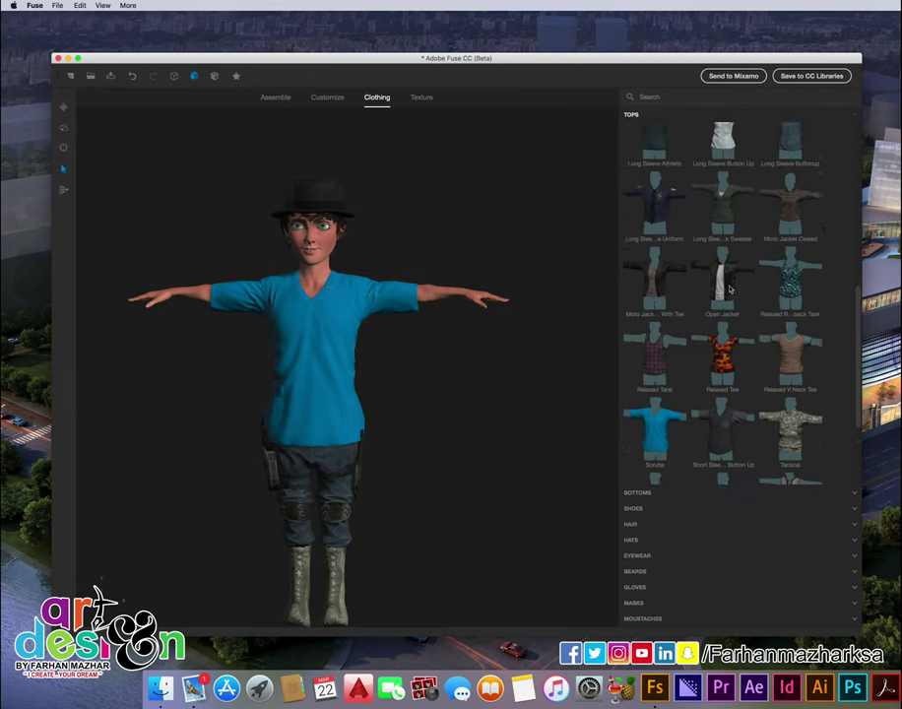
{"action": "scroll", "coordinate": [768, 314], "scroll_direction": "down", "scroll_amount": 4}
- Swap the scrubs for the brown Relaxed Tee with grey sleeves
{"action": "left_click", "coordinate": [707, 314]}
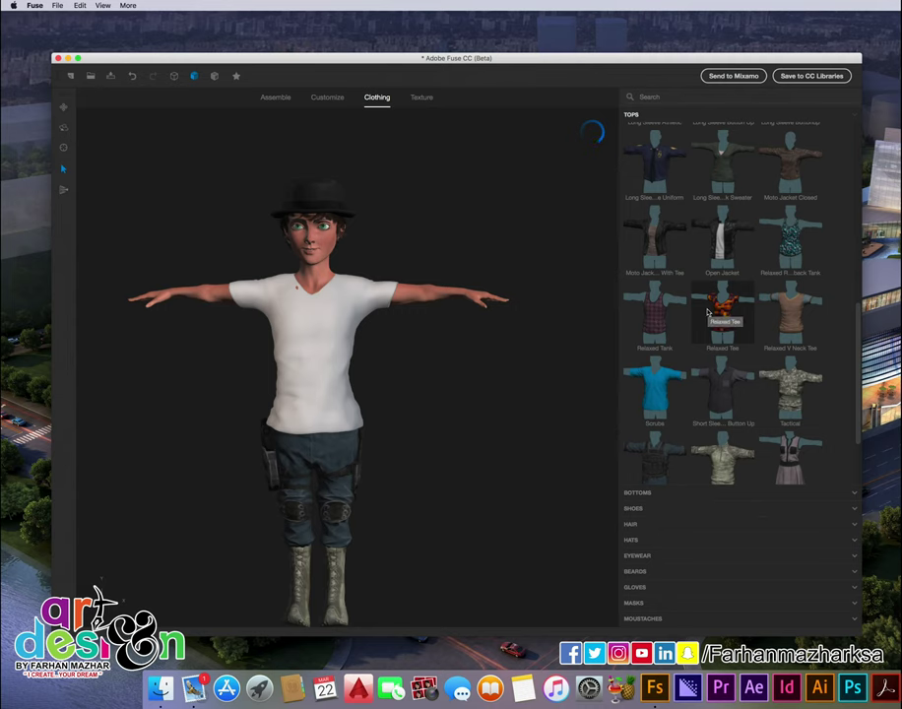
{"action": "scroll", "coordinate": [766, 444], "scroll_direction": "down", "scroll_amount": 2}
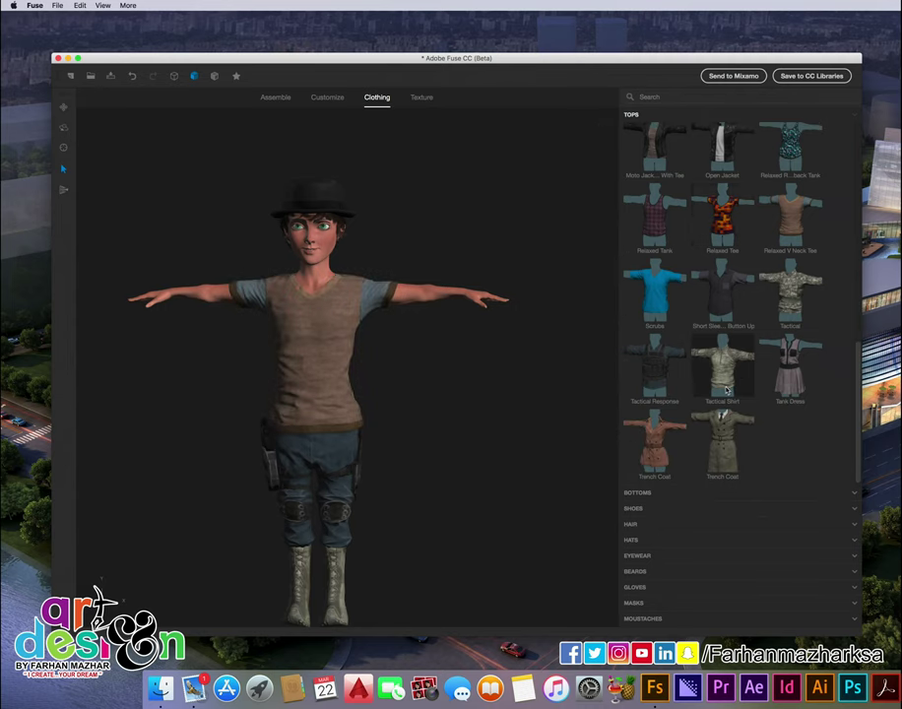
{"action": "scroll", "coordinate": [764, 444], "scroll_direction": "up", "scroll_amount": 3}
{"action": "scroll", "coordinate": [764, 443], "scroll_direction": "up", "scroll_amount": 3}
{"action": "scroll", "coordinate": [765, 443], "scroll_direction": "up", "scroll_amount": 2}
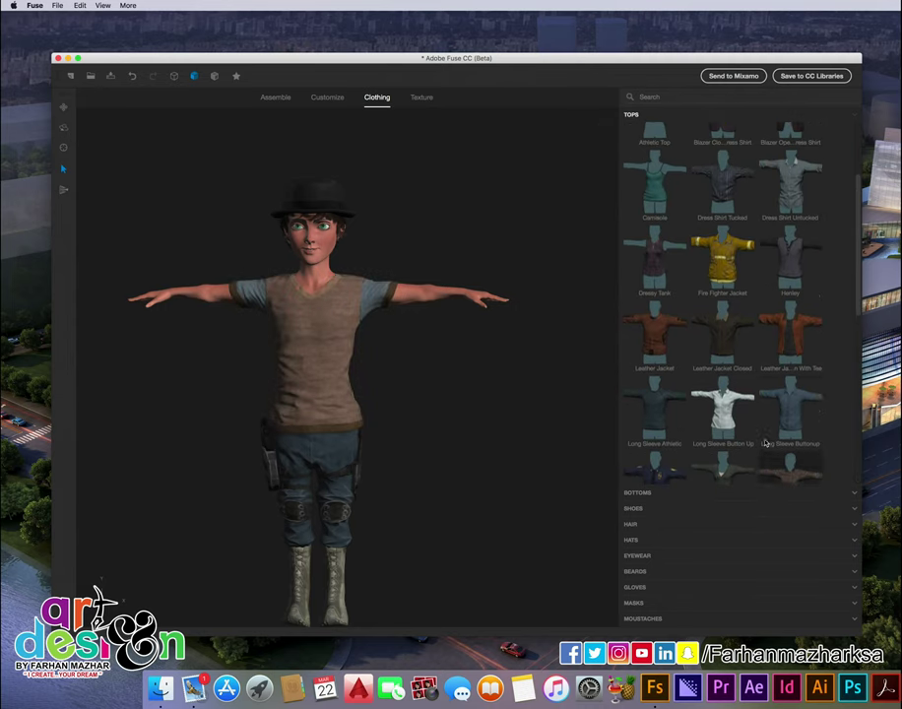
{"action": "scroll", "coordinate": [774, 435], "scroll_direction": "up", "scroll_amount": 1}
{"action": "scroll", "coordinate": [774, 434], "scroll_direction": "up", "scroll_amount": 1}
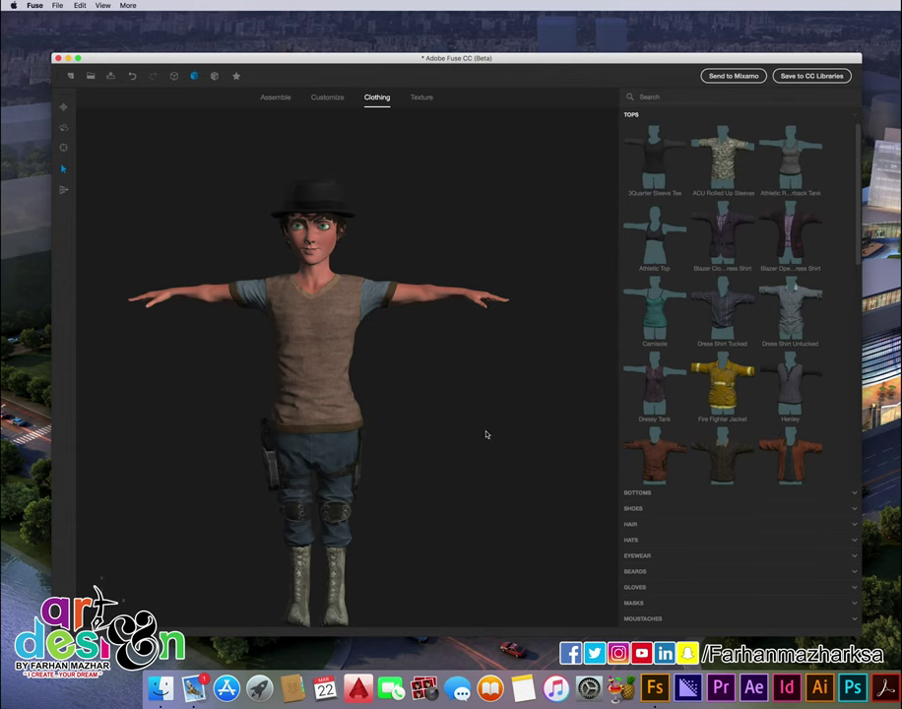
{"action": "left_click_drag", "start_coordinate": [485, 431], "coordinate": [512, 428]}
{"action": "scroll", "coordinate": [433, 465], "scroll_direction": "down", "scroll_amount": 3}
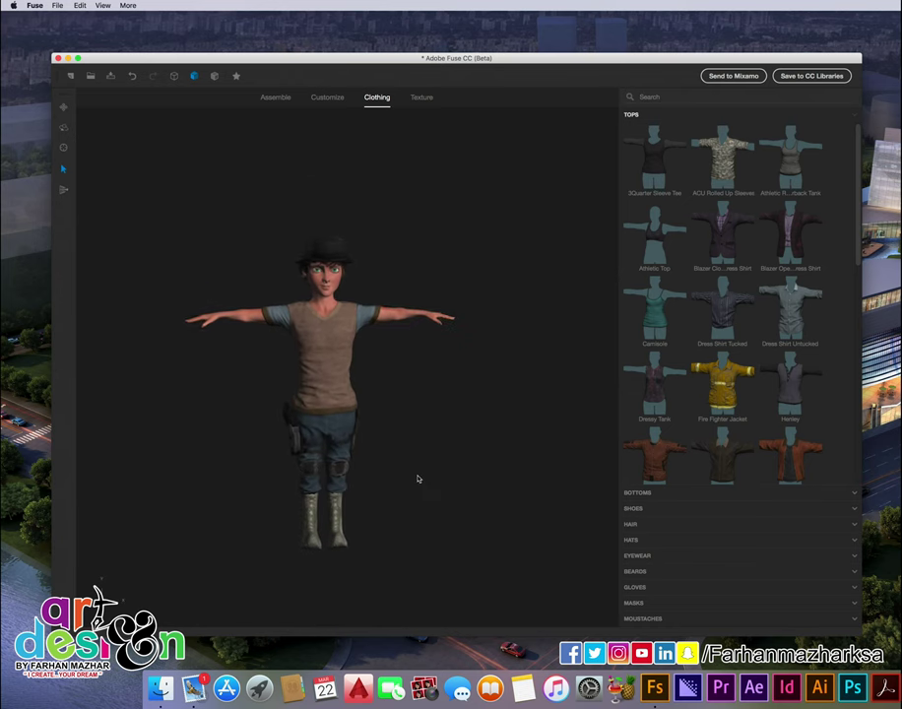
- Browse Hats, Eyewear, Beards, Gloves, Masks, Moustaches, Bottoms and Tops, adding black Fingerless Gloves
{"action": "left_click", "coordinate": [635, 540]}
{"action": "left_click", "coordinate": [637, 554]}
{"action": "left_click", "coordinate": [635, 571]}
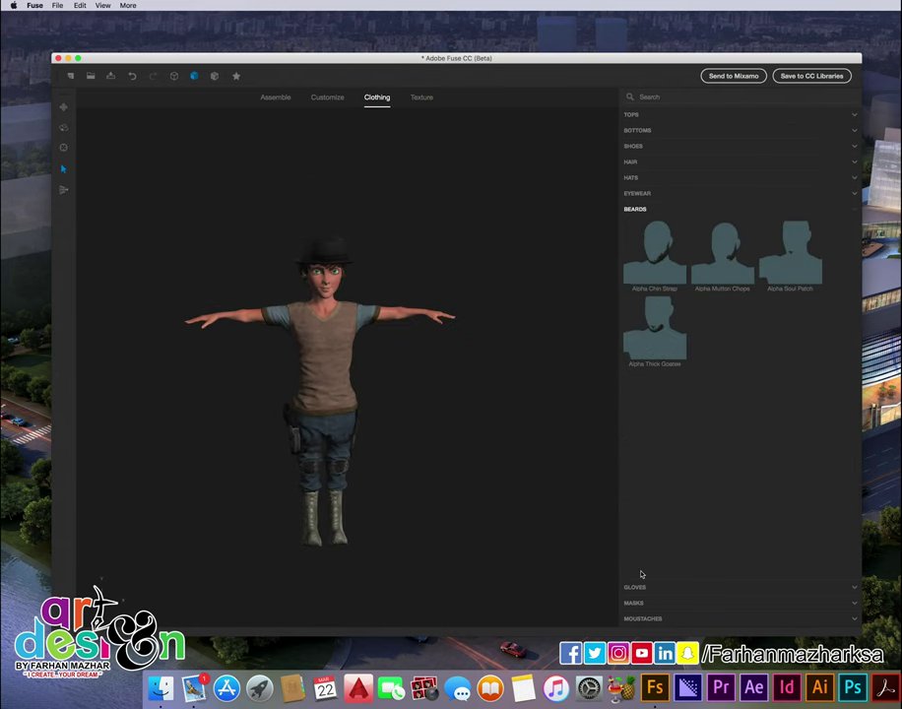
{"action": "left_click", "coordinate": [636, 588]}
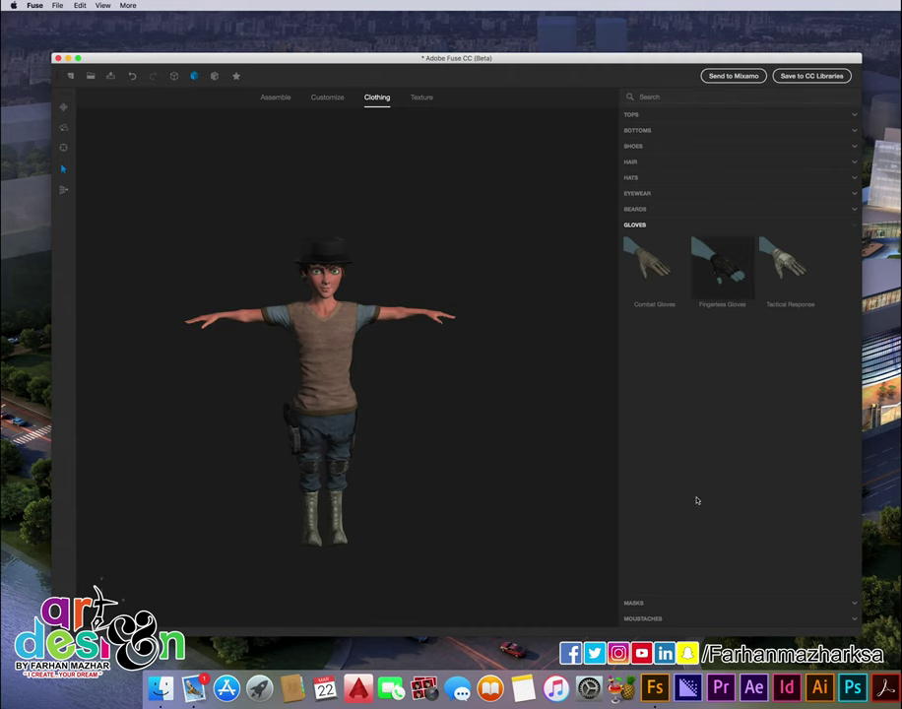
{"action": "left_click", "coordinate": [638, 604]}
{"action": "left_click", "coordinate": [640, 612]}
{"action": "left_click", "coordinate": [641, 131]}
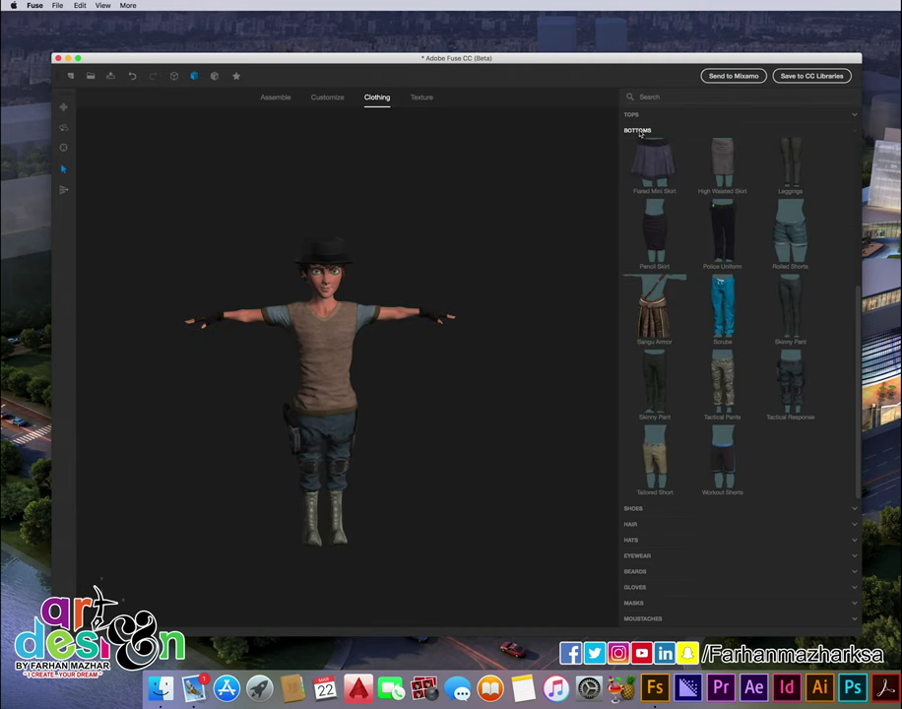
{"action": "left_click", "coordinate": [631, 115]}
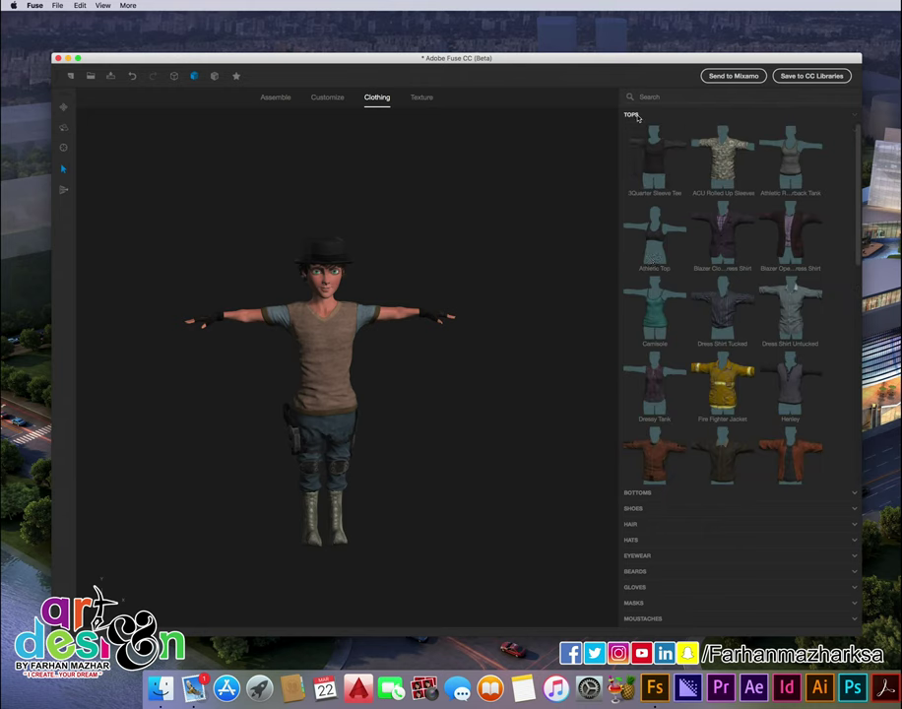
{"action": "left_click", "coordinate": [633, 509]}
{"action": "left_click", "coordinate": [721, 477]}
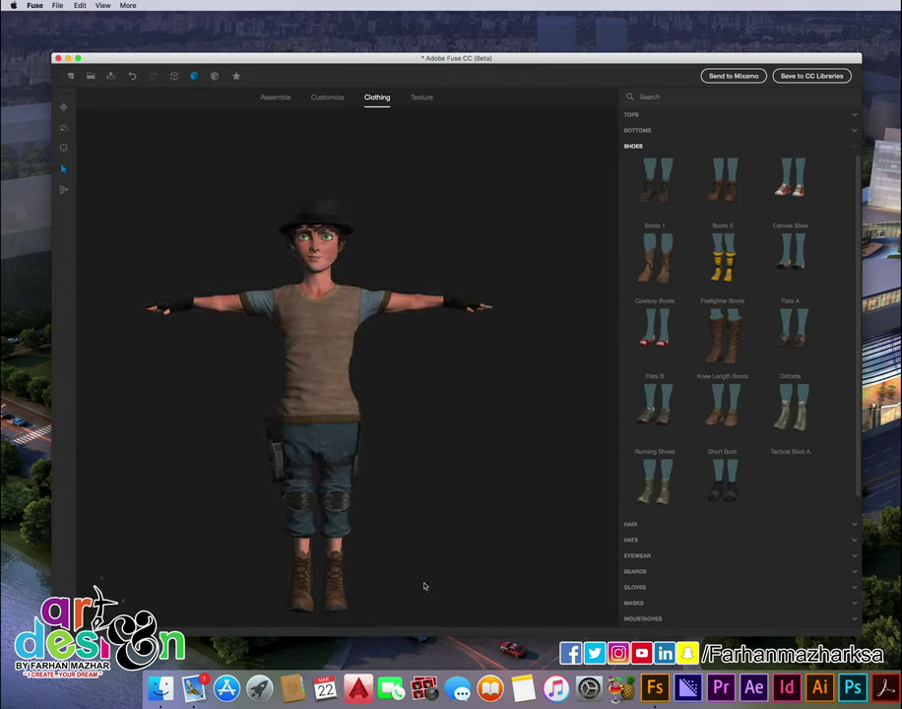
{"action": "left_click_drag", "start_coordinate": [425, 587], "coordinate": [210, 546]}
{"action": "scroll", "coordinate": [211, 545], "scroll_direction": "up", "scroll_amount": 3}
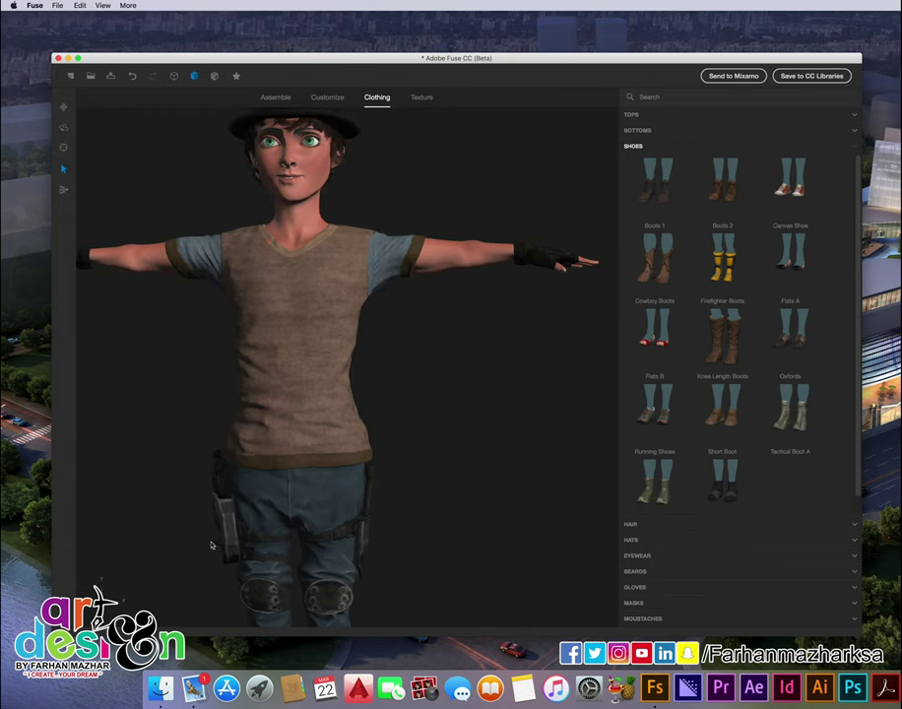
{"action": "scroll", "coordinate": [211, 546], "scroll_direction": "down", "scroll_amount": 5}
{"action": "scroll", "coordinate": [433, 513], "scroll_direction": "up", "scroll_amount": 1}
{"action": "scroll", "coordinate": [409, 460], "scroll_direction": "up", "scroll_amount": 2}
{"action": "scroll", "coordinate": [410, 467], "scroll_direction": "up", "scroll_amount": 1}
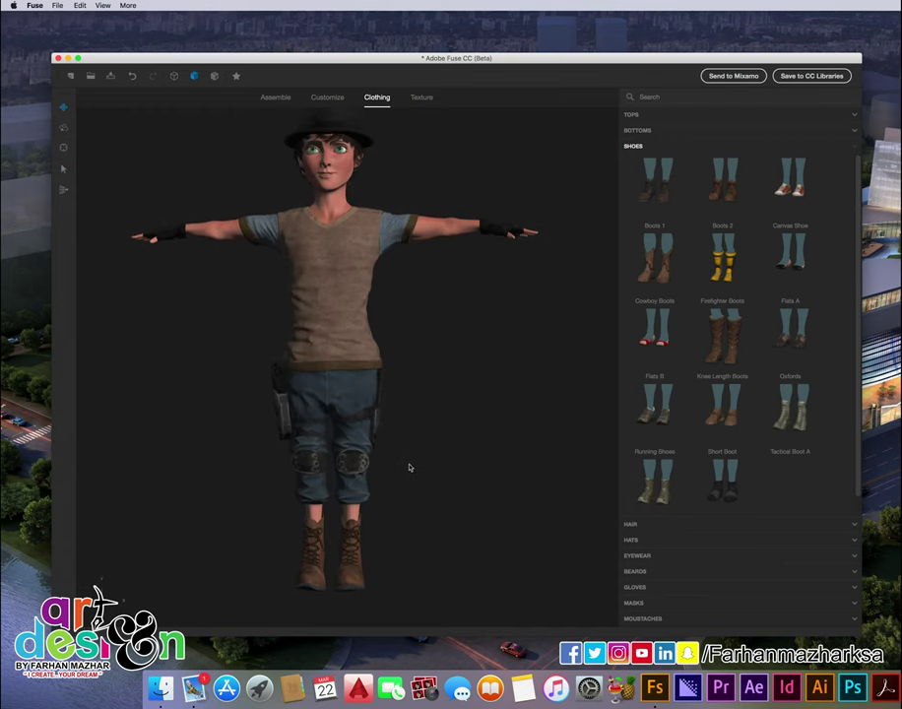
{"action": "mouse_move", "coordinate": [410, 467]}
{"action": "middle_mouse_down"}
{"action": "mouse_move", "coordinate": [420, 485]}
{"action": "mouse_move", "coordinate": [409, 483]}
{"action": "mouse_move", "coordinate": [426, 483]}
{"action": "middle_mouse_up"}
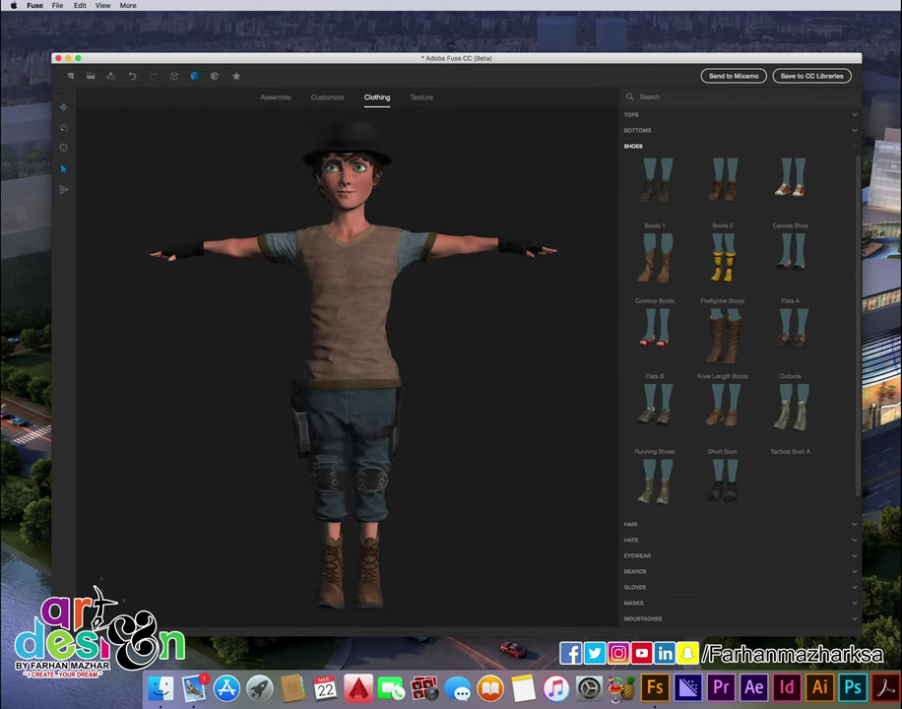
{"action": "key", "text": "super+Tab"}
{"action": "left_click", "coordinate": [440, 470]}
{"action": "mouse_move", "coordinate": [439, 470]}
{"action": "left_mouse_down"}
{"action": "mouse_move", "coordinate": [415, 475]}
{"action": "mouse_move", "coordinate": [469, 476]}
{"action": "mouse_move", "coordinate": [385, 493]}
{"action": "mouse_move", "coordinate": [459, 489]}
{"action": "mouse_move", "coordinate": [397, 479]}
{"action": "mouse_move", "coordinate": [426, 317]}
{"action": "left_mouse_up"}
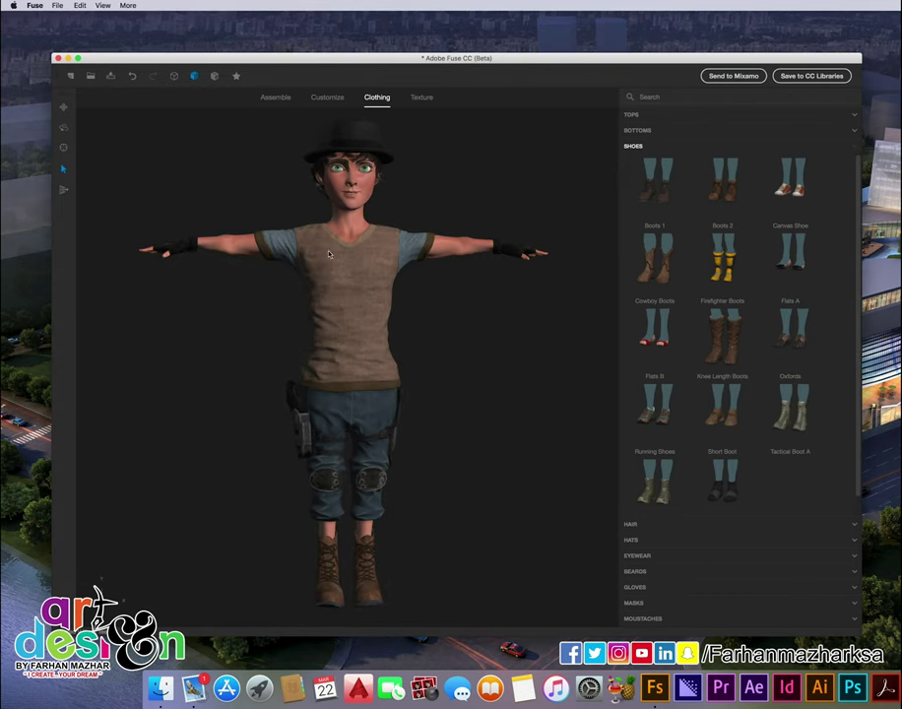
{"action": "scroll", "coordinate": [402, 226], "scroll_direction": "up", "scroll_amount": 5}
{"action": "scroll", "coordinate": [505, 288], "scroll_direction": "up", "scroll_amount": 2}
{"action": "scroll", "coordinate": [315, 203], "scroll_direction": "up", "scroll_amount": 3}
{"action": "middle_click_drag", "start_coordinate": [315, 203], "coordinate": [520, 440]}
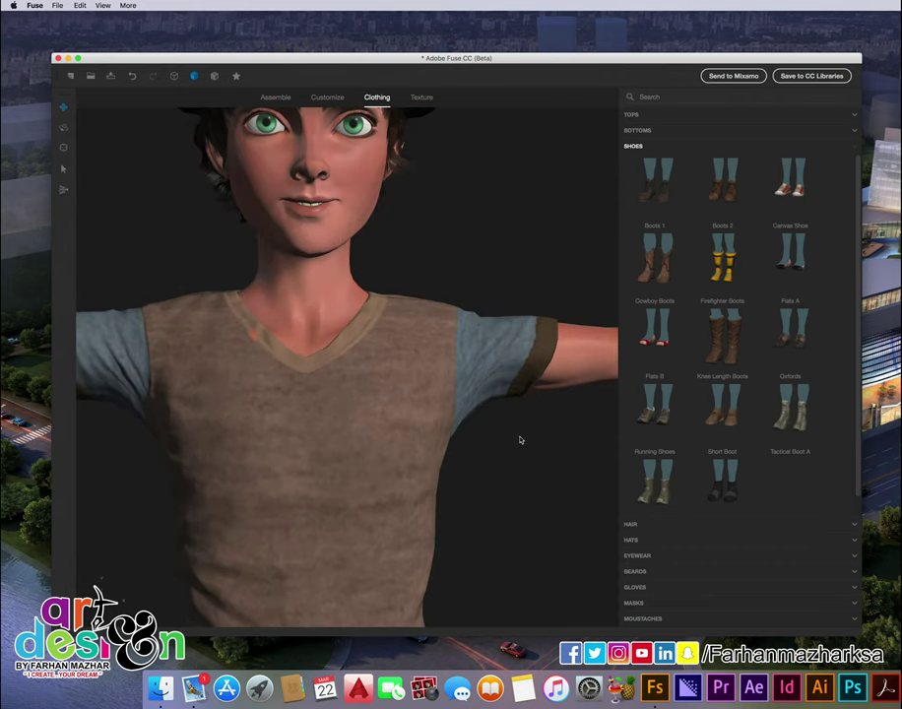
{"action": "left_click", "coordinate": [328, 98]}
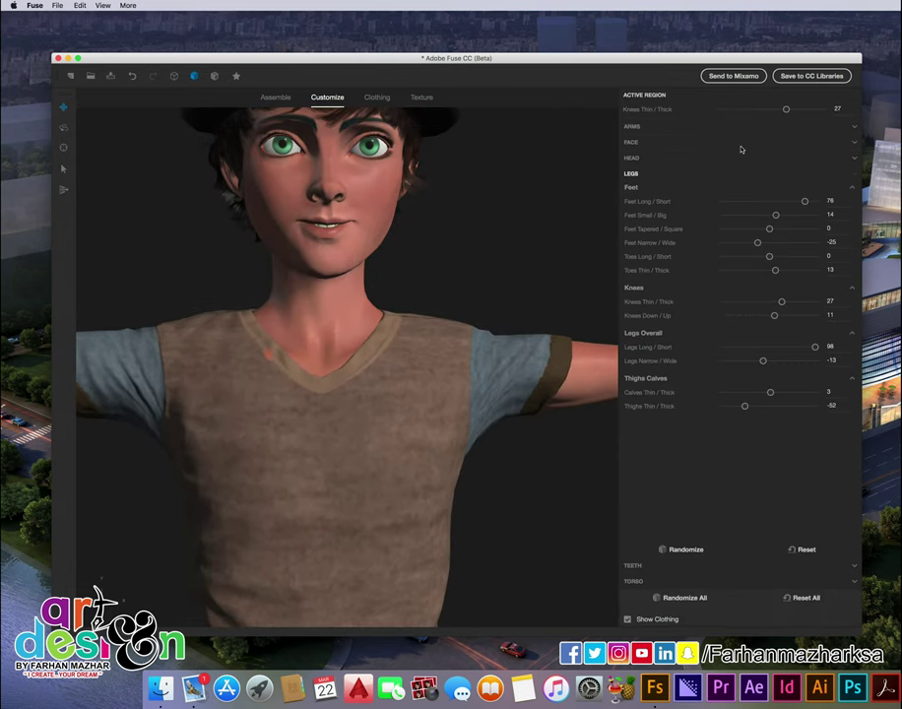
- Expand the Torso settings, lower Clavicles Down/Up to 23 and tune chest depth
{"action": "left_click", "coordinate": [635, 581]}
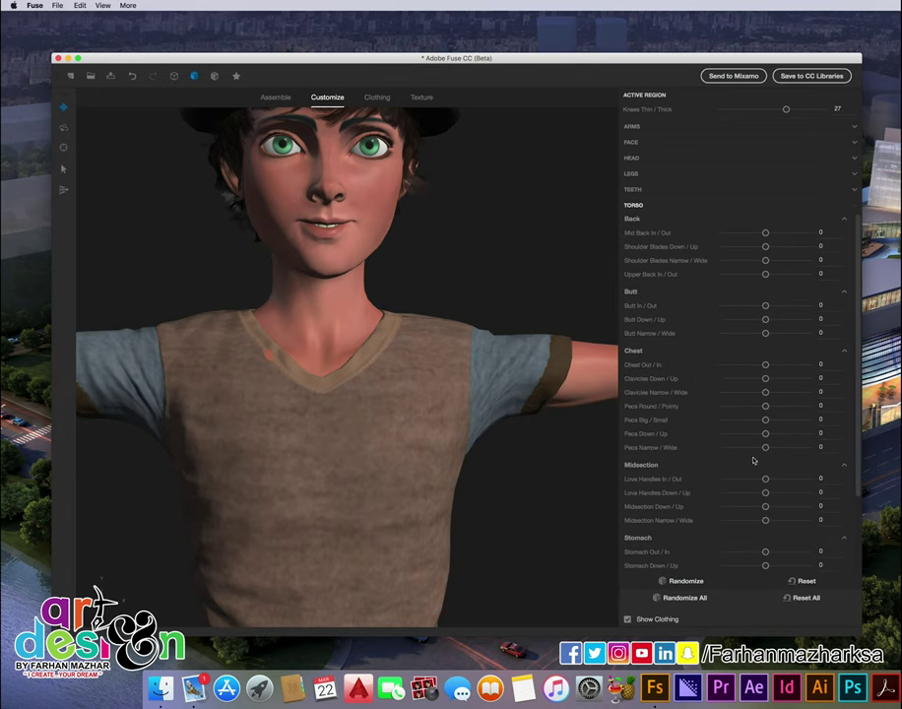
{"action": "left_click_drag", "start_coordinate": [774, 365], "coordinate": [767, 366]}
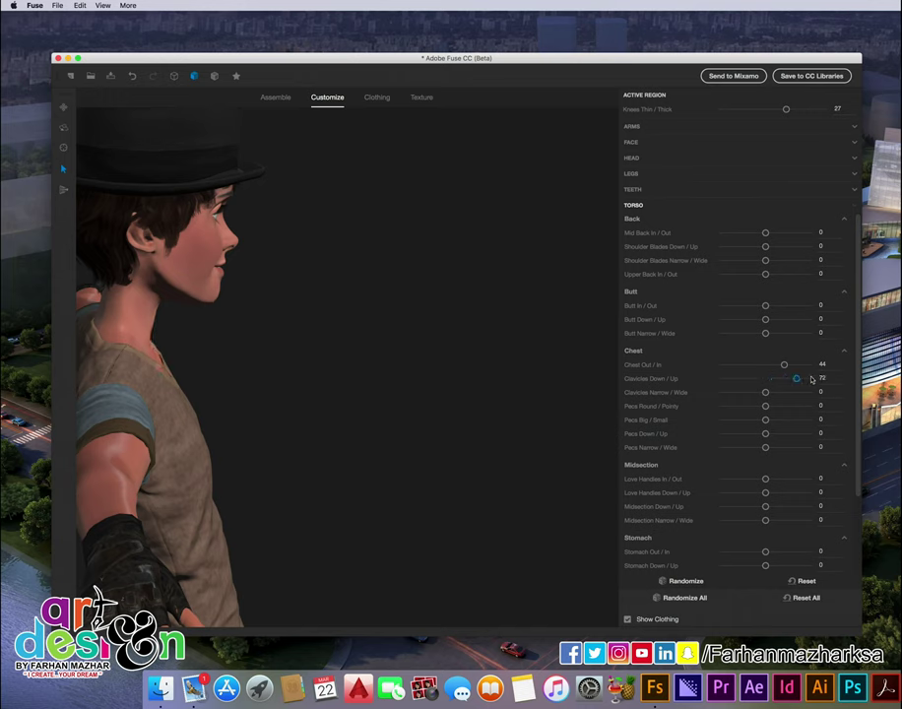
{"action": "mouse_move", "coordinate": [795, 380]}
{"action": "left_mouse_down"}
{"action": "mouse_move", "coordinate": [752, 379]}
{"action": "mouse_move", "coordinate": [770, 381]}
{"action": "left_mouse_up"}
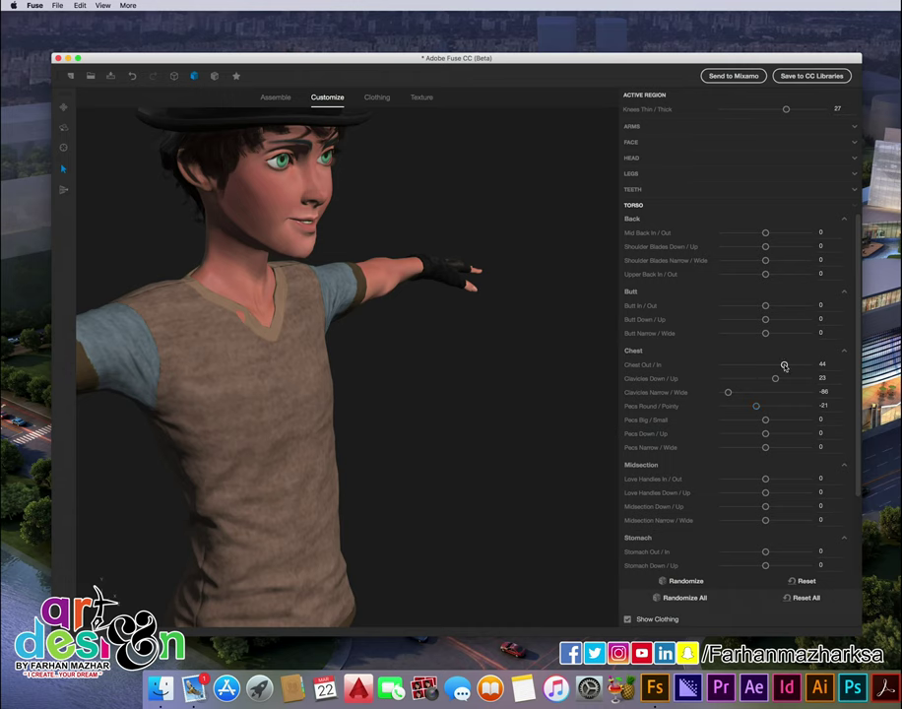
{"action": "left_click_drag", "start_coordinate": [783, 365], "coordinate": [778, 367]}
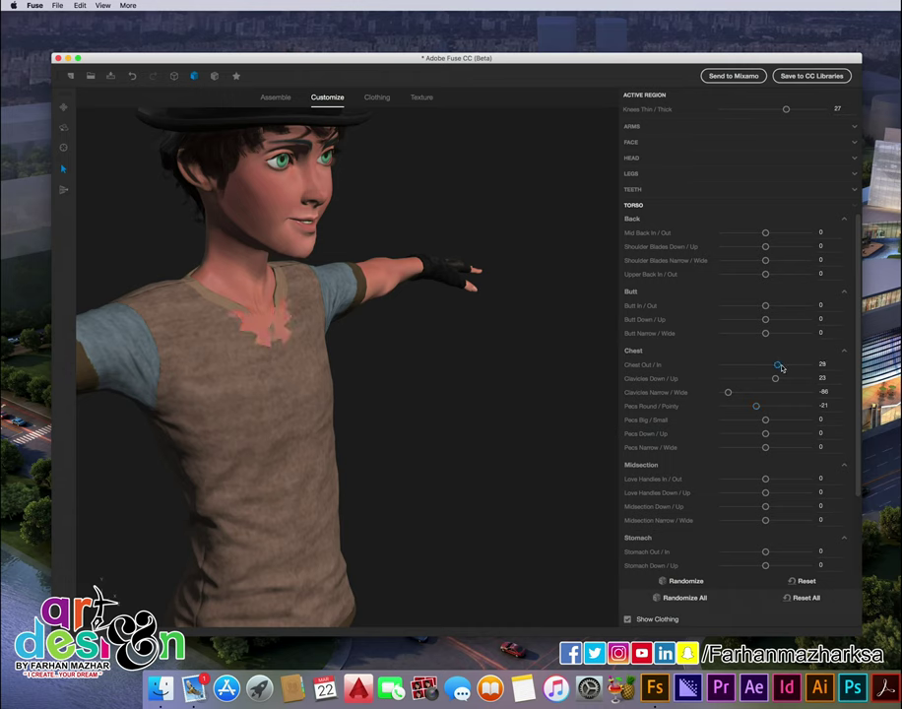
{"action": "left_click", "coordinate": [788, 367]}
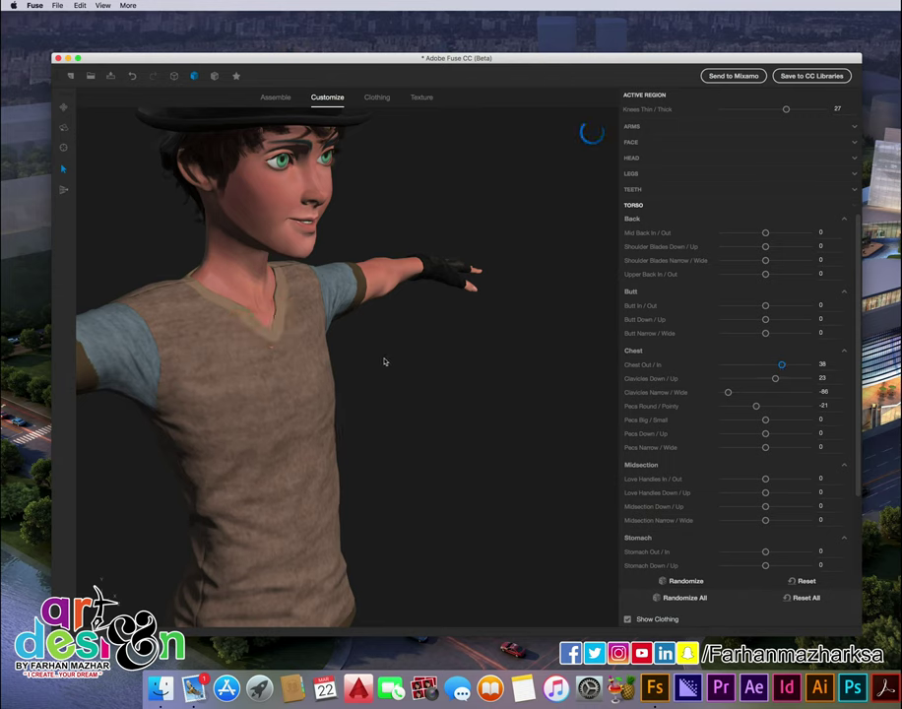
- Set Clavicles Narrow/Wide 13, Pecs Round/Pointy 1 and Chest Out/In 24
{"action": "left_click_drag", "start_coordinate": [384, 362], "coordinate": [247, 364]}
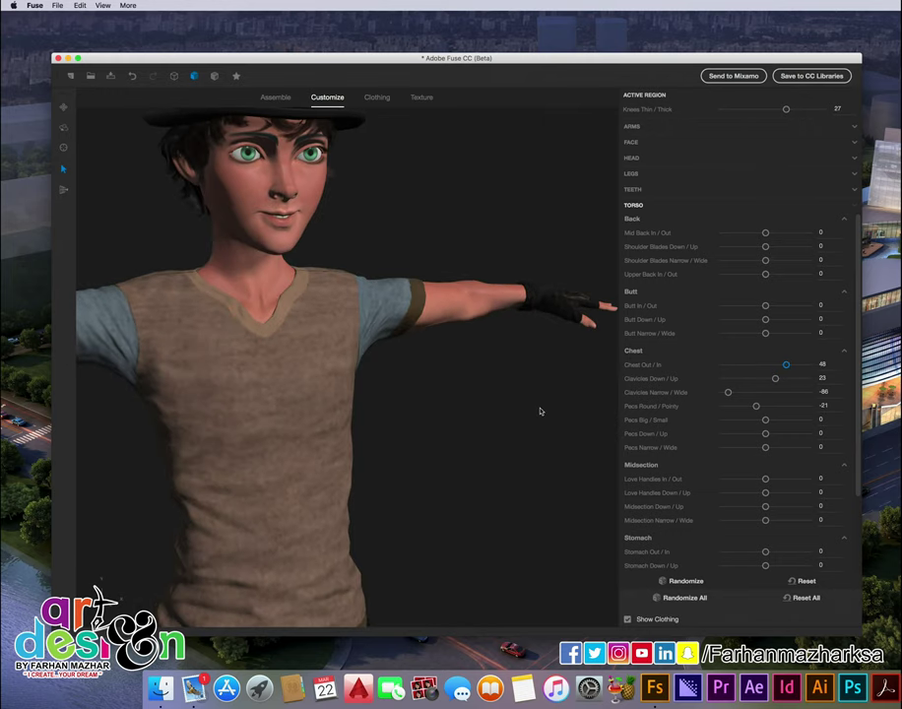
{"action": "mouse_move", "coordinate": [547, 408]}
{"action": "left_mouse_down"}
{"action": "mouse_move", "coordinate": [523, 309]}
{"action": "mouse_move", "coordinate": [457, 252]}
{"action": "mouse_move", "coordinate": [468, 423]}
{"action": "mouse_move", "coordinate": [453, 434]}
{"action": "mouse_move", "coordinate": [574, 427]}
{"action": "left_mouse_up"}
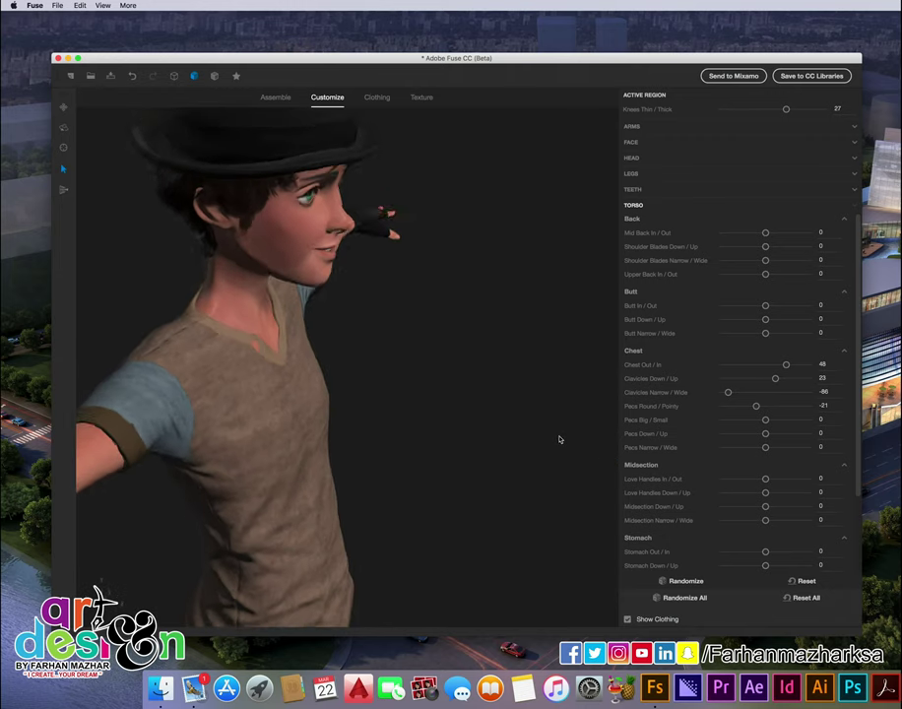
{"action": "mouse_move", "coordinate": [735, 393]}
{"action": "left_mouse_down"}
{"action": "mouse_move", "coordinate": [716, 395]}
{"action": "mouse_move", "coordinate": [806, 393]}
{"action": "mouse_move", "coordinate": [771, 392]}
{"action": "left_mouse_up"}
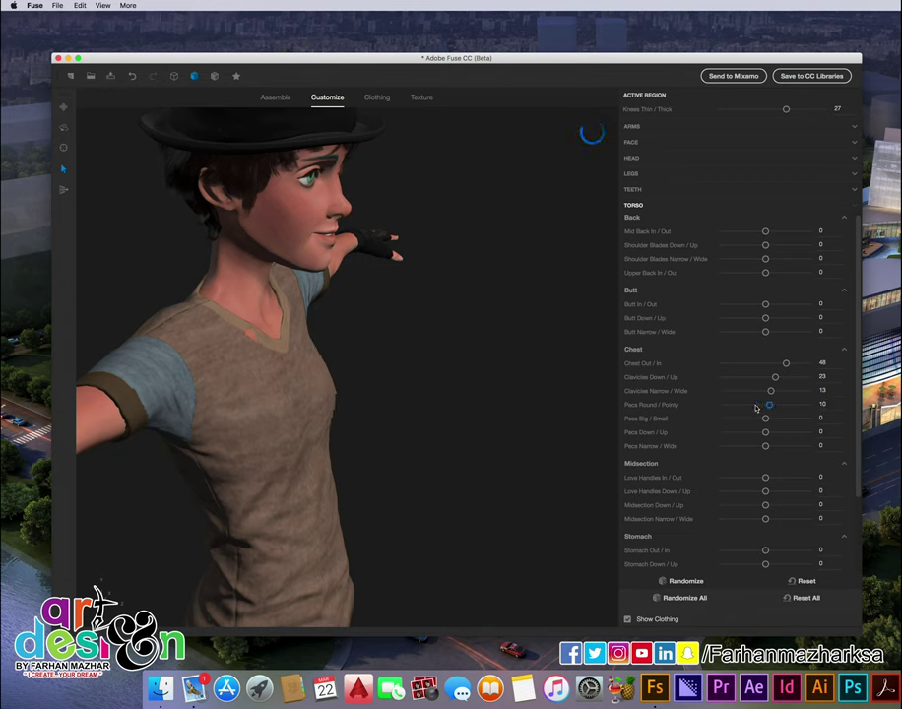
{"action": "mouse_move", "coordinate": [755, 407]}
{"action": "left_mouse_down"}
{"action": "mouse_move", "coordinate": [728, 407]}
{"action": "mouse_move", "coordinate": [812, 409]}
{"action": "mouse_move", "coordinate": [768, 411]}
{"action": "left_mouse_up"}
{"action": "mouse_move", "coordinate": [514, 412]}
{"action": "left_mouse_down"}
{"action": "mouse_move", "coordinate": [352, 425]}
{"action": "mouse_move", "coordinate": [434, 359]}
{"action": "left_mouse_up"}
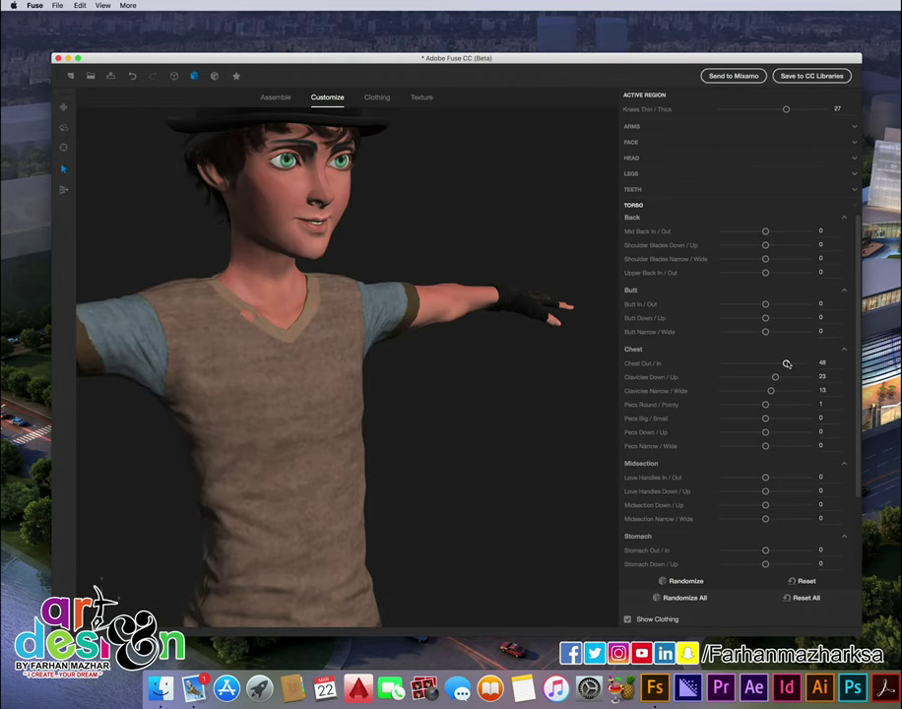
{"action": "mouse_move", "coordinate": [787, 363]}
{"action": "left_mouse_down"}
{"action": "mouse_move", "coordinate": [755, 364]}
{"action": "mouse_move", "coordinate": [779, 364]}
{"action": "left_mouse_up"}
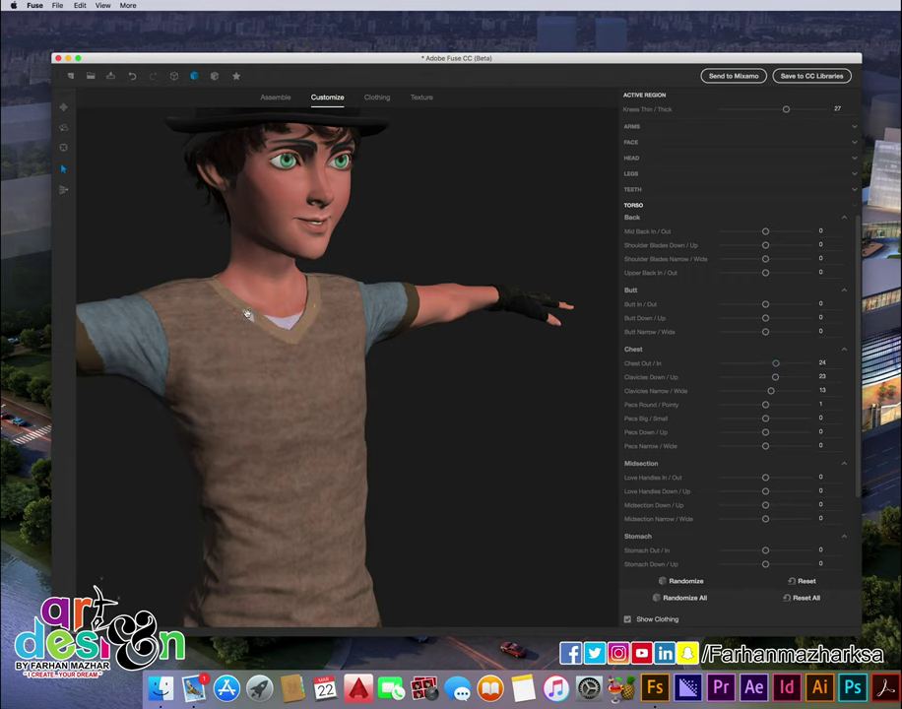
- Reshape the collarbones directly on the chest, orbiting to check the neckline
{"action": "left_click_drag", "start_coordinate": [242, 317], "coordinate": [240, 322]}
{"action": "right_click_drag", "start_coordinate": [244, 322], "coordinate": [240, 328]}
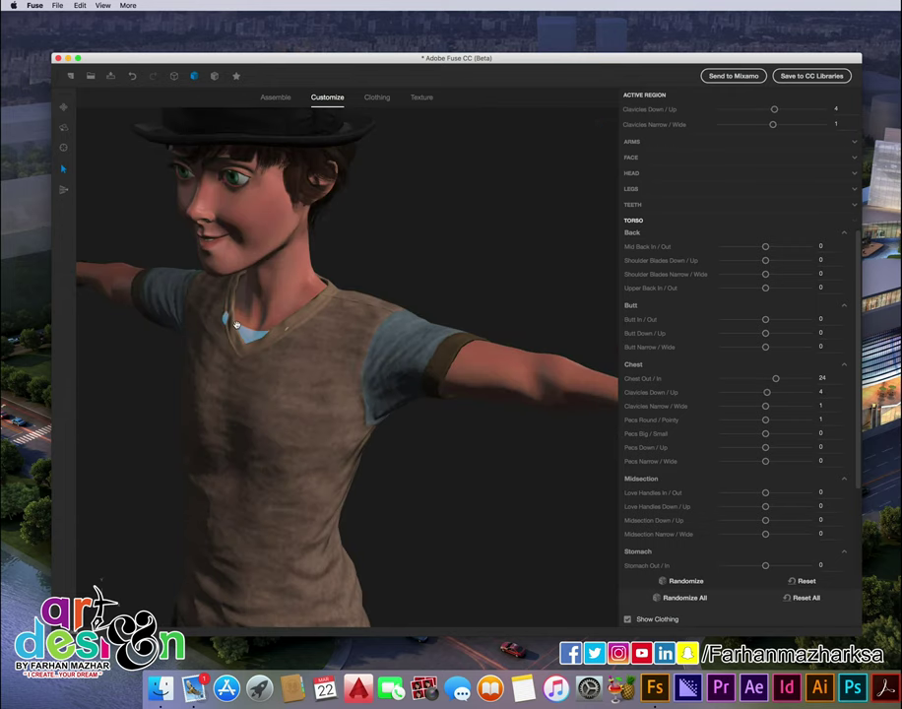
{"action": "left_click_drag", "start_coordinate": [239, 328], "coordinate": [216, 328]}
{"action": "right_click_drag", "start_coordinate": [418, 266], "coordinate": [401, 423]}
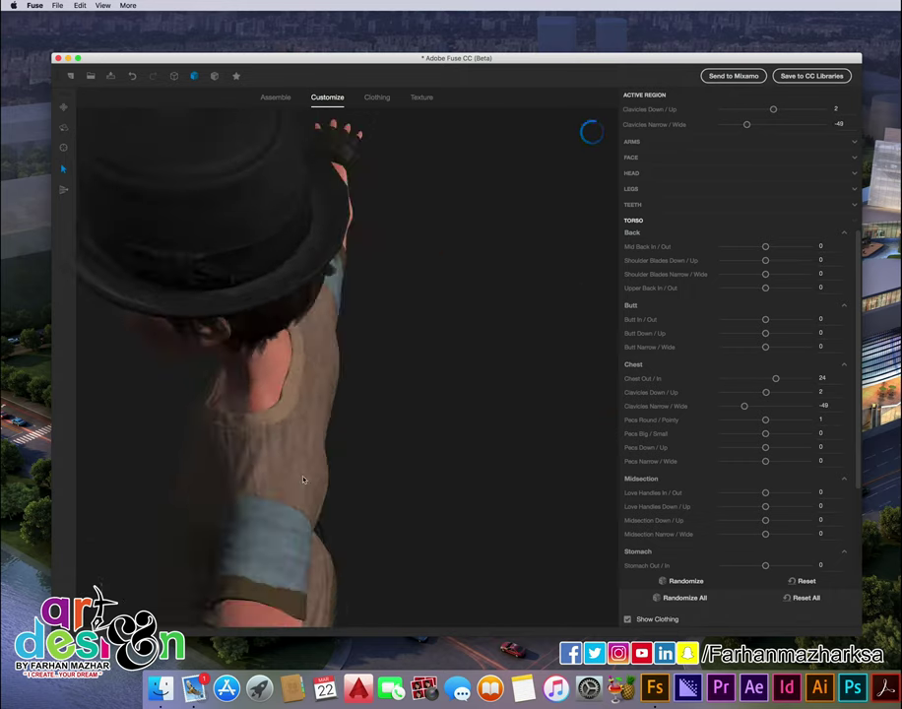
{"action": "scroll", "coordinate": [401, 424], "scroll_direction": "down", "scroll_amount": 5}
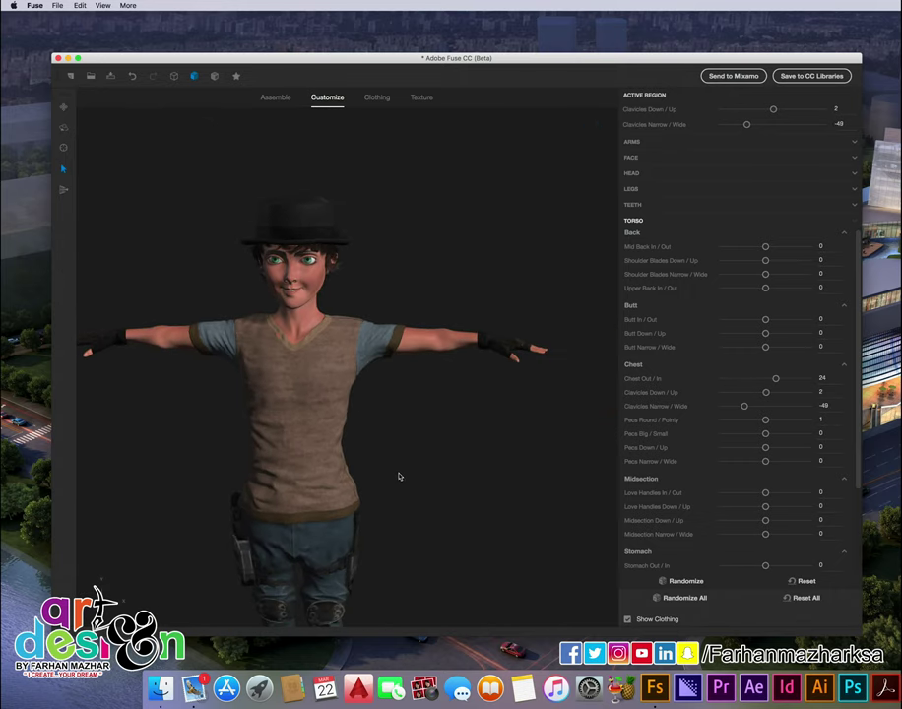
{"action": "scroll", "coordinate": [441, 445], "scroll_direction": "down", "scroll_amount": 3}
{"action": "scroll", "coordinate": [436, 439], "scroll_direction": "down", "scroll_amount": 2}
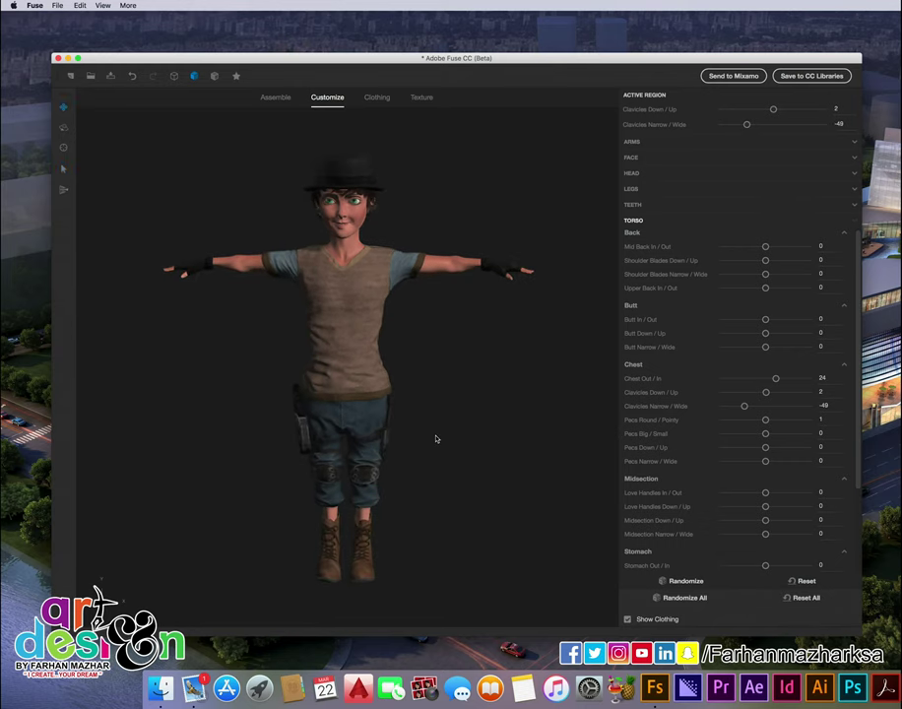
{"action": "scroll", "coordinate": [429, 285], "scroll_direction": "up", "scroll_amount": 3}
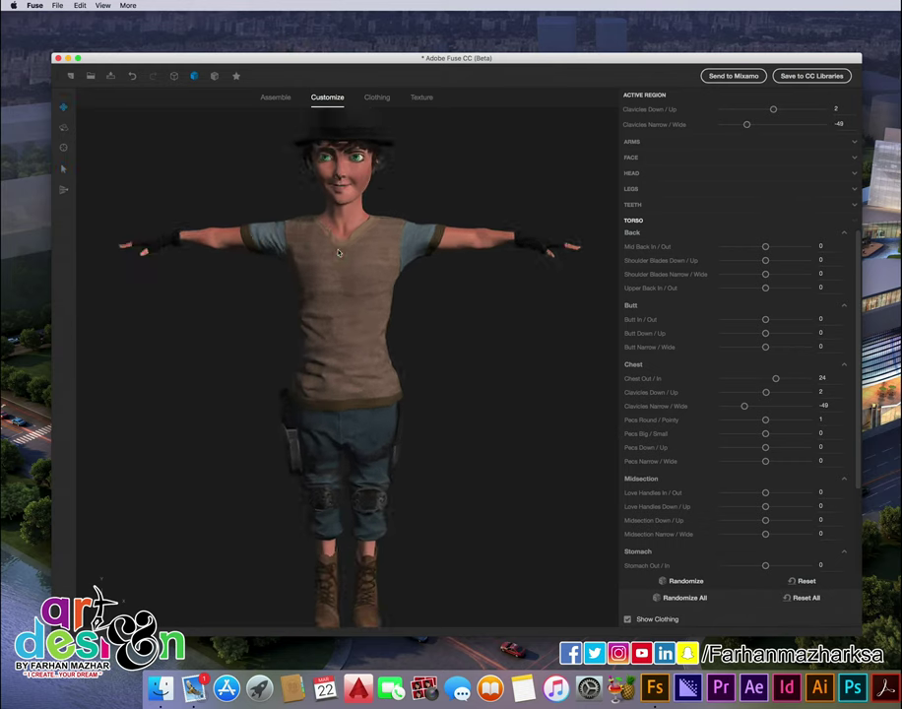
{"action": "scroll", "coordinate": [409, 258], "scroll_direction": "up", "scroll_amount": 3}
{"action": "mouse_move", "coordinate": [495, 269]}
{"action": "left_mouse_down"}
{"action": "mouse_move", "coordinate": [498, 312]}
{"action": "mouse_move", "coordinate": [586, 336]}
{"action": "mouse_move", "coordinate": [538, 282]}
{"action": "mouse_move", "coordinate": [543, 265]}
{"action": "left_mouse_up"}
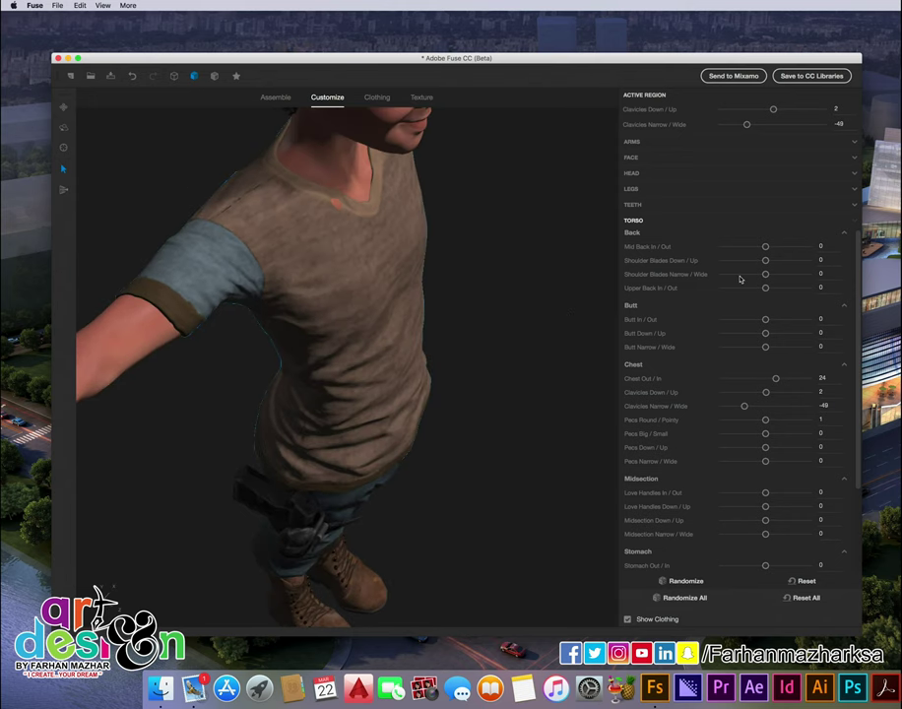
- Set Chest Out/In 32, Mid Back In/Out 6 and Shoulder Blades Down/Up 4
{"action": "left_click_drag", "start_coordinate": [775, 380], "coordinate": [777, 381]}
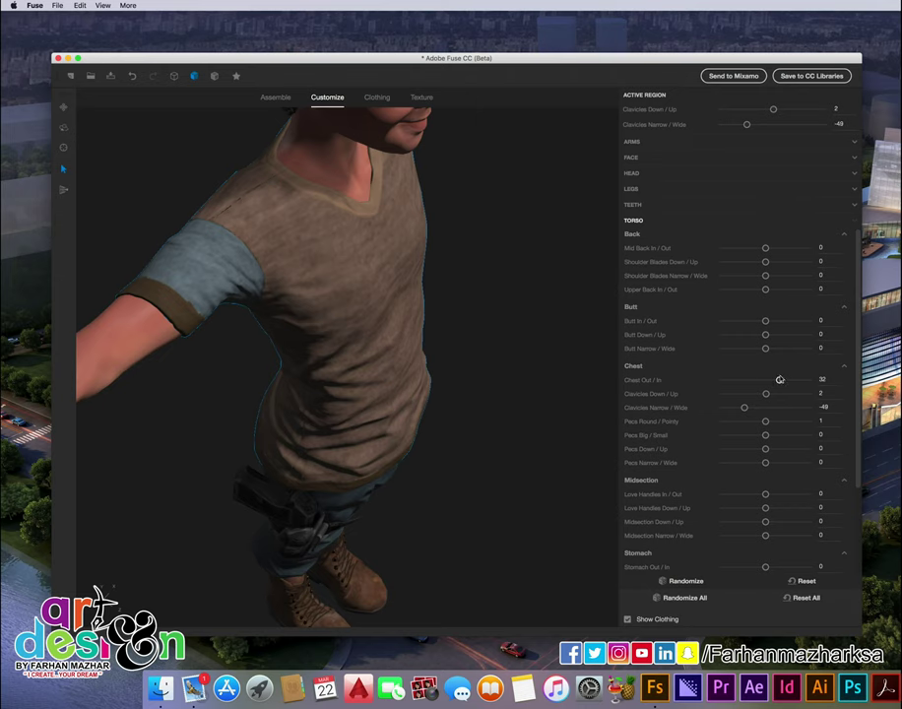
{"action": "mouse_move", "coordinate": [537, 371]}
{"action": "left_mouse_down"}
{"action": "mouse_move", "coordinate": [490, 393]}
{"action": "mouse_move", "coordinate": [331, 245]}
{"action": "left_mouse_up"}
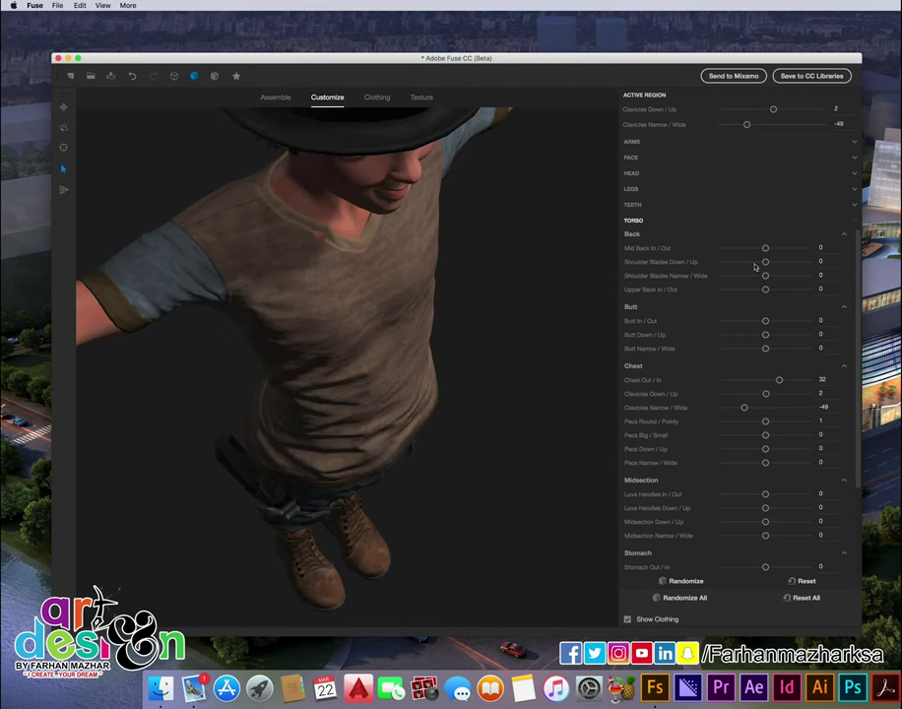
{"action": "left_click_drag", "start_coordinate": [773, 250], "coordinate": [769, 247]}
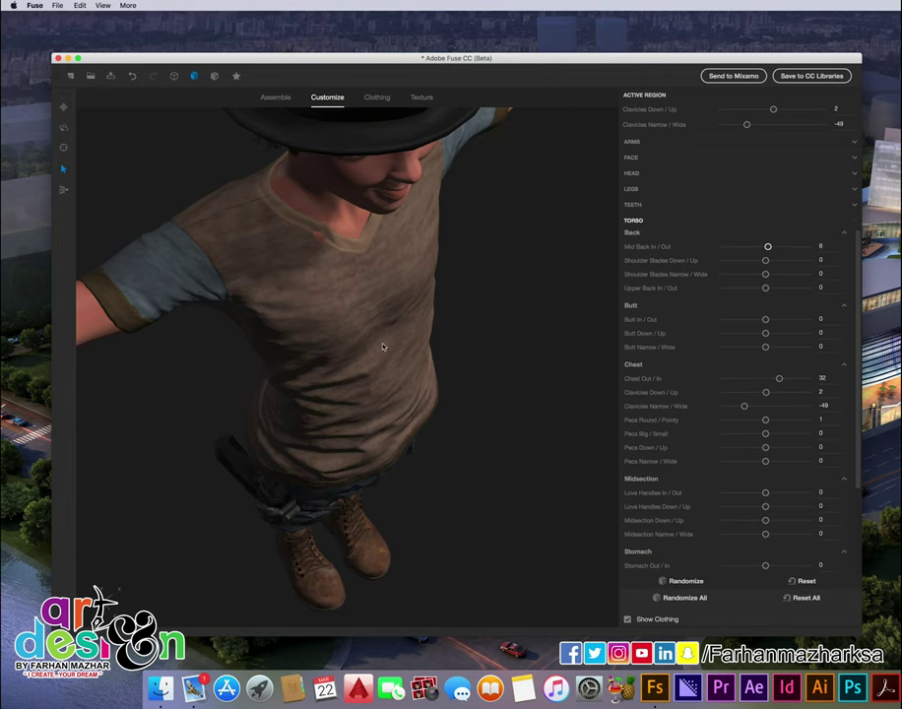
{"action": "scroll", "coordinate": [177, 362], "scroll_direction": "up", "scroll_amount": 3}
{"action": "mouse_move", "coordinate": [177, 362]}
{"action": "left_mouse_down"}
{"action": "mouse_move", "coordinate": [295, 341]}
{"action": "mouse_move", "coordinate": [364, 264]}
{"action": "mouse_move", "coordinate": [473, 310]}
{"action": "mouse_move", "coordinate": [337, 358]}
{"action": "mouse_move", "coordinate": [167, 351]}
{"action": "mouse_move", "coordinate": [437, 309]}
{"action": "left_mouse_up"}
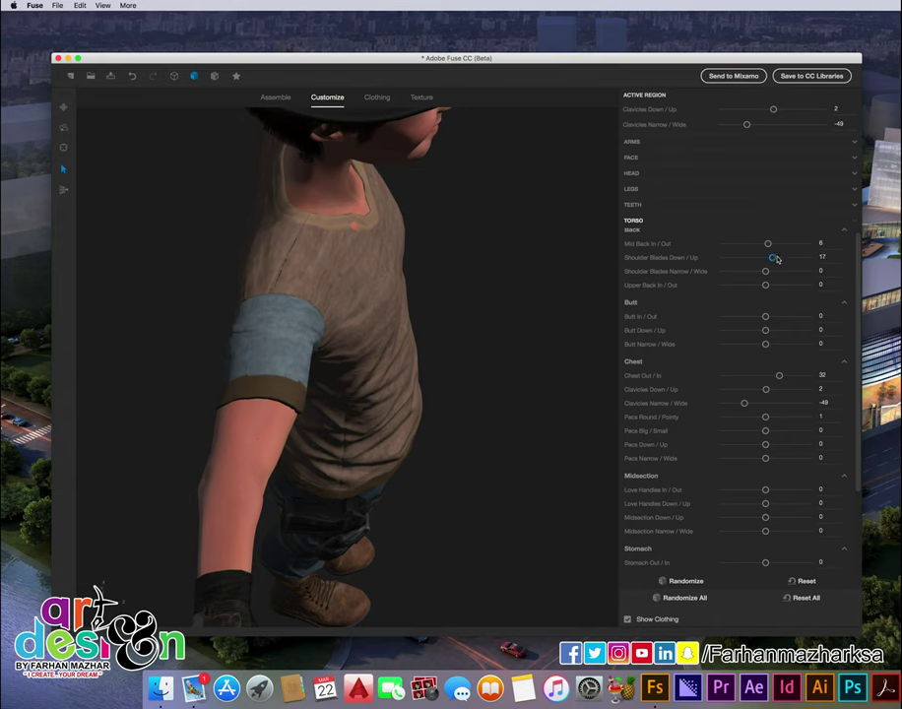
{"action": "left_click_drag", "start_coordinate": [776, 259], "coordinate": [771, 259]}
- Reset clavicle width, clavicle height, Pecs Round/Pointy and Chest Out/In to 0
{"action": "type", "text": "0"}
{"action": "key", "text": "Return"}
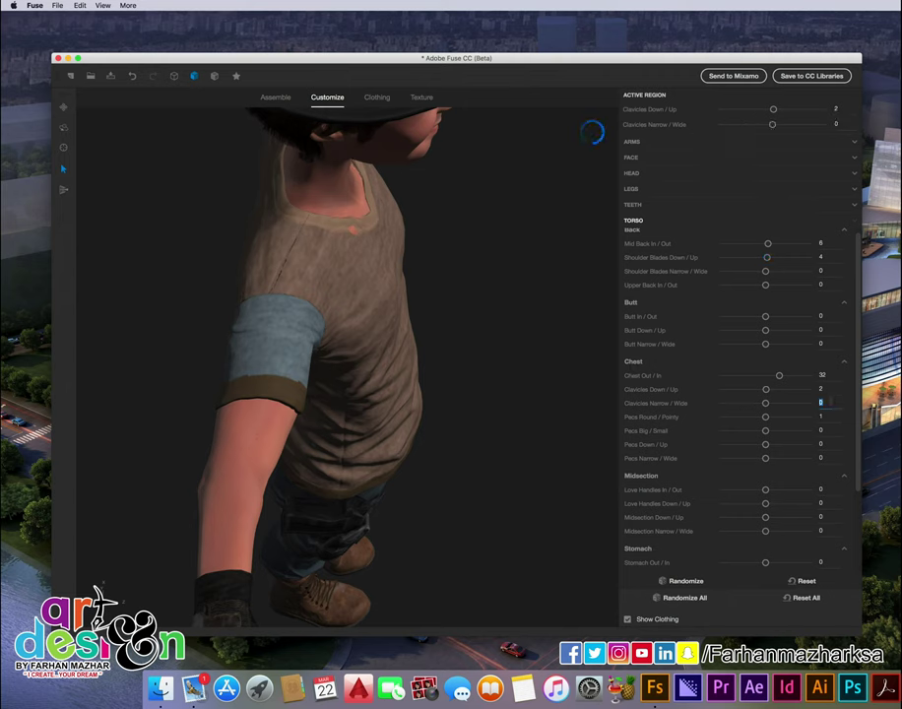
{"action": "left_click", "coordinate": [825, 389]}
{"action": "type", "text": "0"}
{"action": "left_click", "coordinate": [824, 417]}
{"action": "type", "text": "0"}
{"action": "left_click", "coordinate": [822, 375]}
{"action": "type", "text": "0"}
{"action": "key", "text": "Return"}
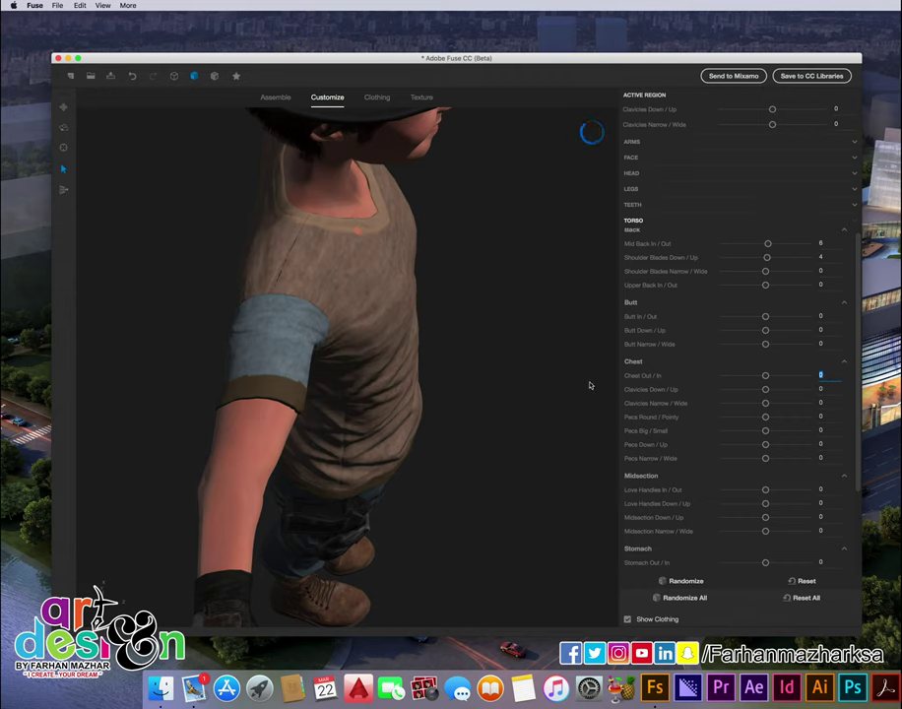
- Reshape the collarbones on the model, then undo that change
{"action": "left_click_drag", "start_coordinate": [448, 281], "coordinate": [342, 254]}
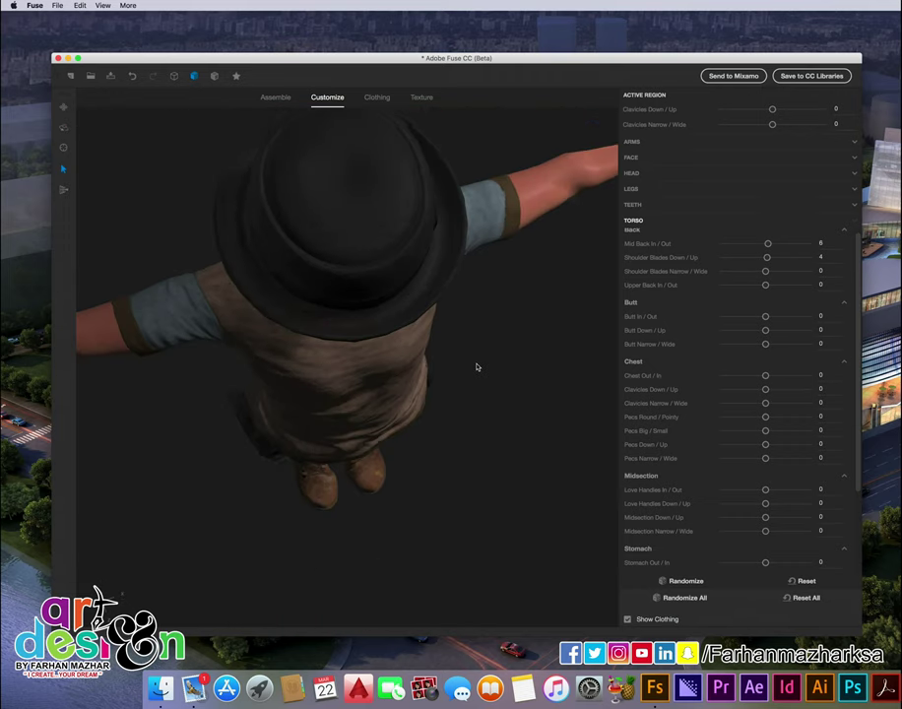
{"action": "mouse_move", "coordinate": [345, 199]}
{"action": "left_mouse_down"}
{"action": "mouse_move", "coordinate": [295, 173]}
{"action": "mouse_move", "coordinate": [276, 133]}
{"action": "left_mouse_up"}
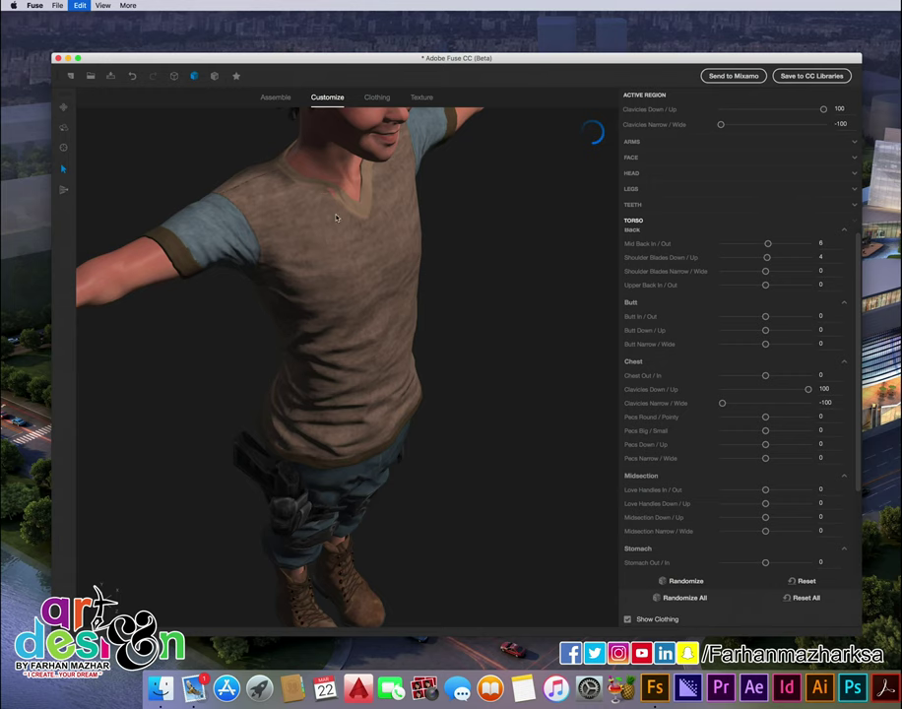
{"action": "key", "text": "super+z"}
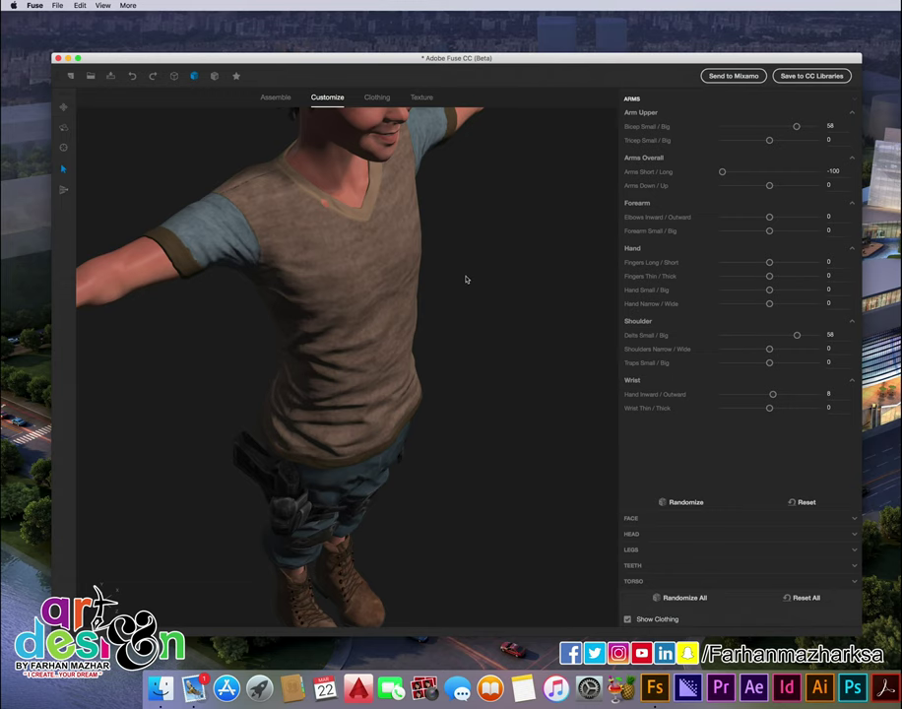
- Try the Long Sleeve Athletic top on the character and orbit to inspect it
{"action": "left_click", "coordinate": [376, 96]}
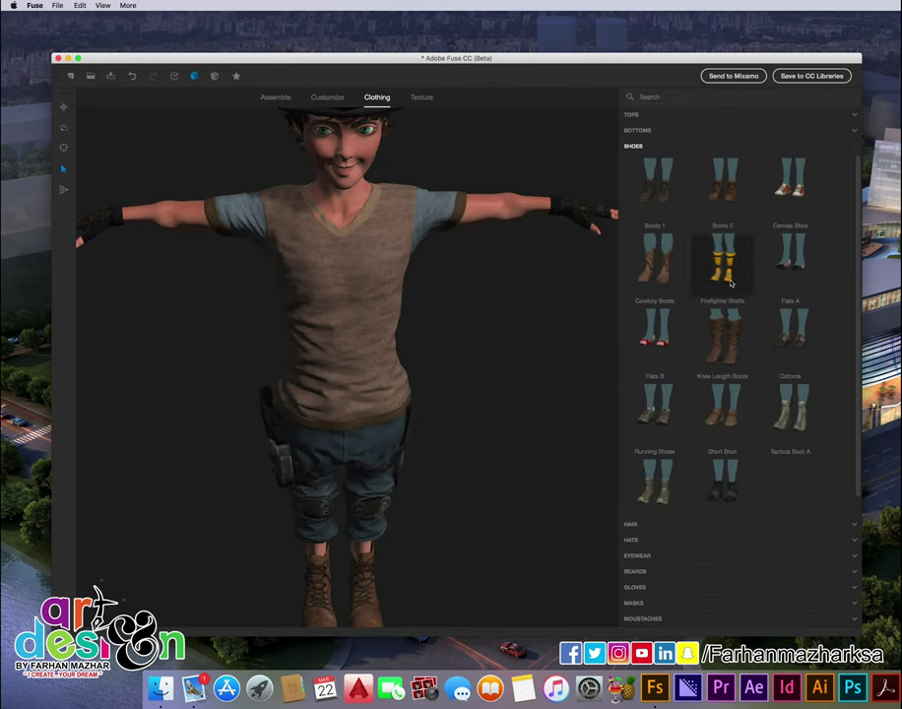
{"action": "left_click", "coordinate": [636, 116]}
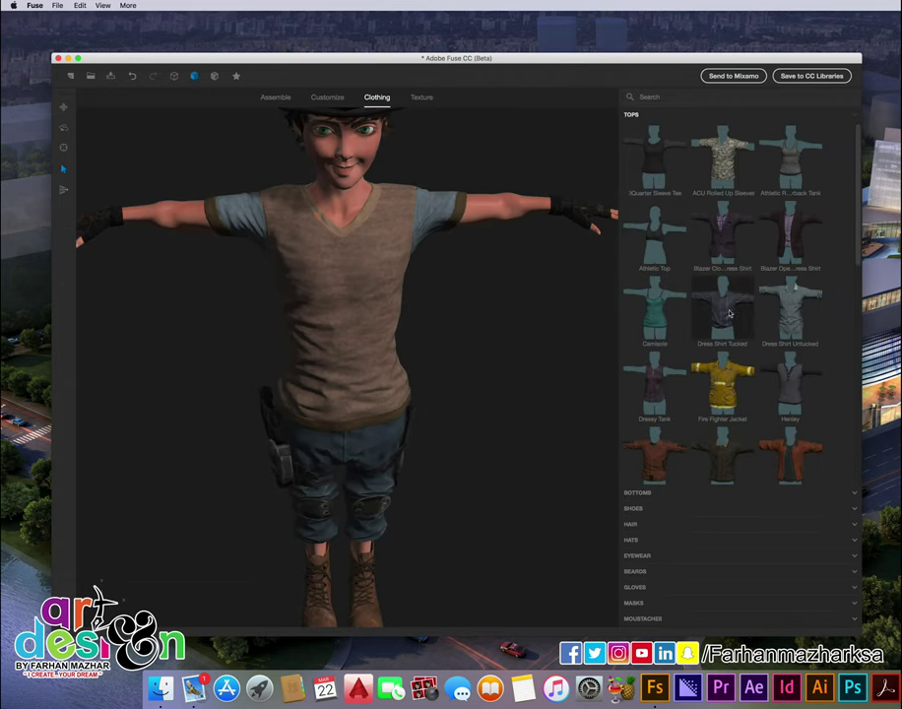
{"action": "scroll", "coordinate": [754, 403], "scroll_direction": "down", "scroll_amount": 3}
{"action": "scroll", "coordinate": [751, 412], "scroll_direction": "down", "scroll_amount": 1}
{"action": "scroll", "coordinate": [786, 326], "scroll_direction": "down", "scroll_amount": 1}
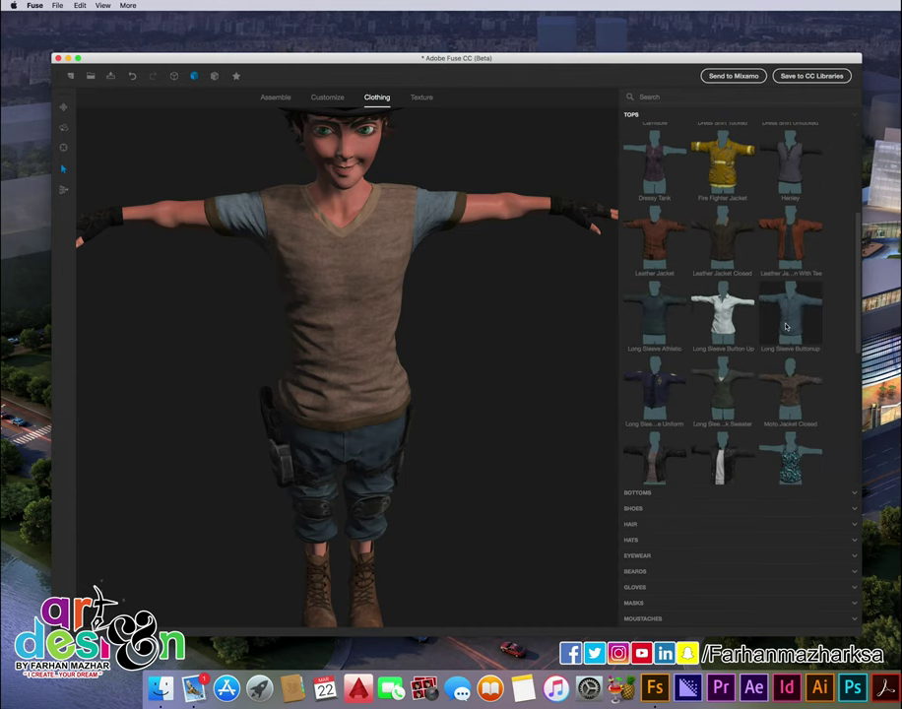
{"action": "left_click", "coordinate": [660, 323]}
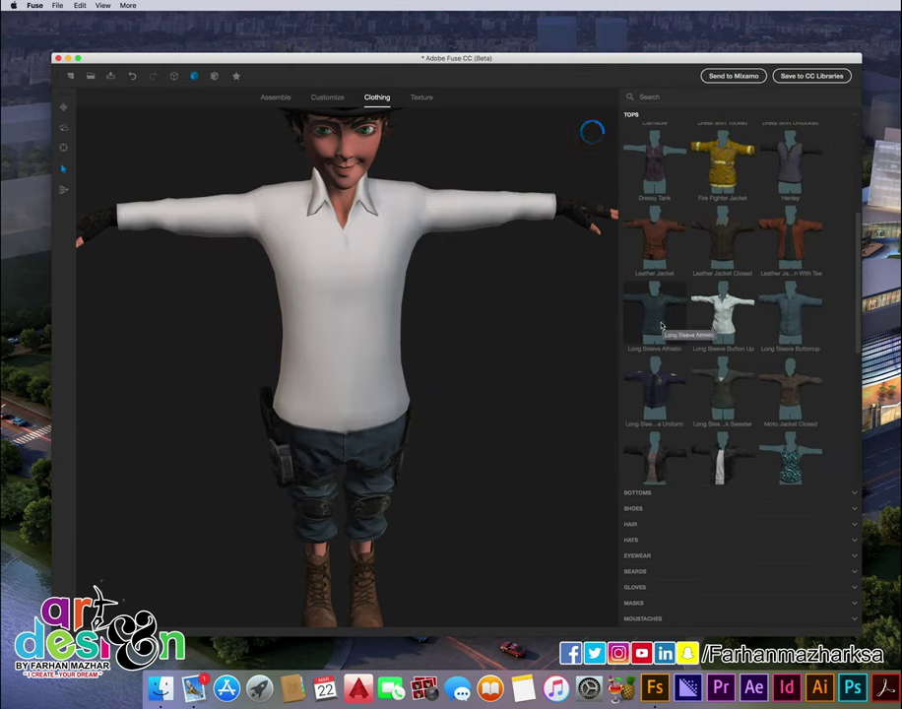
{"action": "left_click", "coordinate": [661, 325]}
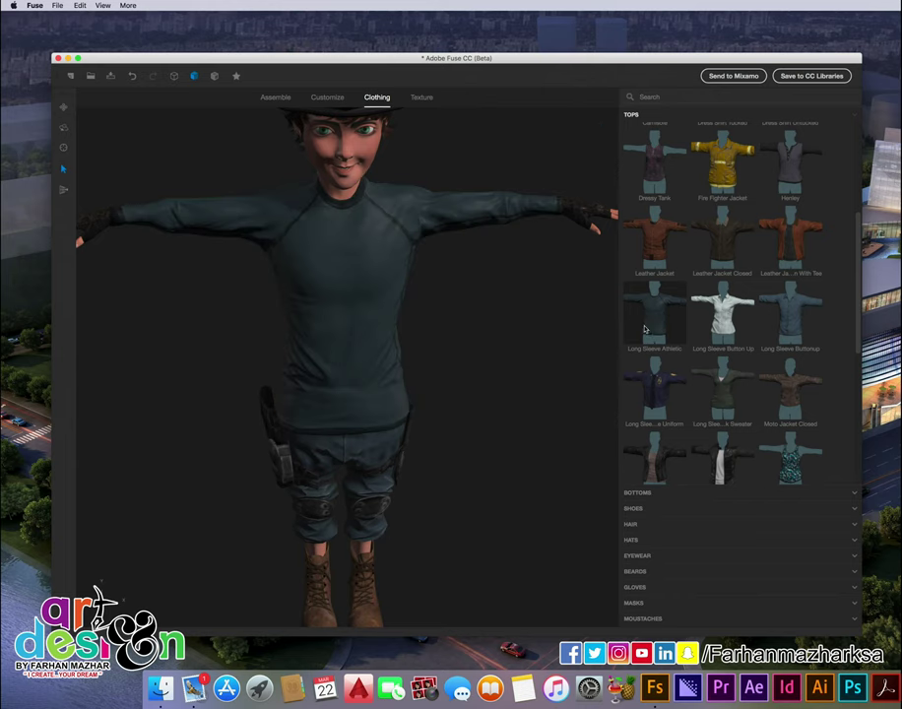
{"action": "mouse_move", "coordinate": [517, 389]}
{"action": "left_mouse_down"}
{"action": "mouse_move", "coordinate": [499, 363]}
{"action": "mouse_move", "coordinate": [435, 407]}
{"action": "left_mouse_up"}
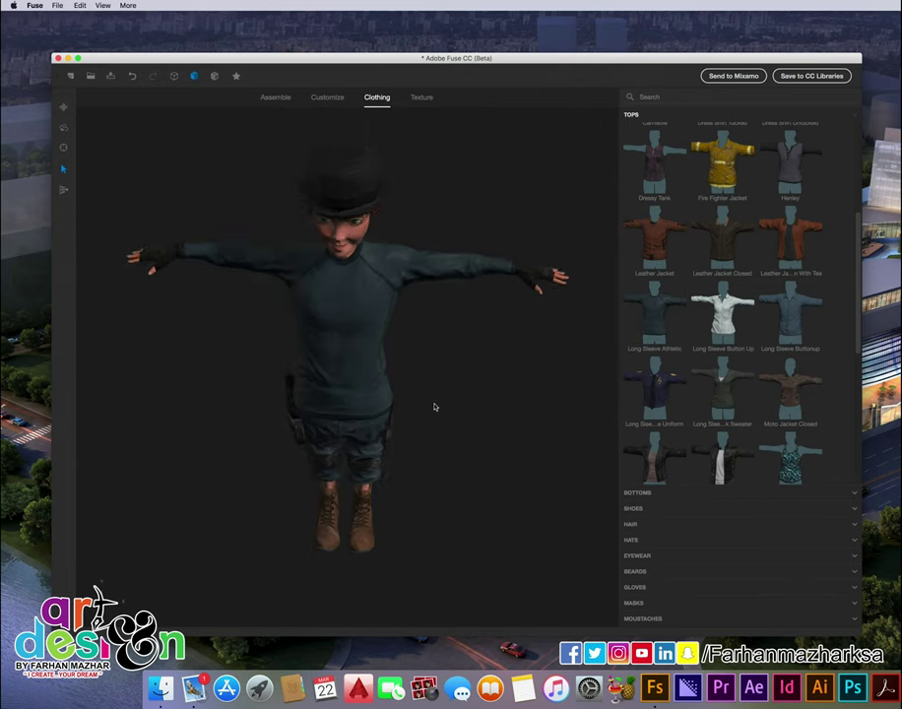
- Swap the athletic top for the grey Henley shirt
{"action": "left_click", "coordinate": [653, 322]}
{"action": "left_click", "coordinate": [498, 398]}
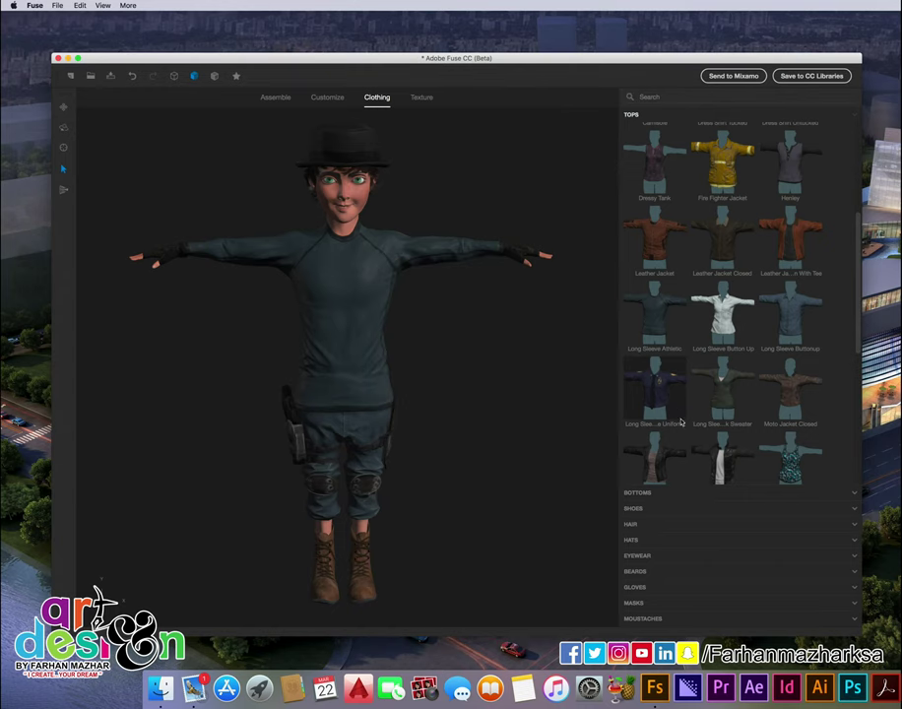
{"action": "scroll", "coordinate": [693, 433], "scroll_direction": "down", "scroll_amount": 3}
{"action": "scroll", "coordinate": [693, 433], "scroll_direction": "down", "scroll_amount": 3}
{"action": "scroll", "coordinate": [693, 441], "scroll_direction": "up", "scroll_amount": 4}
{"action": "scroll", "coordinate": [693, 441], "scroll_direction": "up", "scroll_amount": 2}
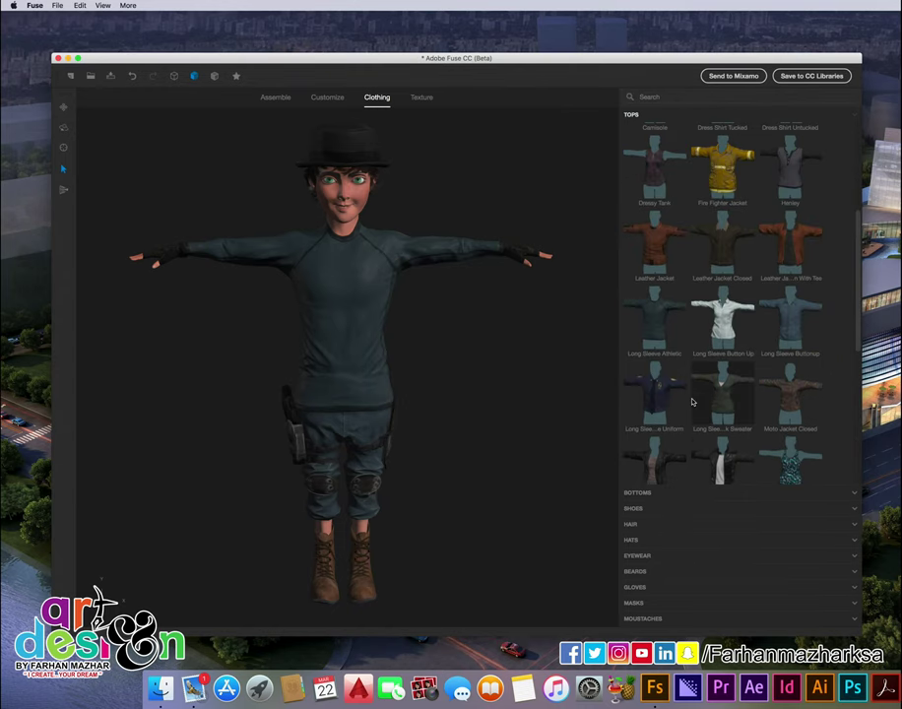
{"action": "scroll", "coordinate": [692, 402], "scroll_direction": "up", "scroll_amount": 3}
{"action": "scroll", "coordinate": [692, 402], "scroll_direction": "up", "scroll_amount": 1}
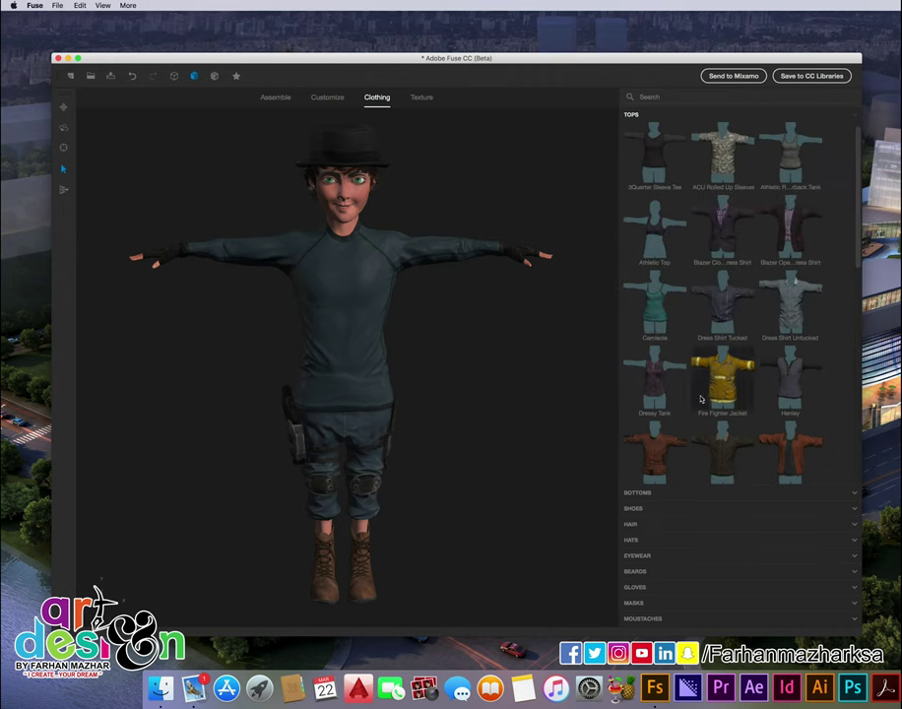
{"action": "left_click", "coordinate": [765, 395]}
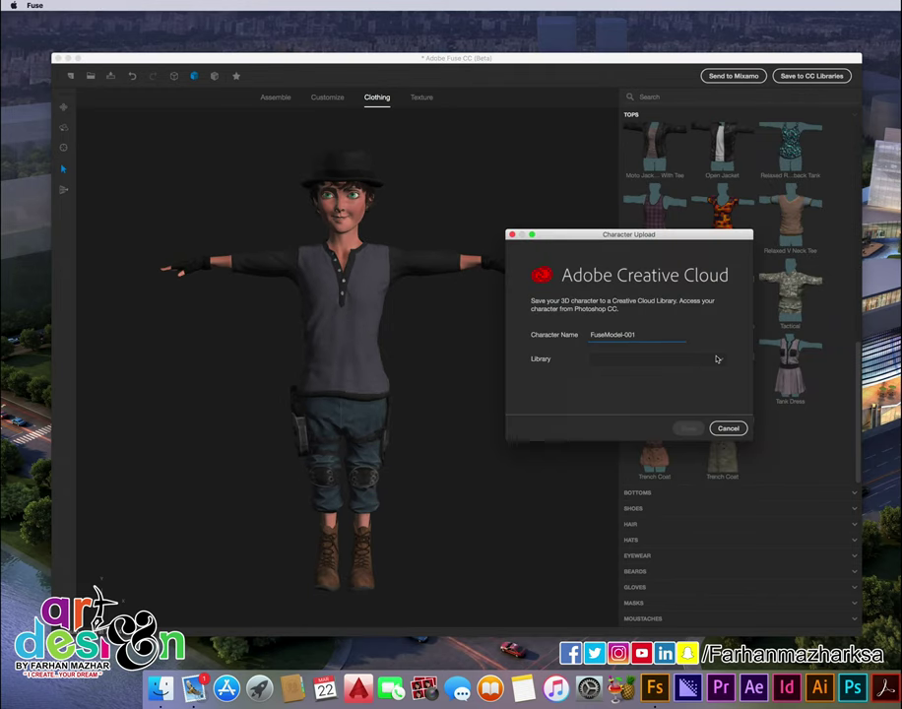
- Save FuseModel-001 into the Fuse model library and finish with Done
{"action": "left_click", "coordinate": [717, 359]}
{"action": "left_click", "coordinate": [702, 406]}
{"action": "left_click", "coordinate": [689, 428]}
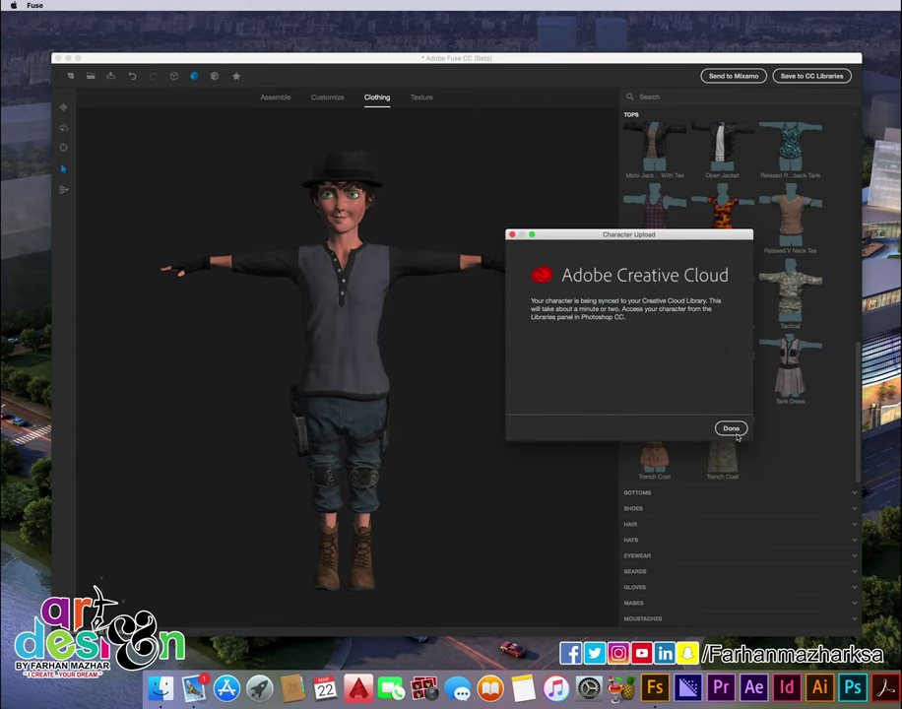
{"action": "left_click", "coordinate": [732, 428]}
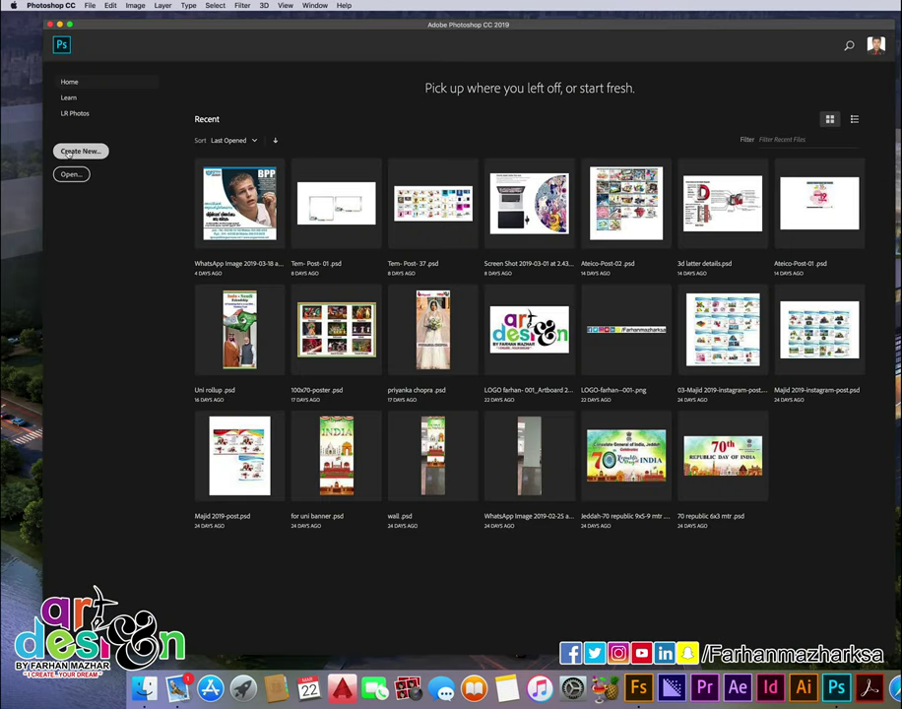
- Create the Untitled-1 document and drag FuseModel001 from Libraries onto the canvas
{"action": "left_click", "coordinate": [80, 151]}
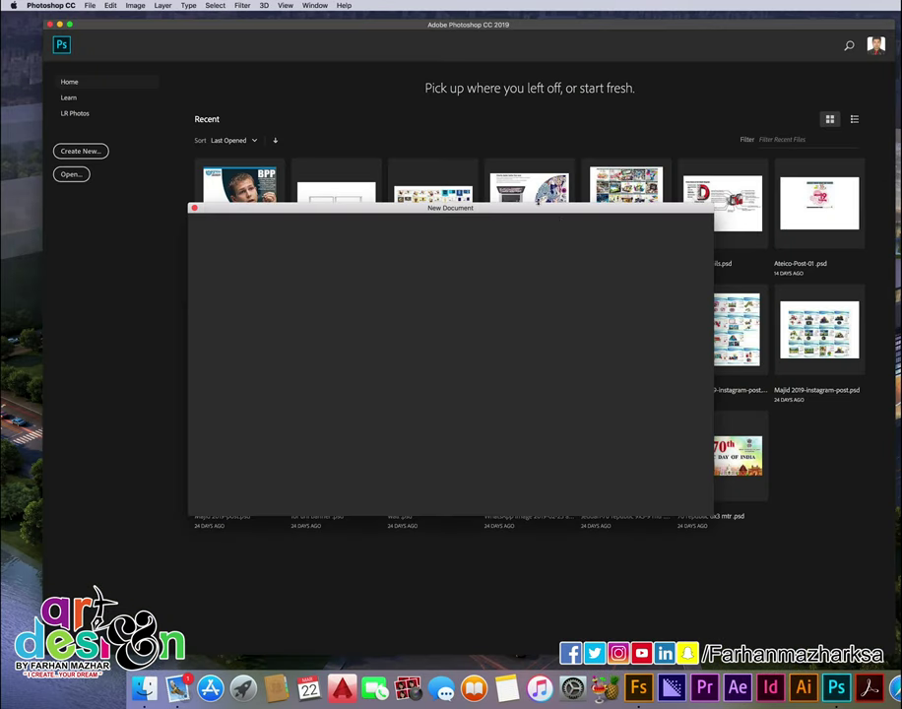
{"action": "left_click", "coordinate": [684, 497]}
{"action": "left_click", "coordinate": [885, 175]}
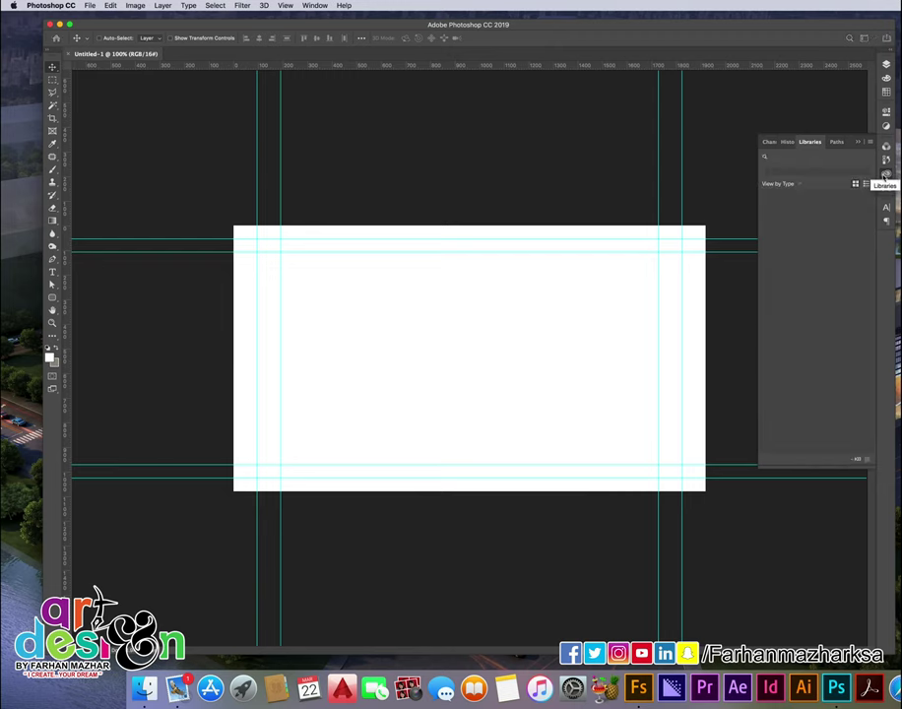
{"action": "left_click_drag", "start_coordinate": [777, 215], "coordinate": [619, 314]}
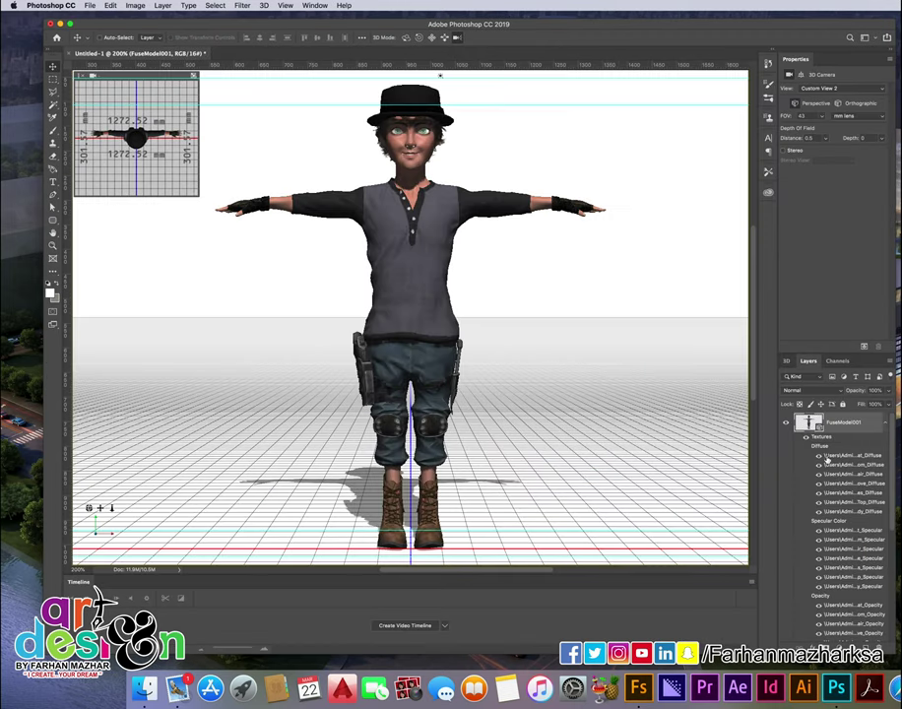
{"action": "left_click_drag", "start_coordinate": [777, 494], "coordinate": [746, 494]}
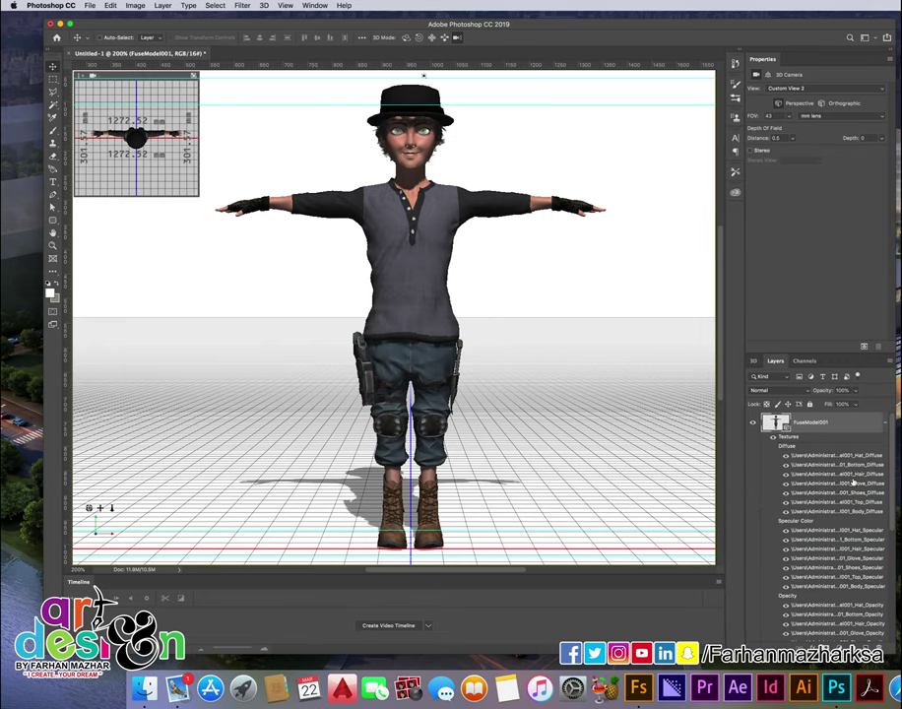
- Edit the Top_Diffuse texture, shrinking the art design logo onto the shirt front
{"action": "double_click", "coordinate": [573, 360]}
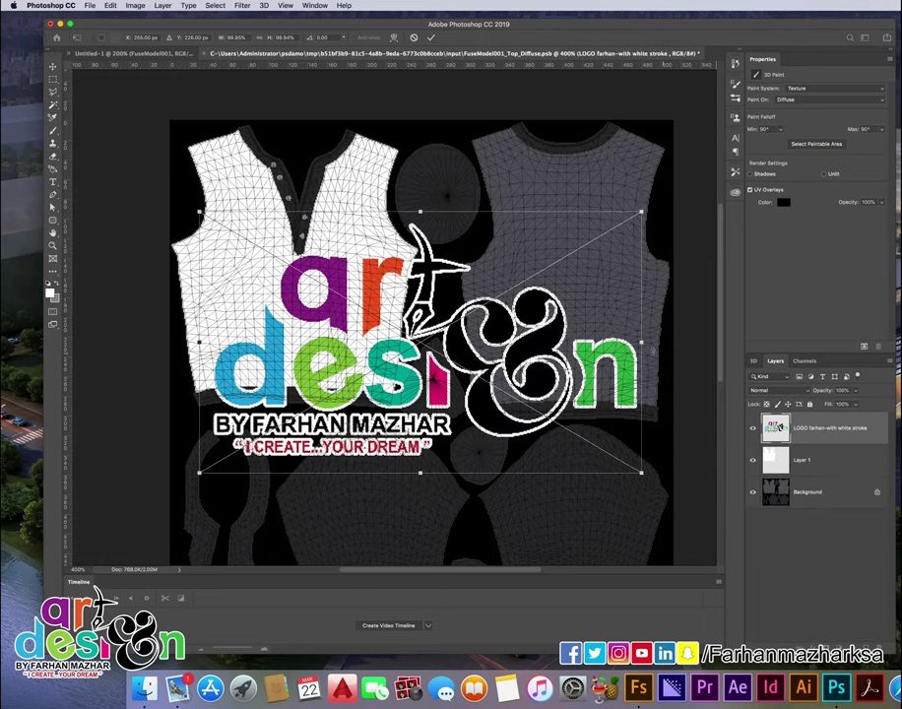
{"action": "left_click_drag", "start_coordinate": [641, 343], "coordinate": [366, 330]}
{"action": "left_click_drag", "start_coordinate": [296, 325], "coordinate": [329, 301]}
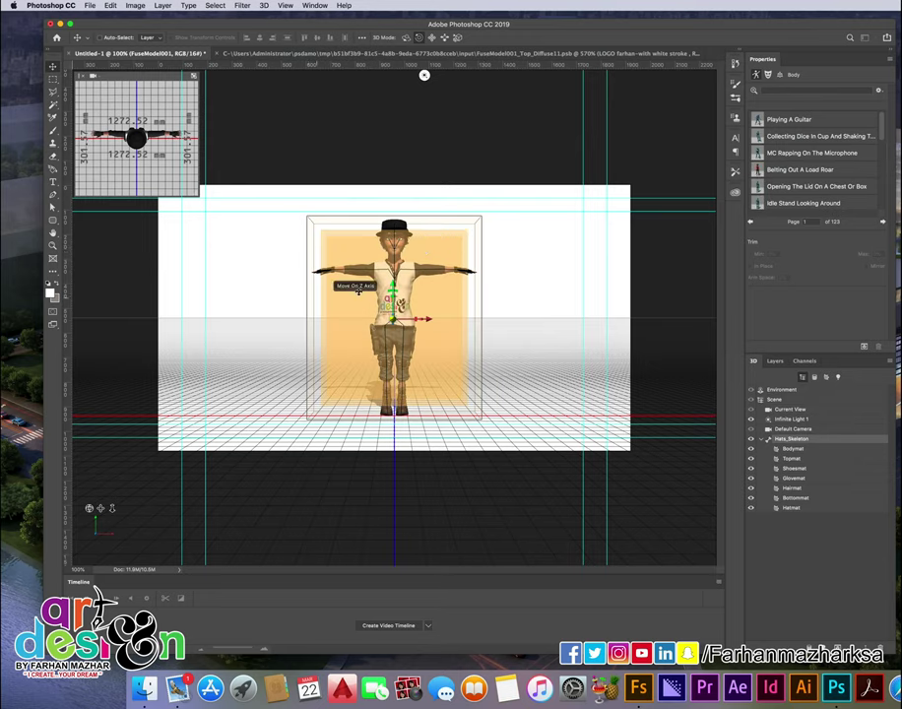
- Try Female Jazz Square Dancing, then apply Samba Dance Olodum Variation Two and rewind the timeline
{"action": "key", "text": "ctrl+plus"}
{"action": "key", "text": "ctrl+plus"}
{"action": "key", "text": "ctrl+1"}
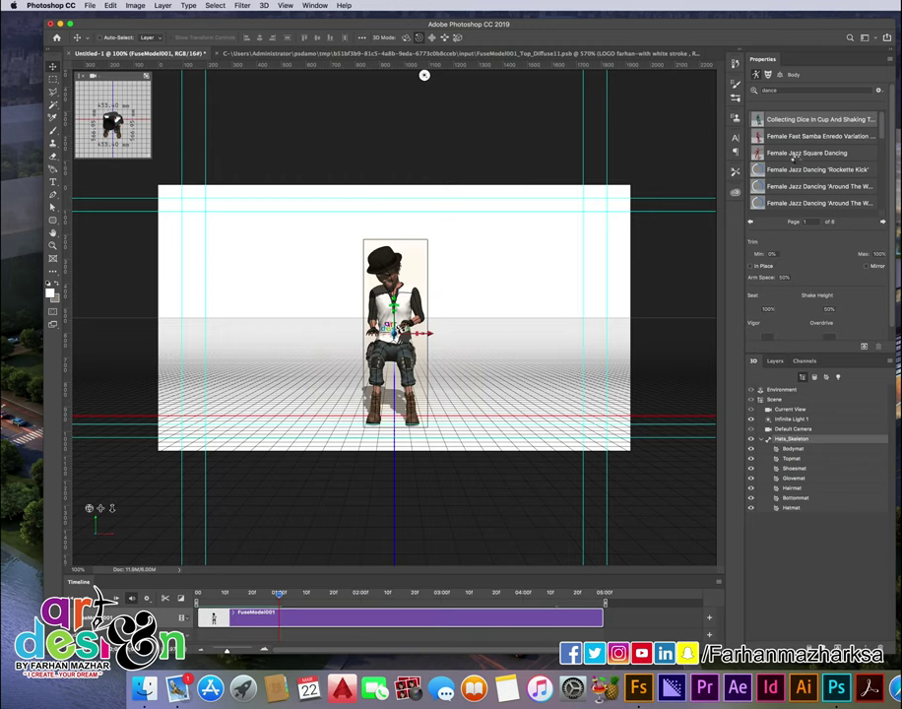
{"action": "left_click", "coordinate": [794, 156]}
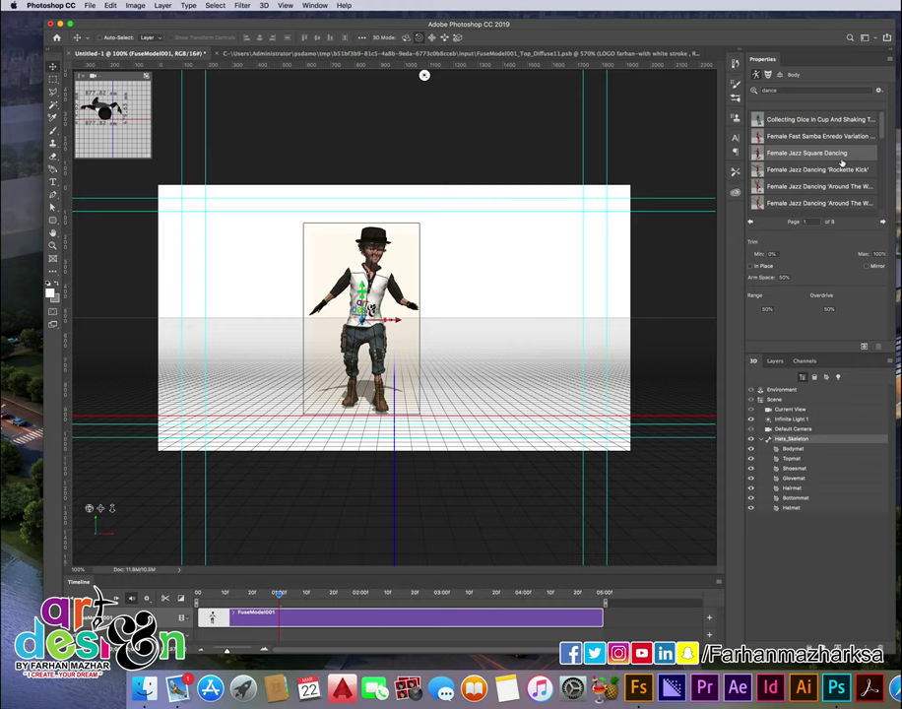
{"action": "left_click_drag", "start_coordinate": [881, 131], "coordinate": [881, 165]}
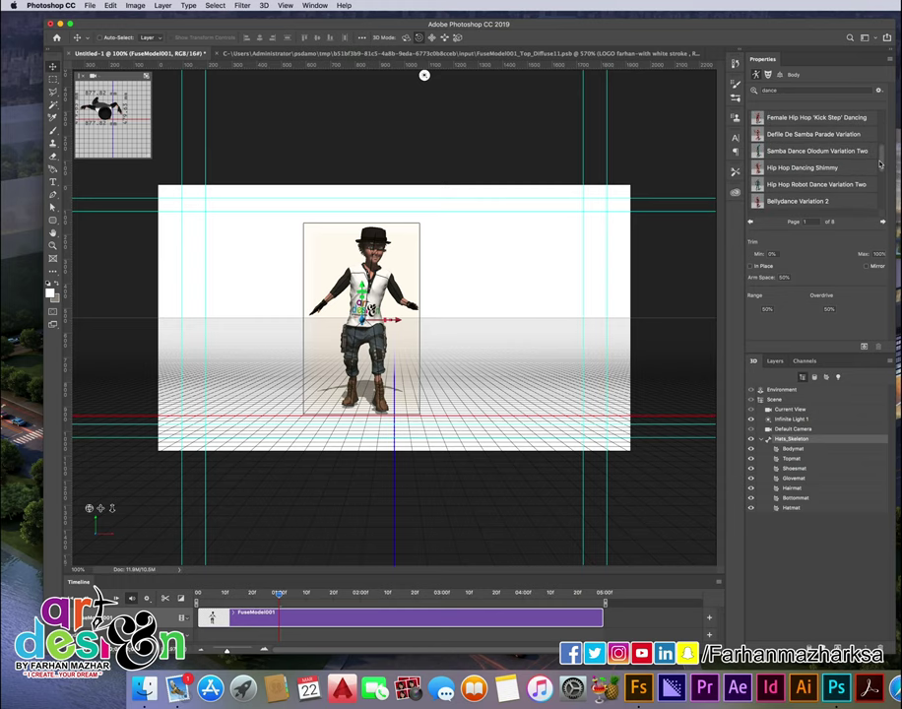
{"action": "left_click", "coordinate": [809, 151]}
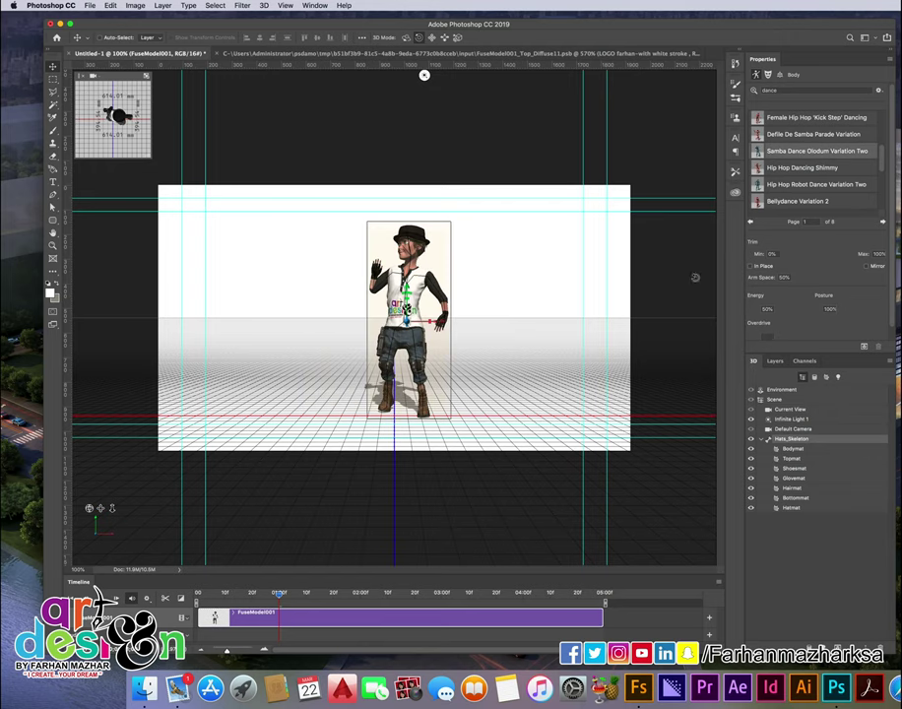
{"action": "left_click", "coordinate": [200, 594]}
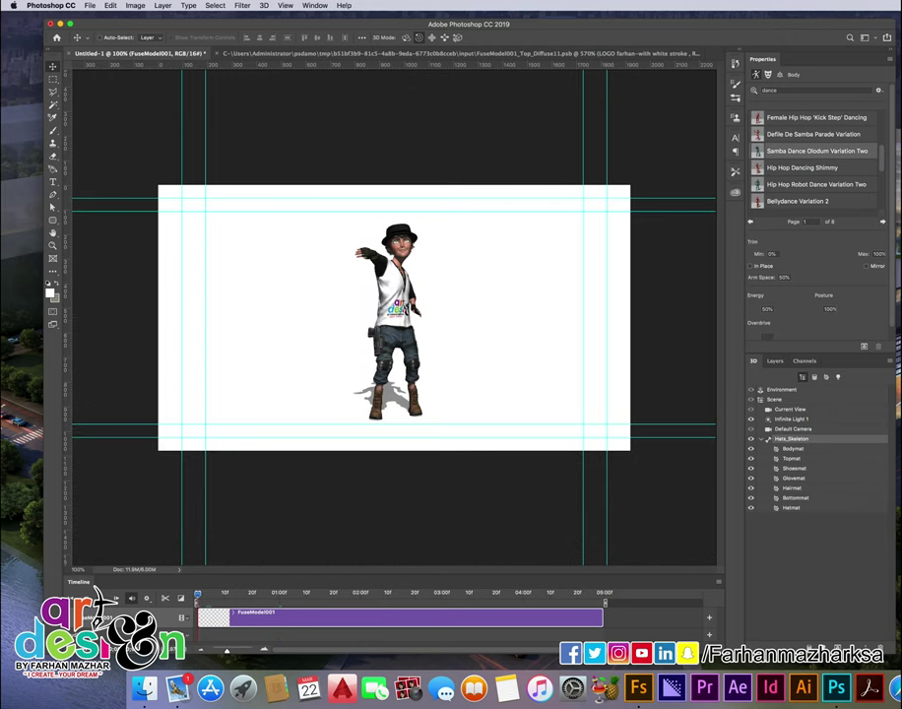
- Play the samba dance and rotate FuseModel001 around its vertical axis to face the camera
{"action": "key", "text": "space"}
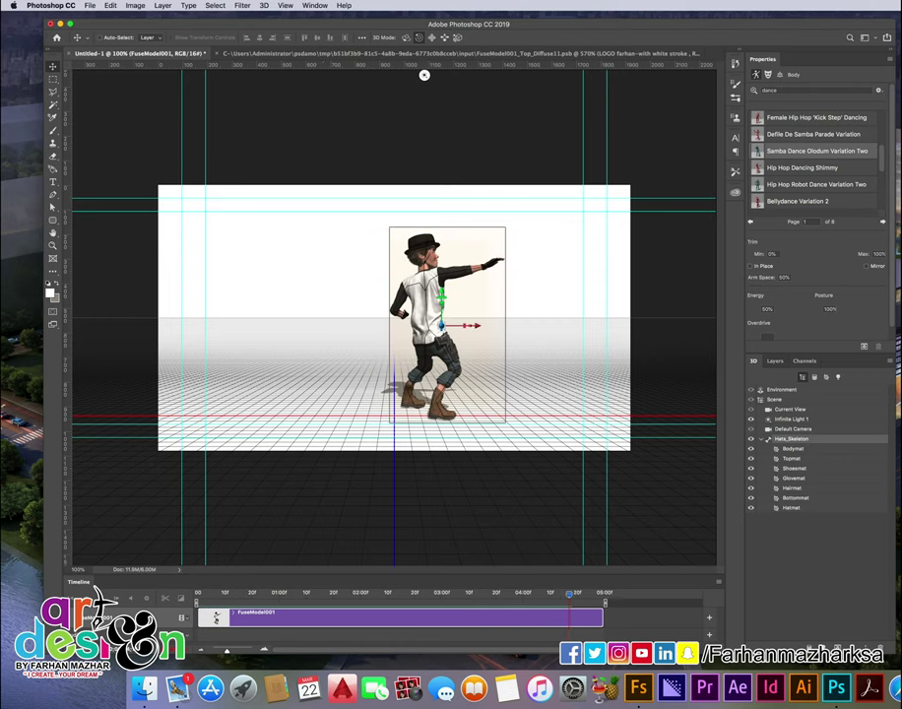
{"action": "left_click_drag", "start_coordinate": [553, 376], "coordinate": [313, 374]}
{"action": "mouse_move", "coordinate": [584, 331]}
{"action": "left_mouse_down"}
{"action": "mouse_move", "coordinate": [487, 339]}
{"action": "mouse_move", "coordinate": [528, 331]}
{"action": "left_mouse_up"}
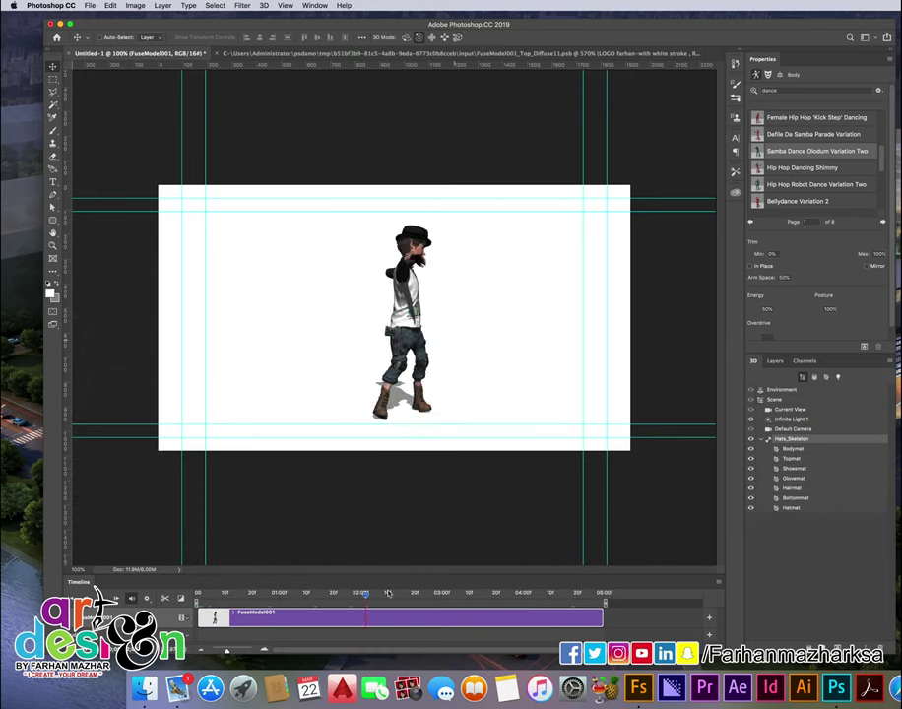
- Reveal Test-01.mp4 in the Final folder and preview it with Quick Look
{"action": "left_click", "coordinate": [415, 150]}
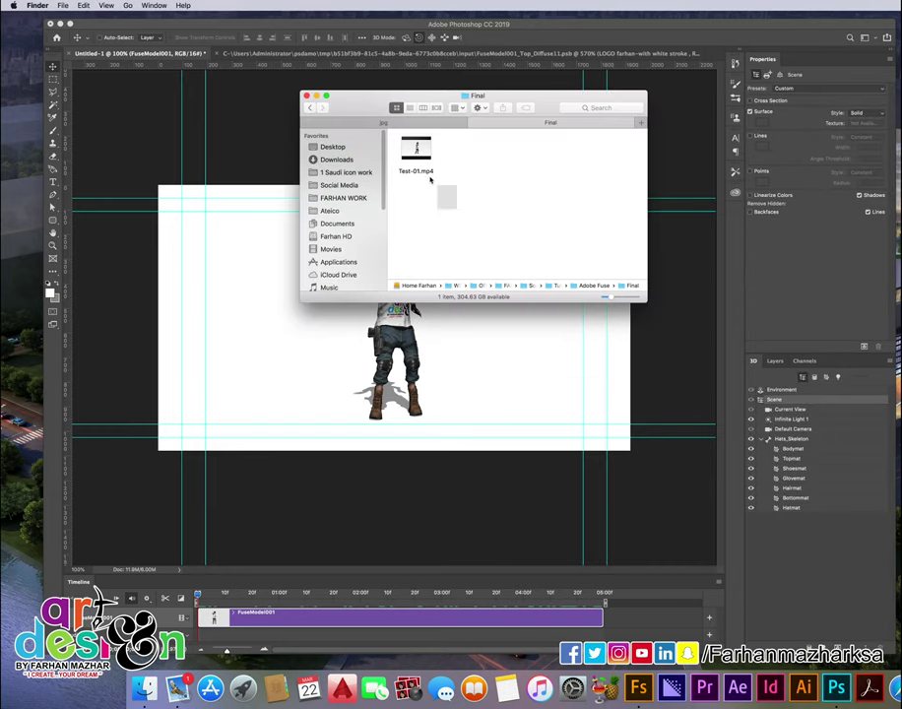
{"action": "key", "text": "space"}
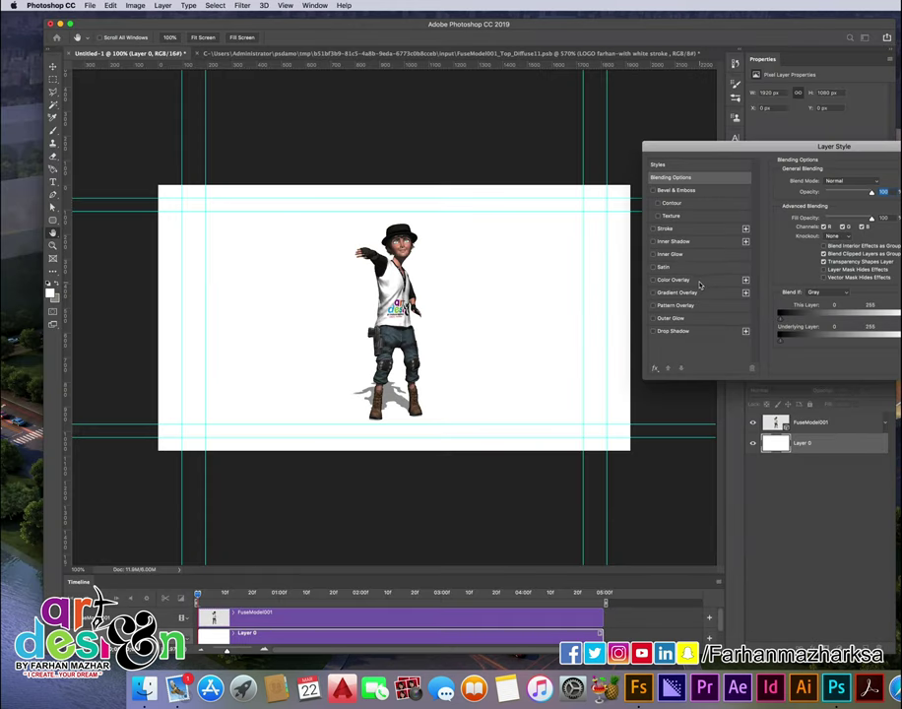
- Give Layer 0 a saturated dark green Color Overlay, then move the playhead to the clip's end
{"action": "left_click", "coordinate": [701, 282]}
{"action": "left_click_drag", "start_coordinate": [842, 149], "coordinate": [412, 262]}
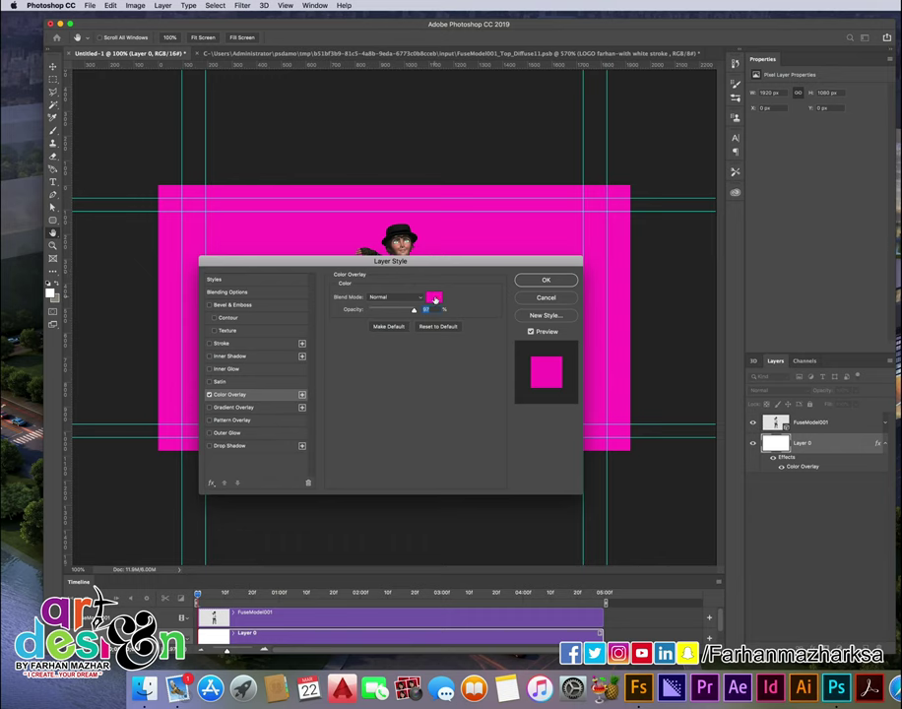
{"action": "left_click", "coordinate": [435, 298]}
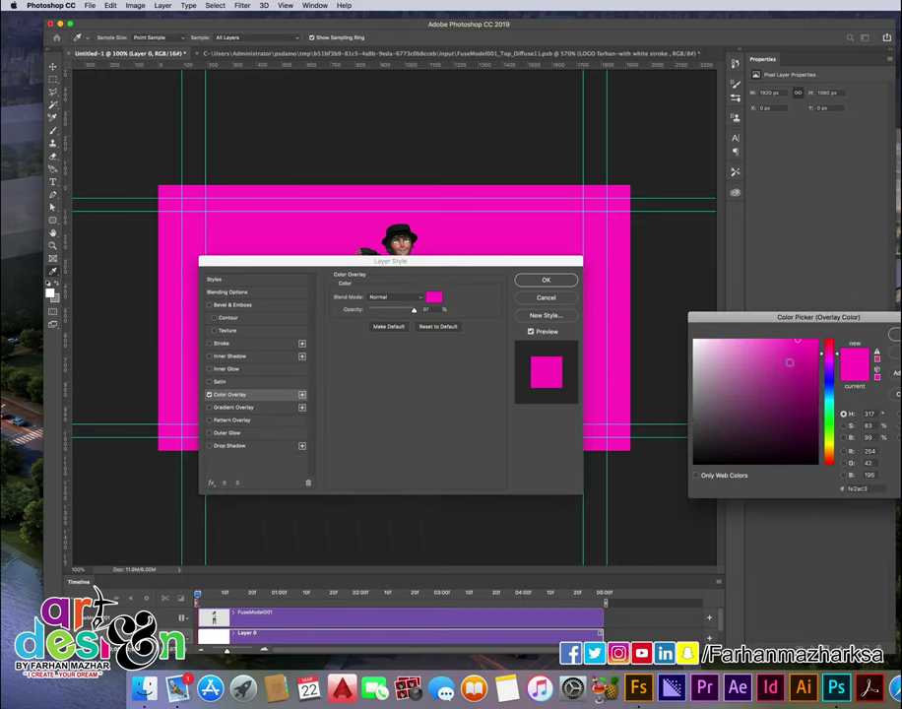
{"action": "left_click", "coordinate": [832, 421]}
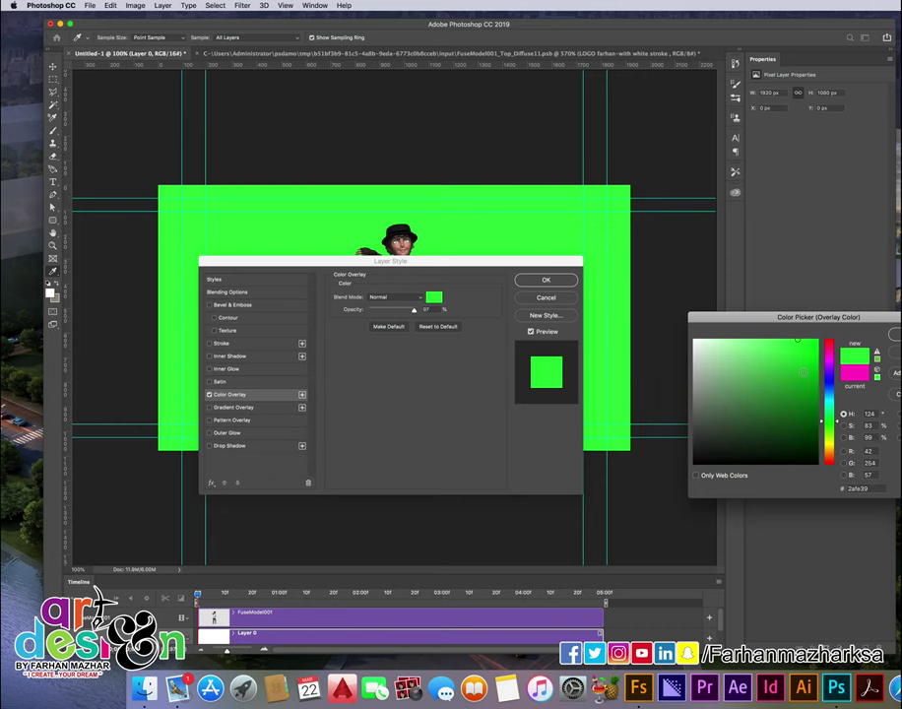
{"action": "left_click_drag", "start_coordinate": [814, 378], "coordinate": [847, 380]}
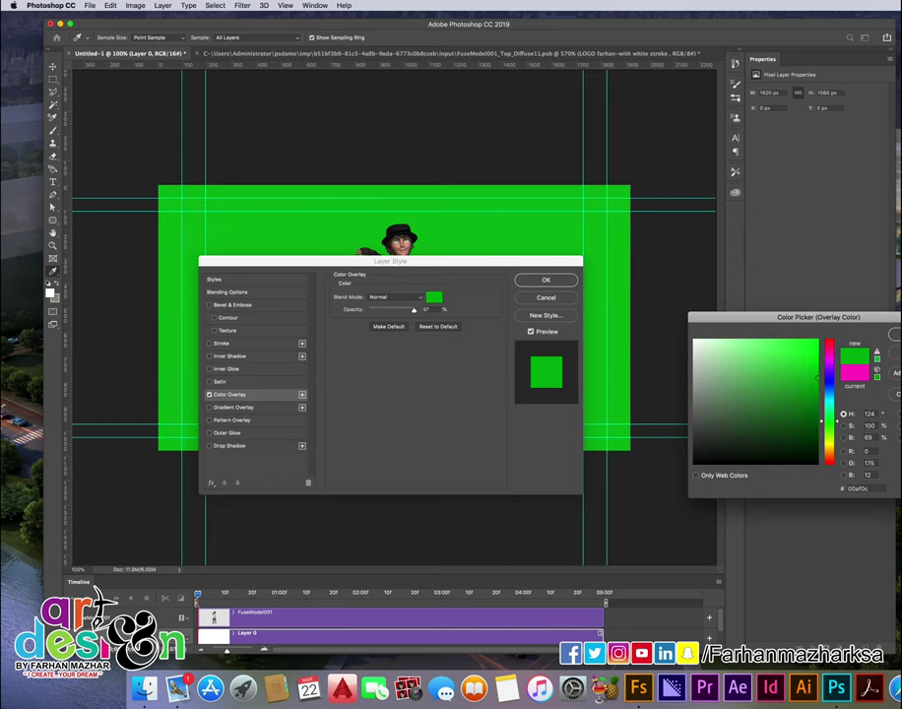
{"action": "left_click_drag", "start_coordinate": [876, 317], "coordinate": [763, 317]}
{"action": "left_click", "coordinate": [797, 326]}
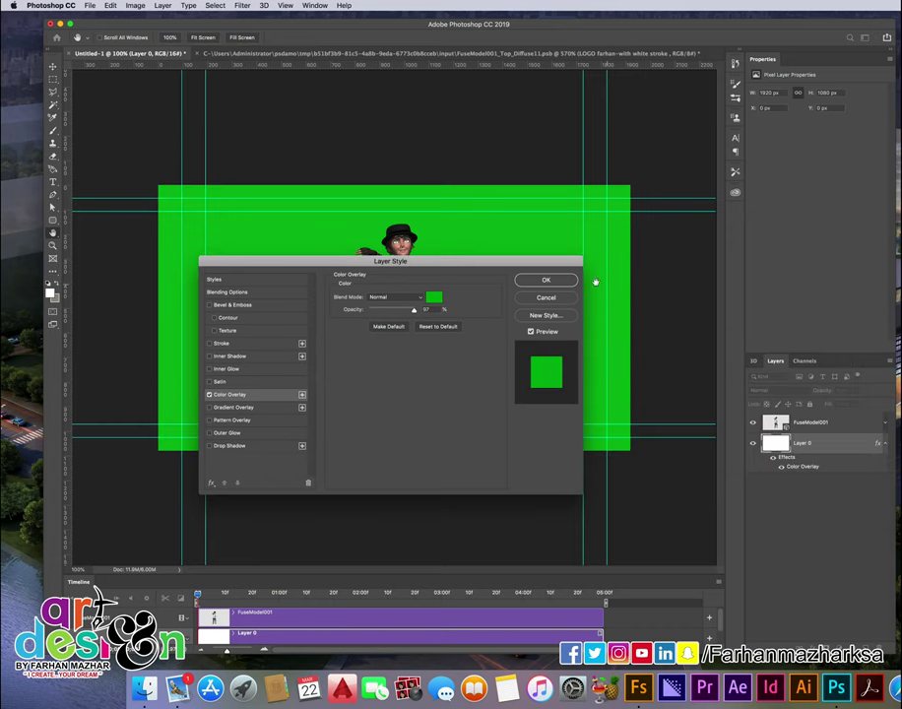
{"action": "left_click", "coordinate": [558, 283]}
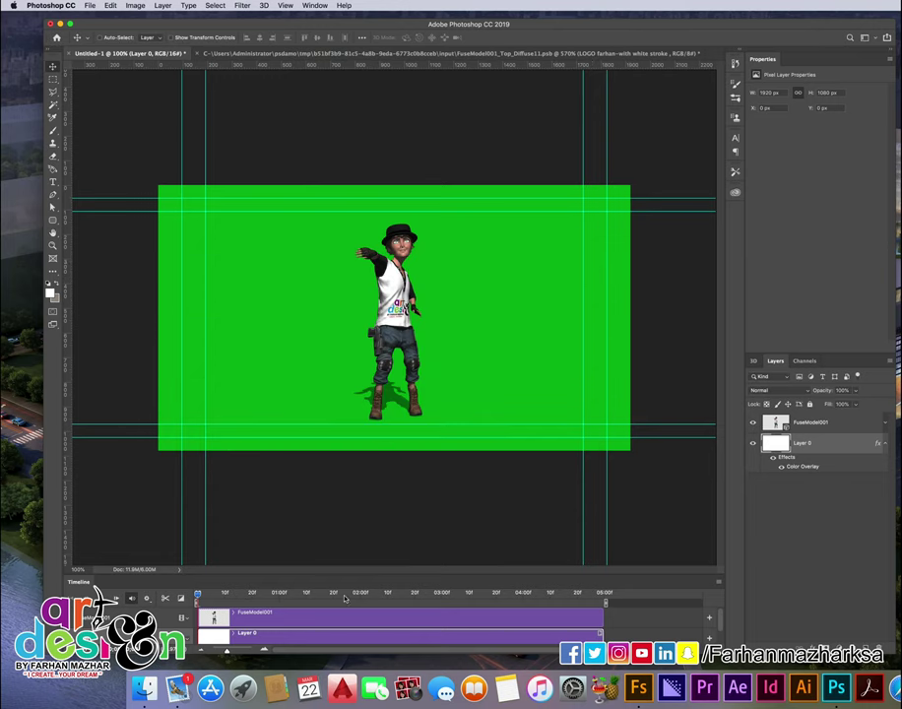
{"action": "left_click_drag", "start_coordinate": [460, 596], "coordinate": [606, 594]}
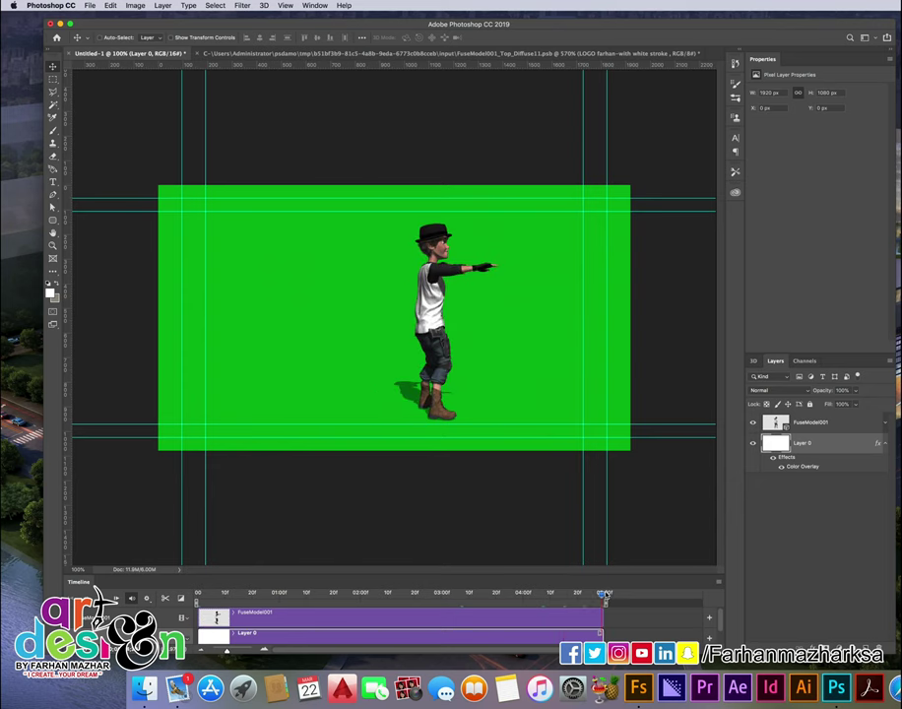
- Render the green-screen animation to video as Test-02.mp4 and Quick Look the result
{"action": "left_click", "coordinate": [90, 6]}
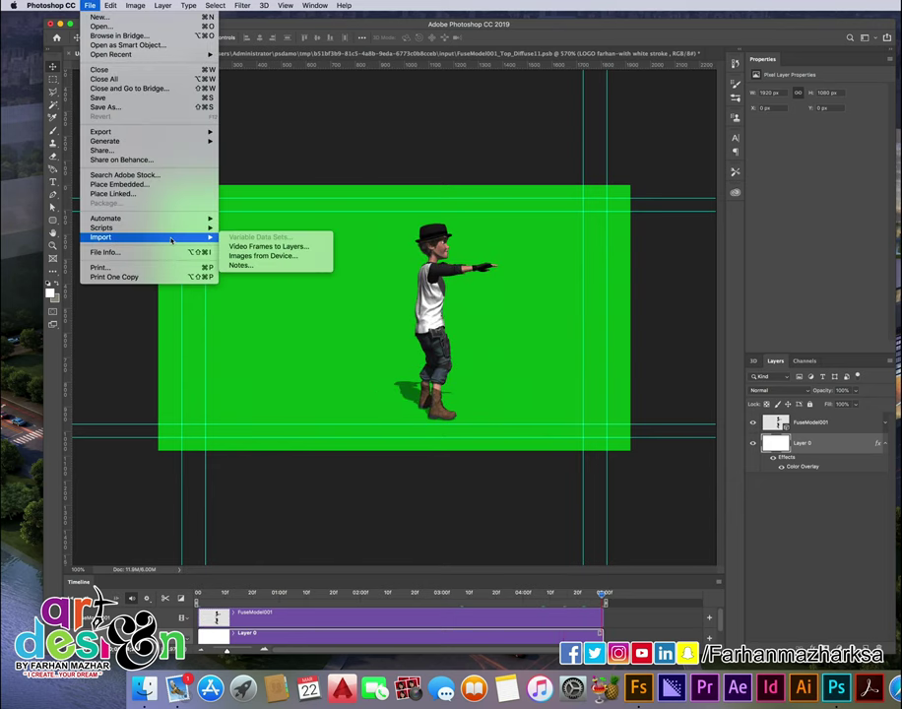
{"action": "mouse_move", "coordinate": [102, 131]}
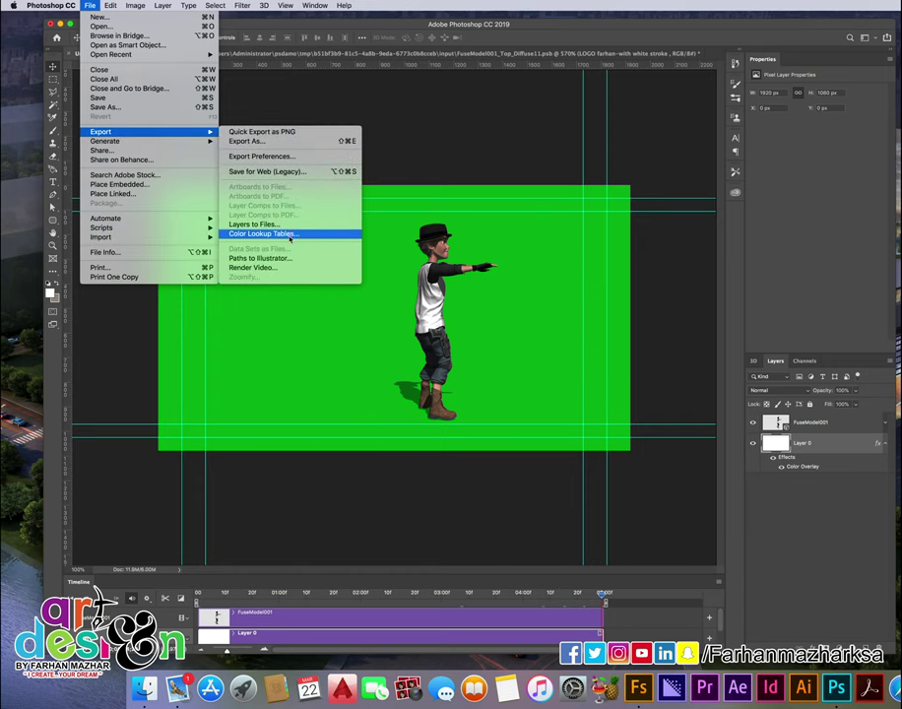
{"action": "left_click", "coordinate": [290, 268]}
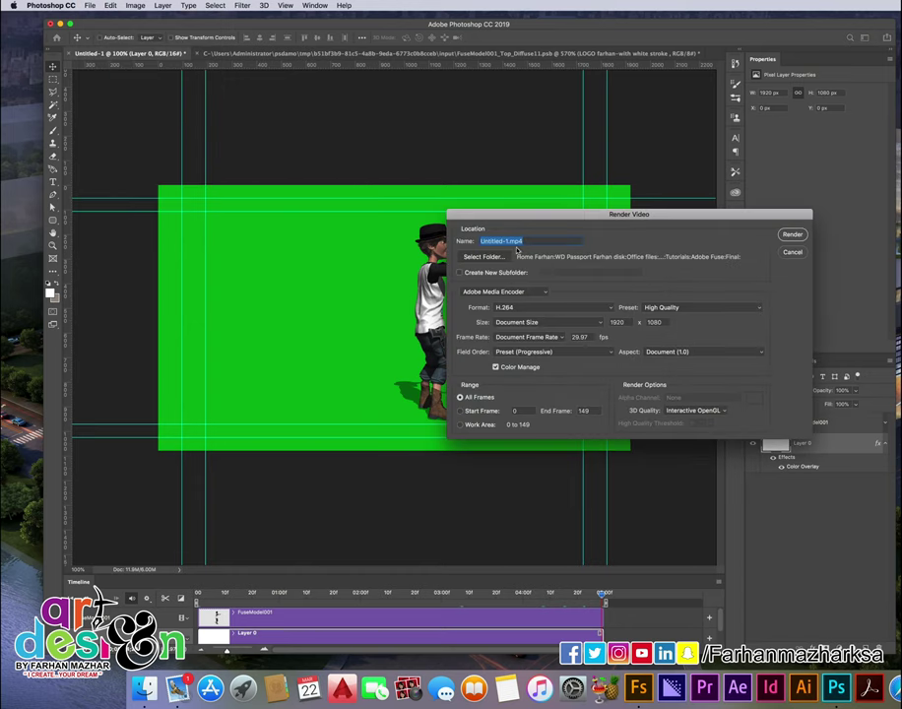
{"action": "left_click_drag", "start_coordinate": [546, 218], "coordinate": [479, 217]}
{"action": "type", "text": "Test-02"}
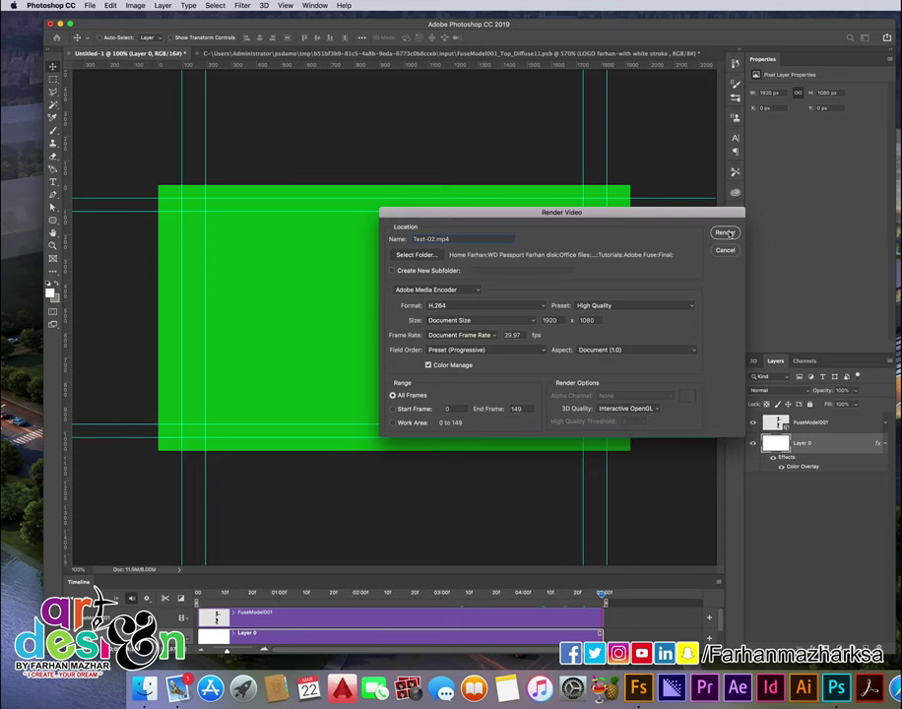
{"action": "left_click", "coordinate": [726, 233]}
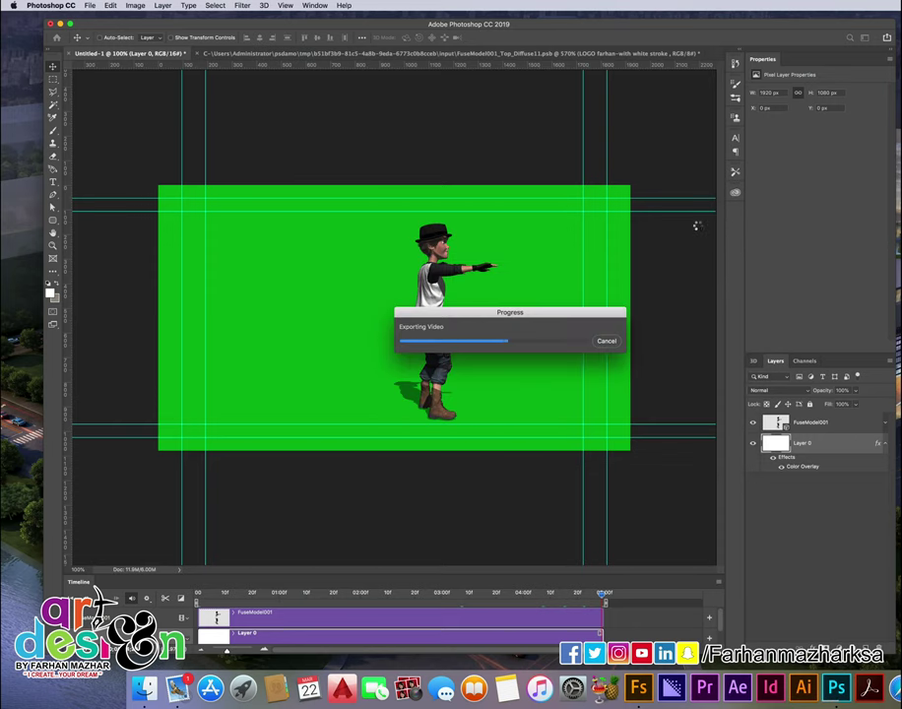
{"action": "key", "text": "space"}
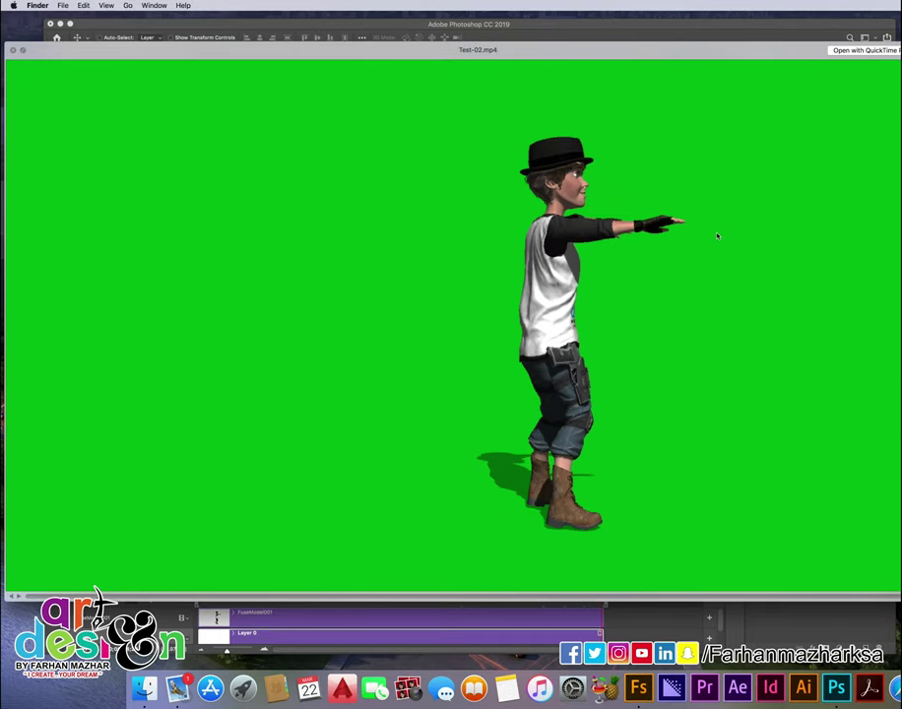
- Close the video preview, Quick Look 11.jpg, and drag it onto the Photoshop canvas
{"action": "key", "text": "space"}
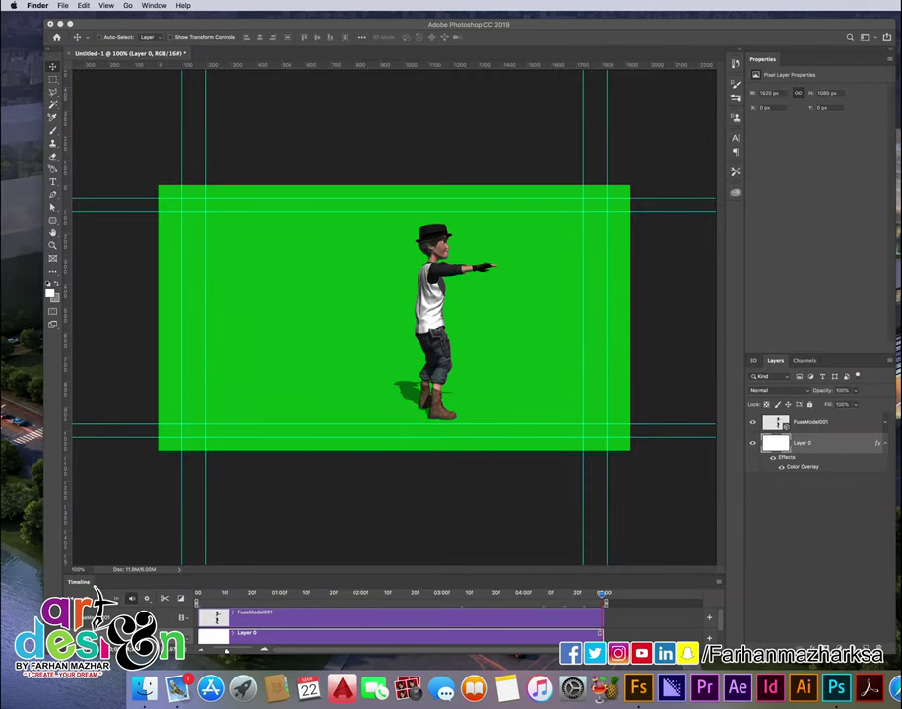
{"action": "key", "text": "space"}
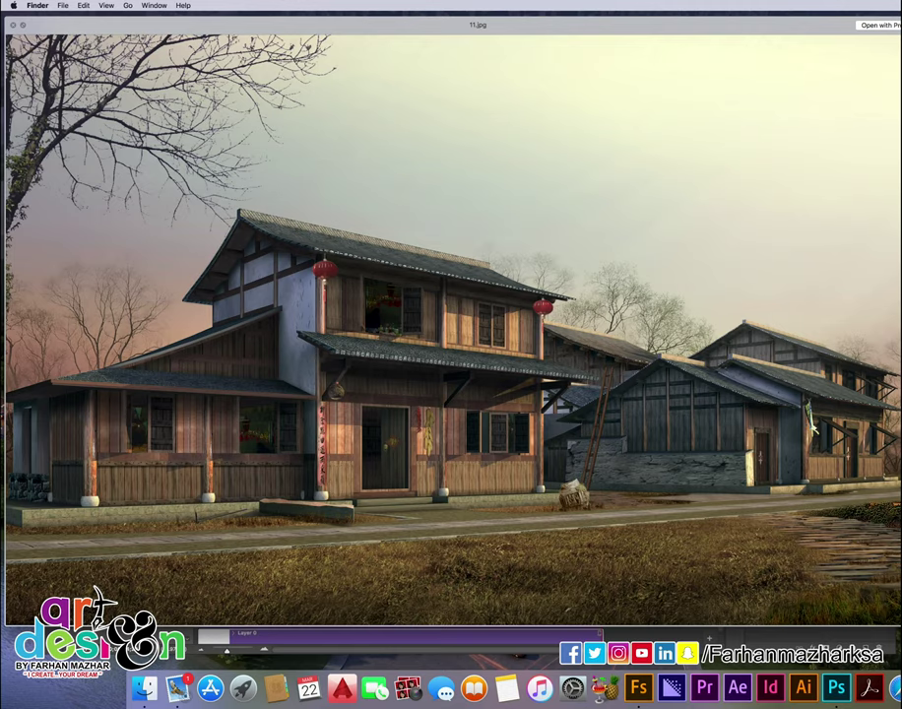
{"action": "key", "text": "space"}
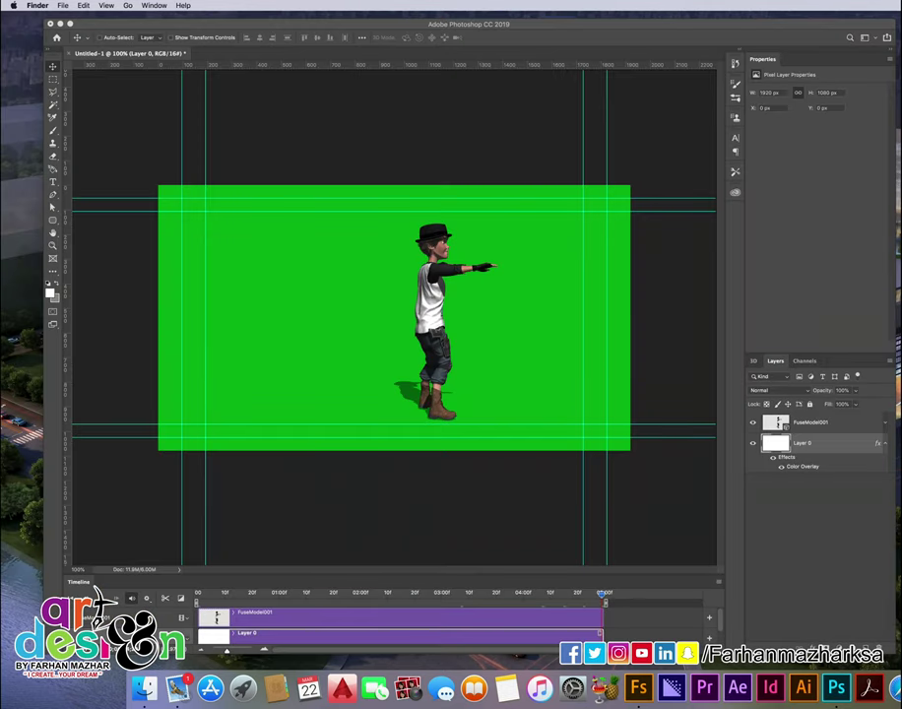
{"action": "left_click_drag", "start_coordinate": [581, 295], "coordinate": [516, 302]}
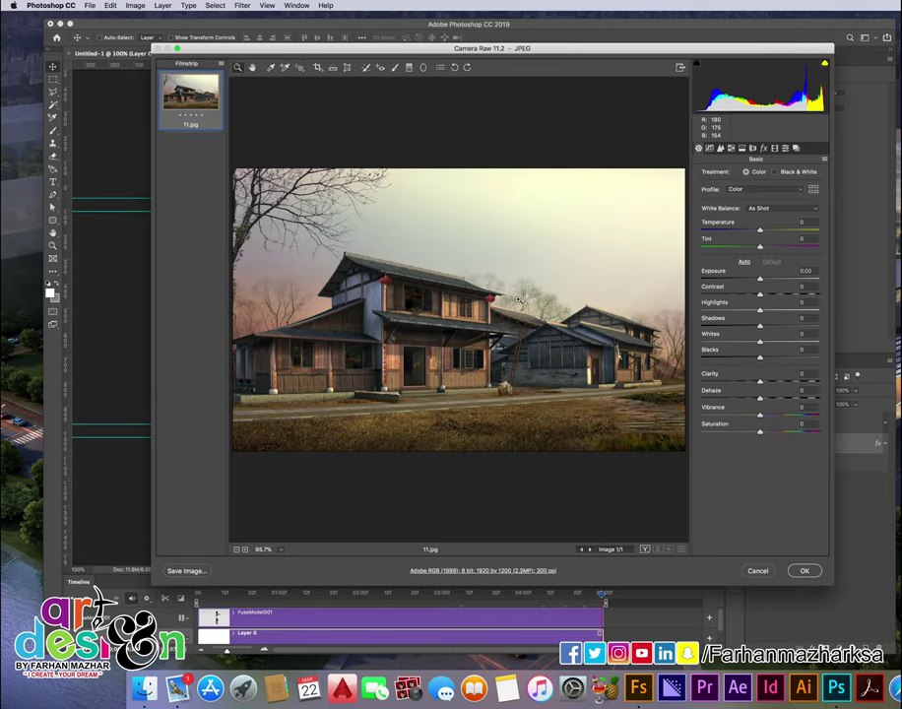
- Accept 11.jpg from Camera Raw, then scale and reposition it to cover the canvas and commit
{"action": "key", "text": "Return"}
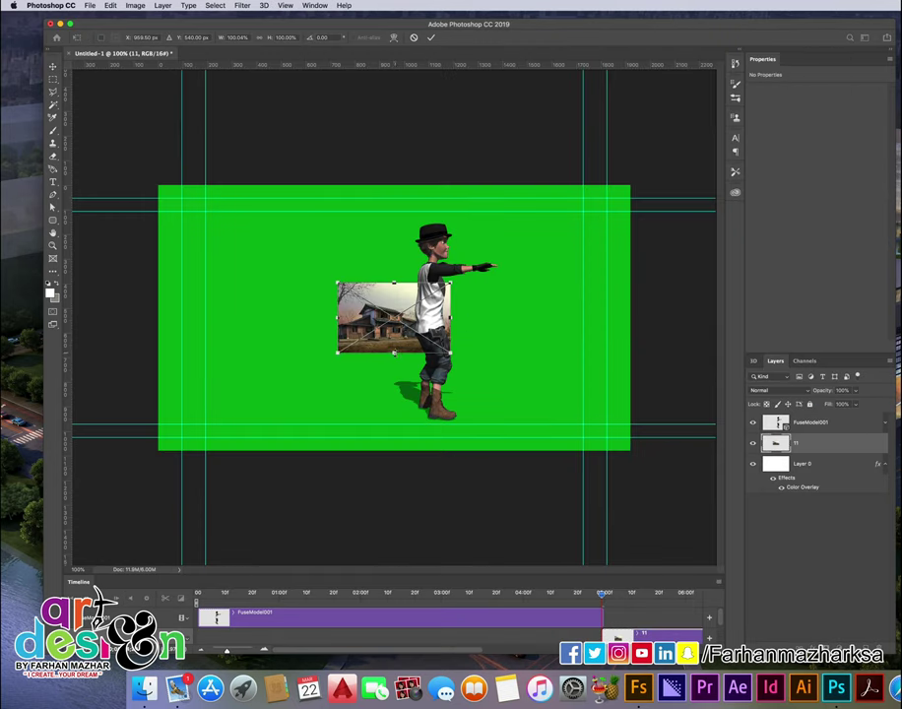
{"action": "mouse_move", "coordinate": [394, 353]}
{"action": "left_mouse_down", "text": "alt"}
{"action": "mouse_move", "coordinate": [342, 463]}
{"action": "mouse_move", "coordinate": [352, 497]}
{"action": "left_mouse_up", "text": "alt"}
{"action": "left_click_drag", "start_coordinate": [595, 374], "coordinate": [532, 326], "text": "shift"}
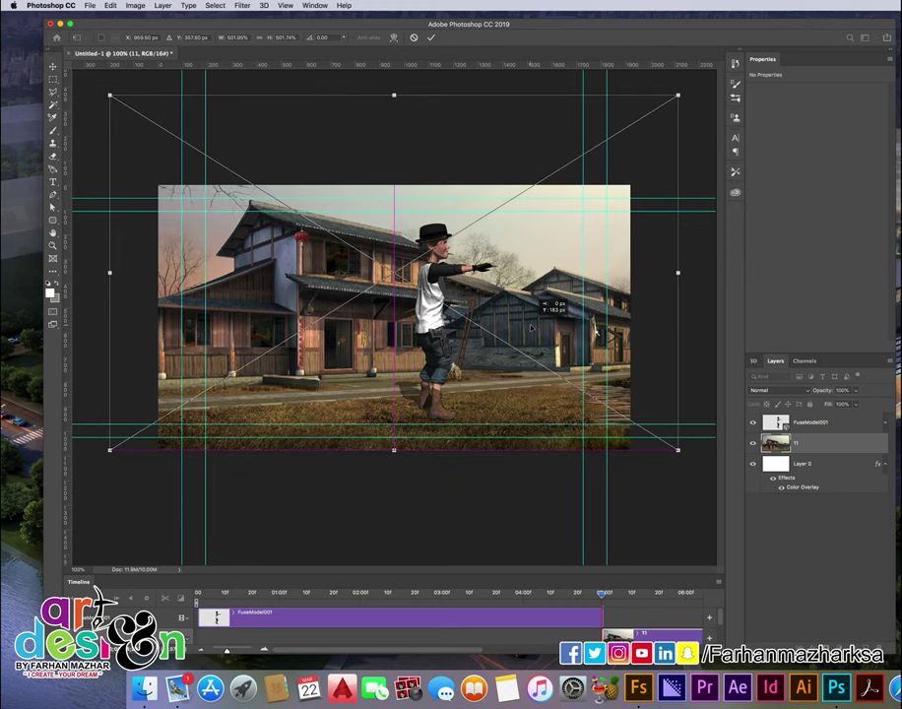
{"action": "left_click_drag", "start_coordinate": [395, 454], "coordinate": [395, 467], "text": "alt"}
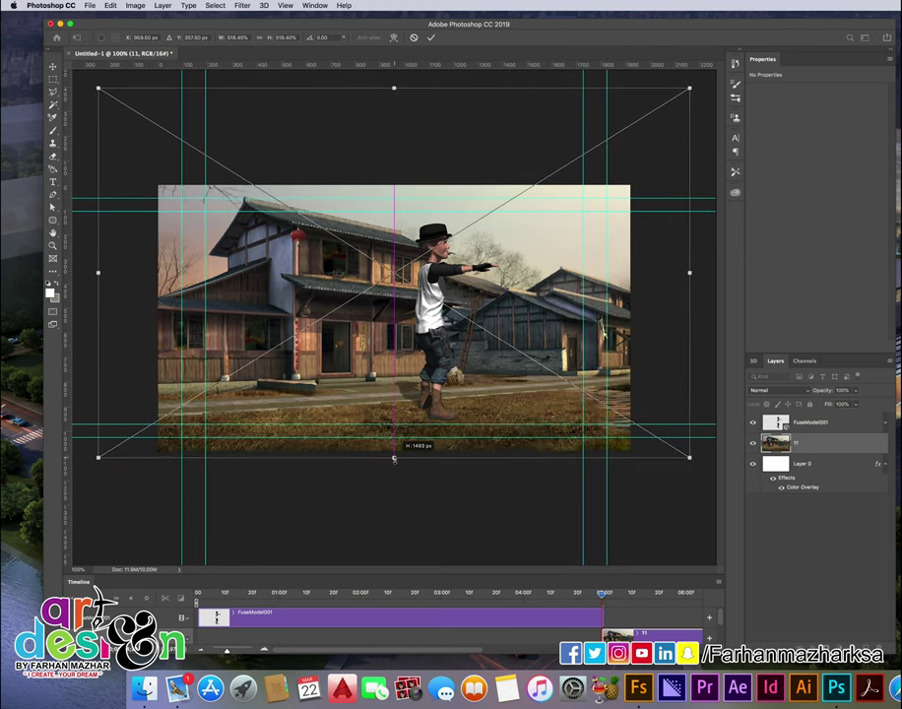
{"action": "left_click_drag", "start_coordinate": [459, 399], "coordinate": [472, 347]}
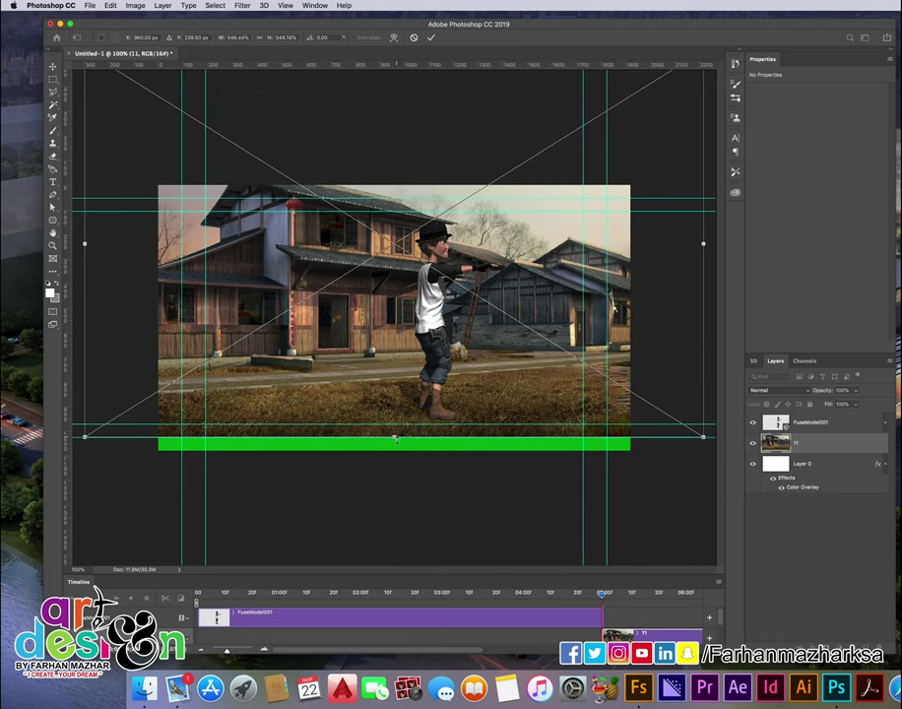
{"action": "mouse_move", "coordinate": [394, 436]}
{"action": "left_mouse_down"}
{"action": "mouse_move", "coordinate": [397, 464]}
{"action": "mouse_move", "coordinate": [473, 380]}
{"action": "mouse_move", "coordinate": [482, 384]}
{"action": "mouse_move", "coordinate": [399, 385]}
{"action": "mouse_move", "coordinate": [408, 386]}
{"action": "left_mouse_up"}
{"action": "key", "text": "Return"}
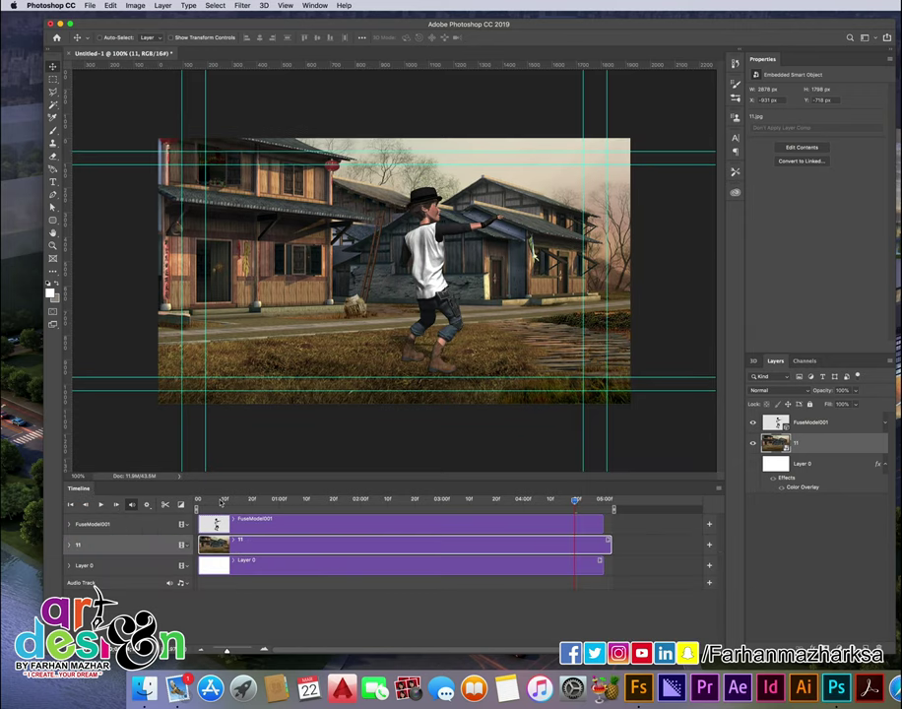
- Rewind to the first frame and play the dance over the village once
{"action": "left_click_drag", "start_coordinate": [219, 503], "coordinate": [198, 503]}
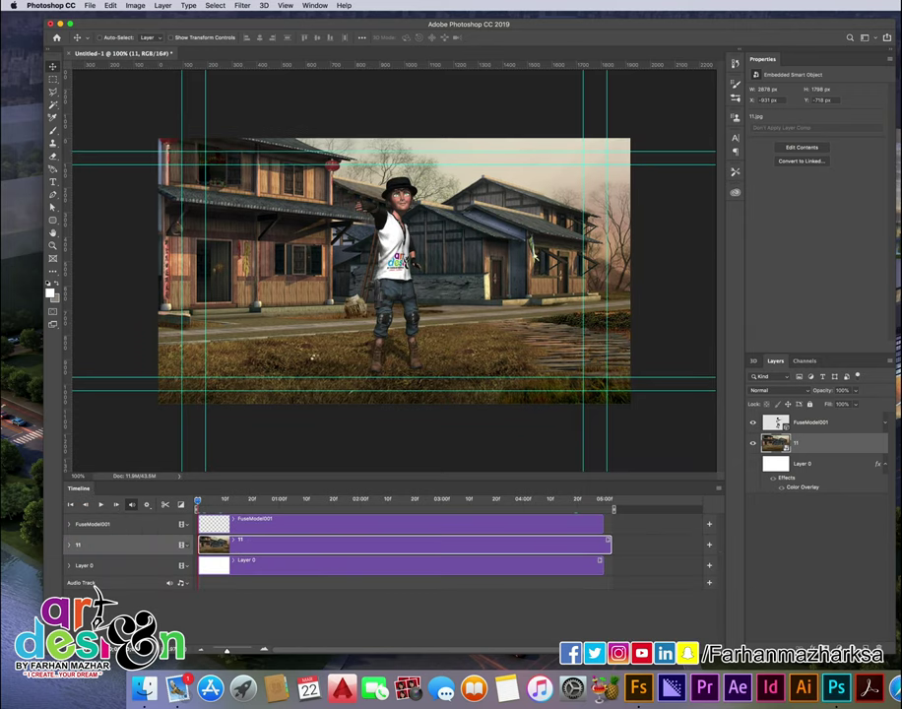
{"action": "key", "text": "space"}
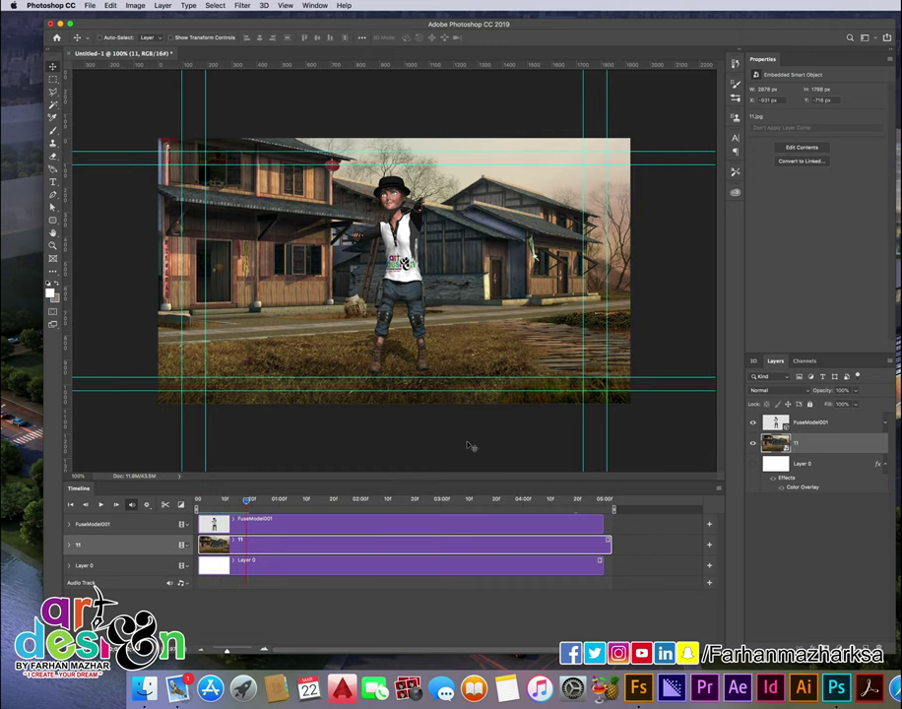
{"action": "key", "text": "space"}
- Render the village animation as an H.264 1920 x 1080 video named Test -03.mp4
{"action": "left_click", "coordinate": [91, 5]}
{"action": "mouse_move", "coordinate": [102, 131]}
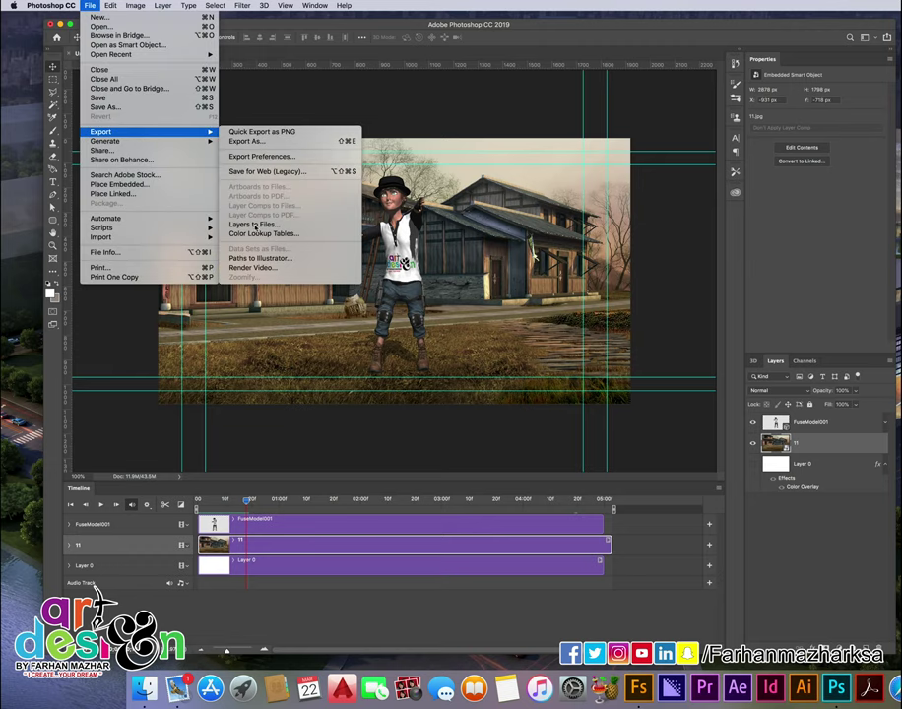
{"action": "left_click", "coordinate": [253, 267]}
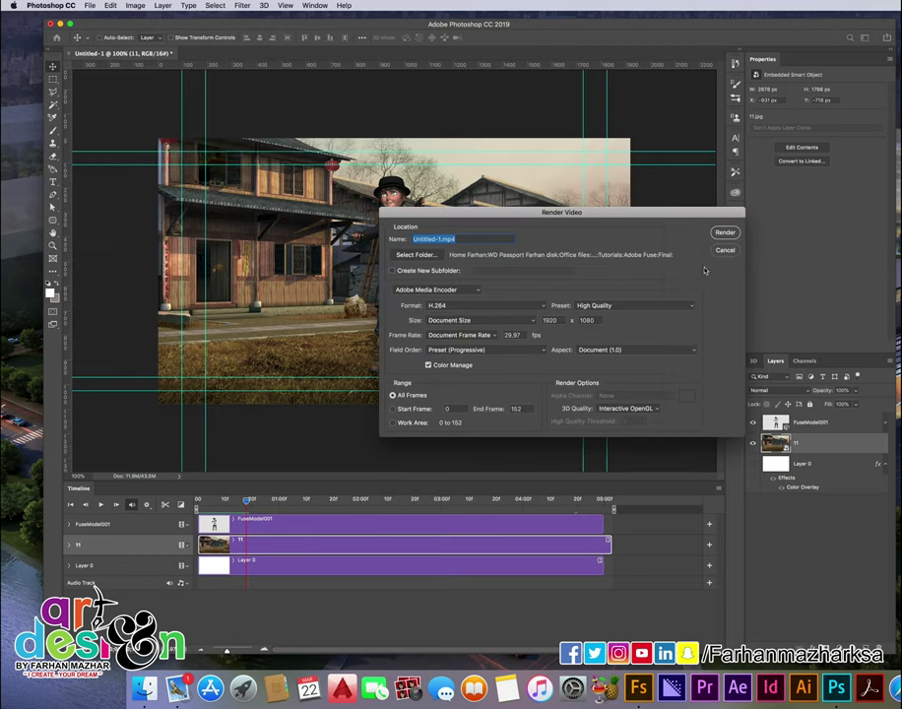
{"action": "type", "text": "Test-03"}
{"action": "left_click", "coordinate": [426, 260]}
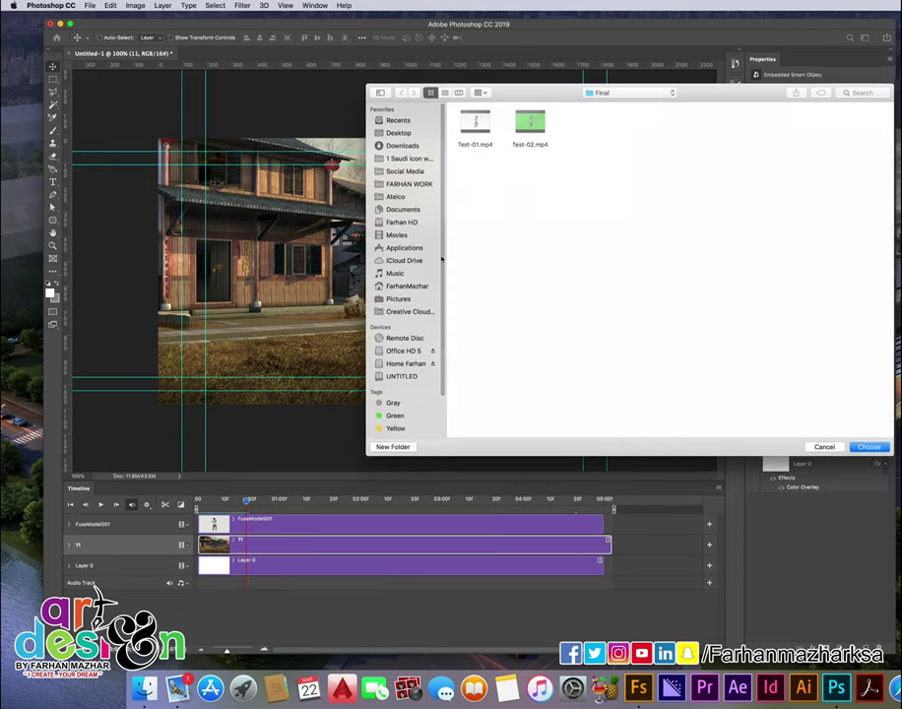
{"action": "key", "text": "Return"}
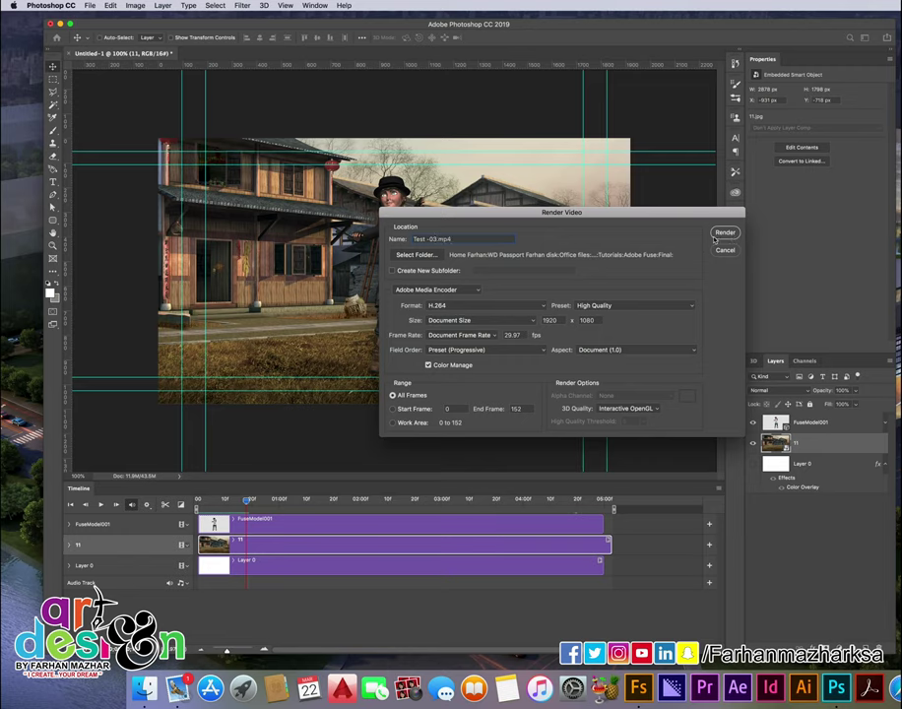
{"action": "key", "text": "Return"}
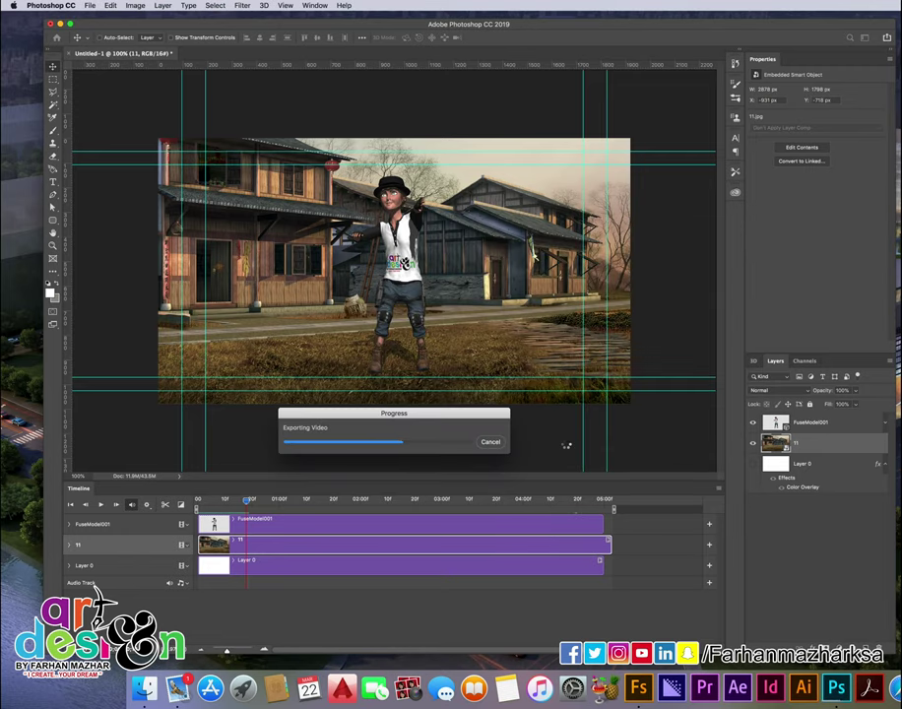